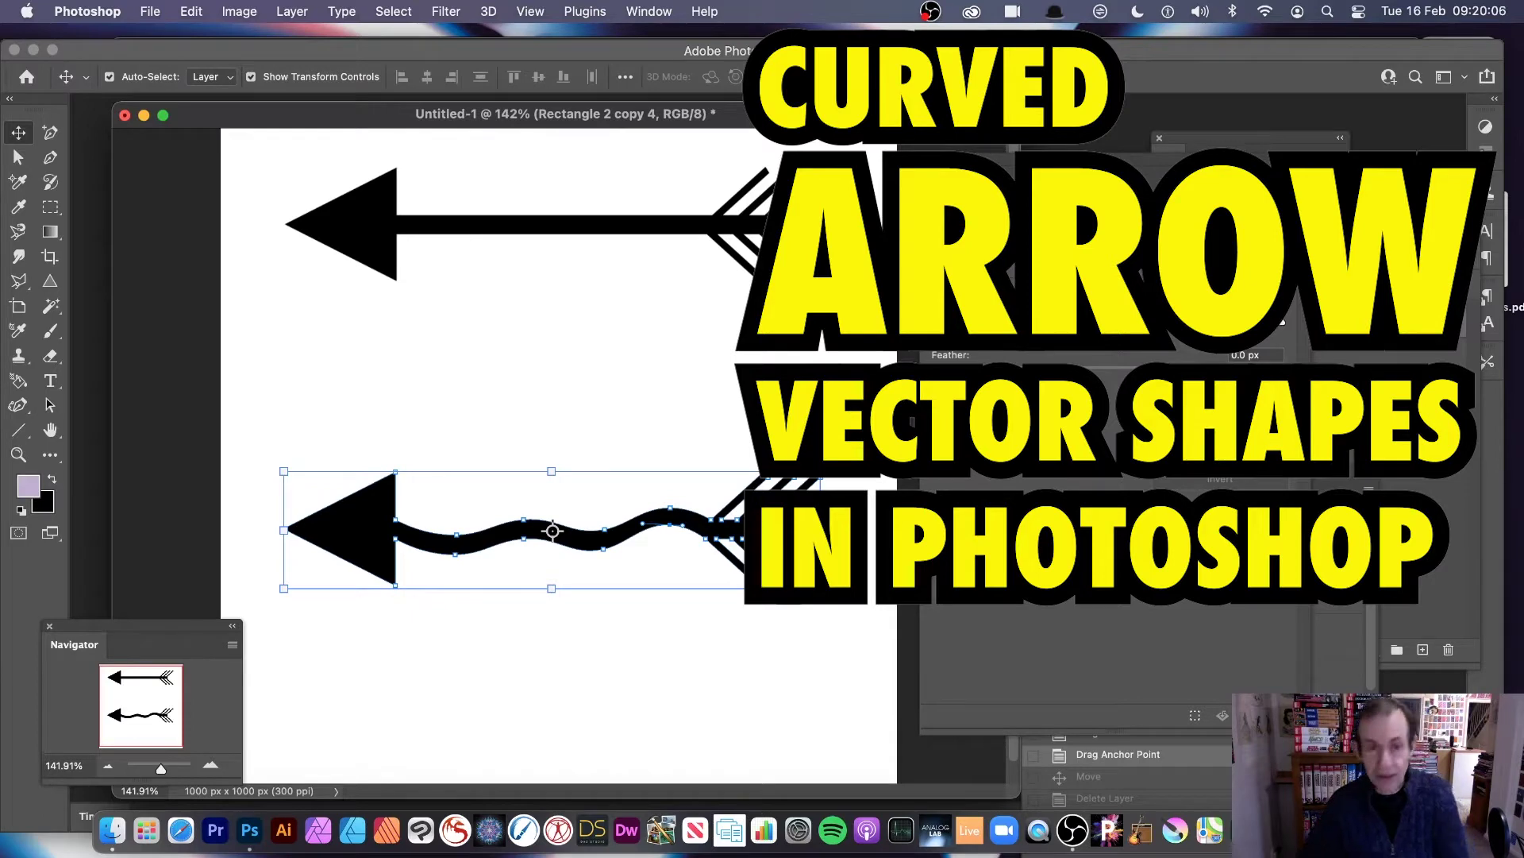
Delete the wavy arrow and place a copy of the straight arrow below the original
left_click(630, 508)
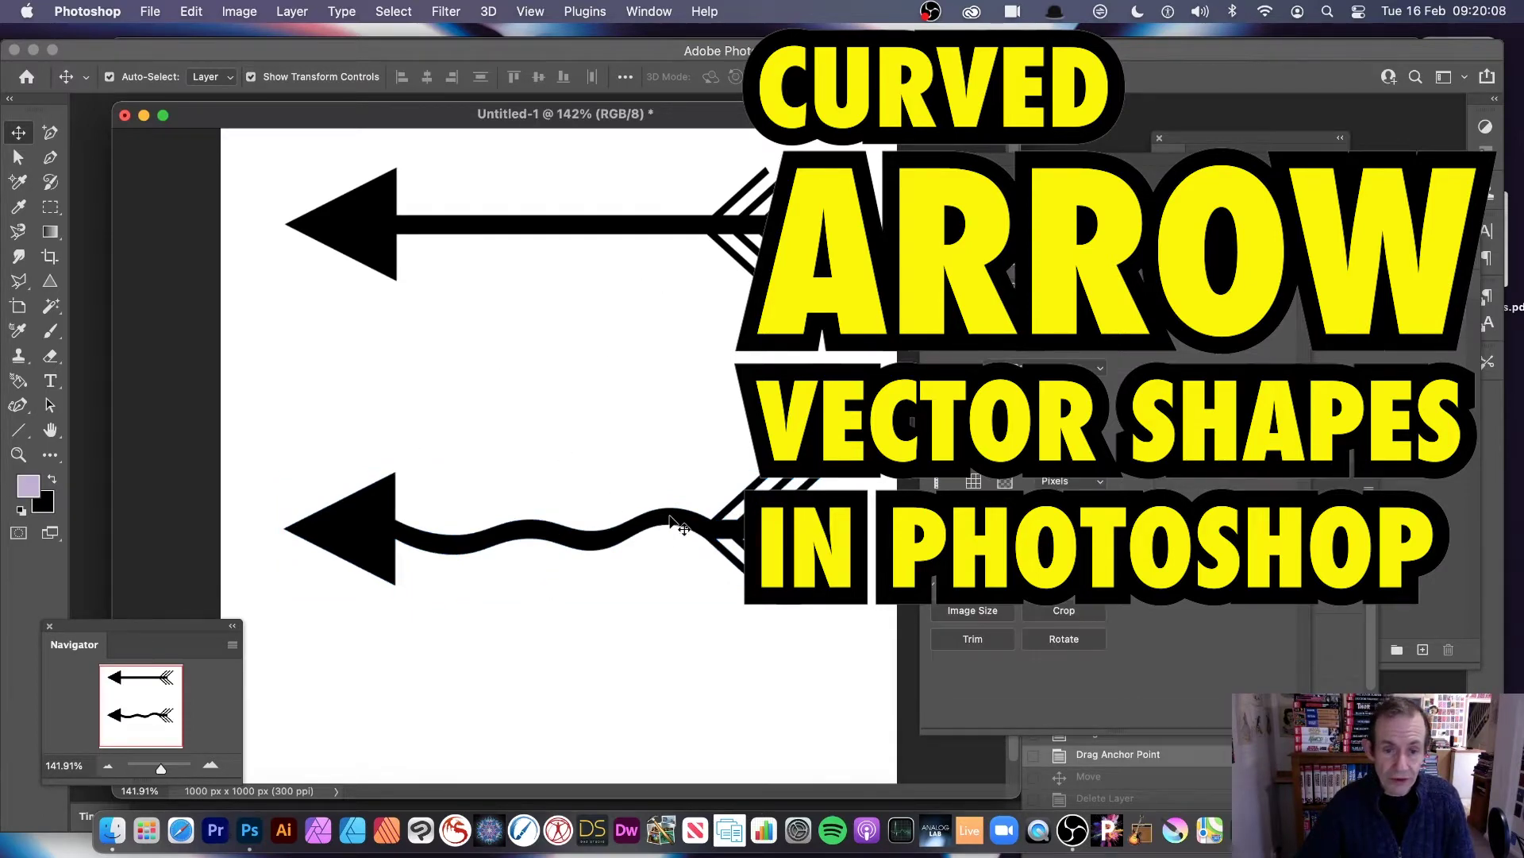
left_click(671, 521)
key("BackSpace")
left_click_drag(664, 204, 662, 217)
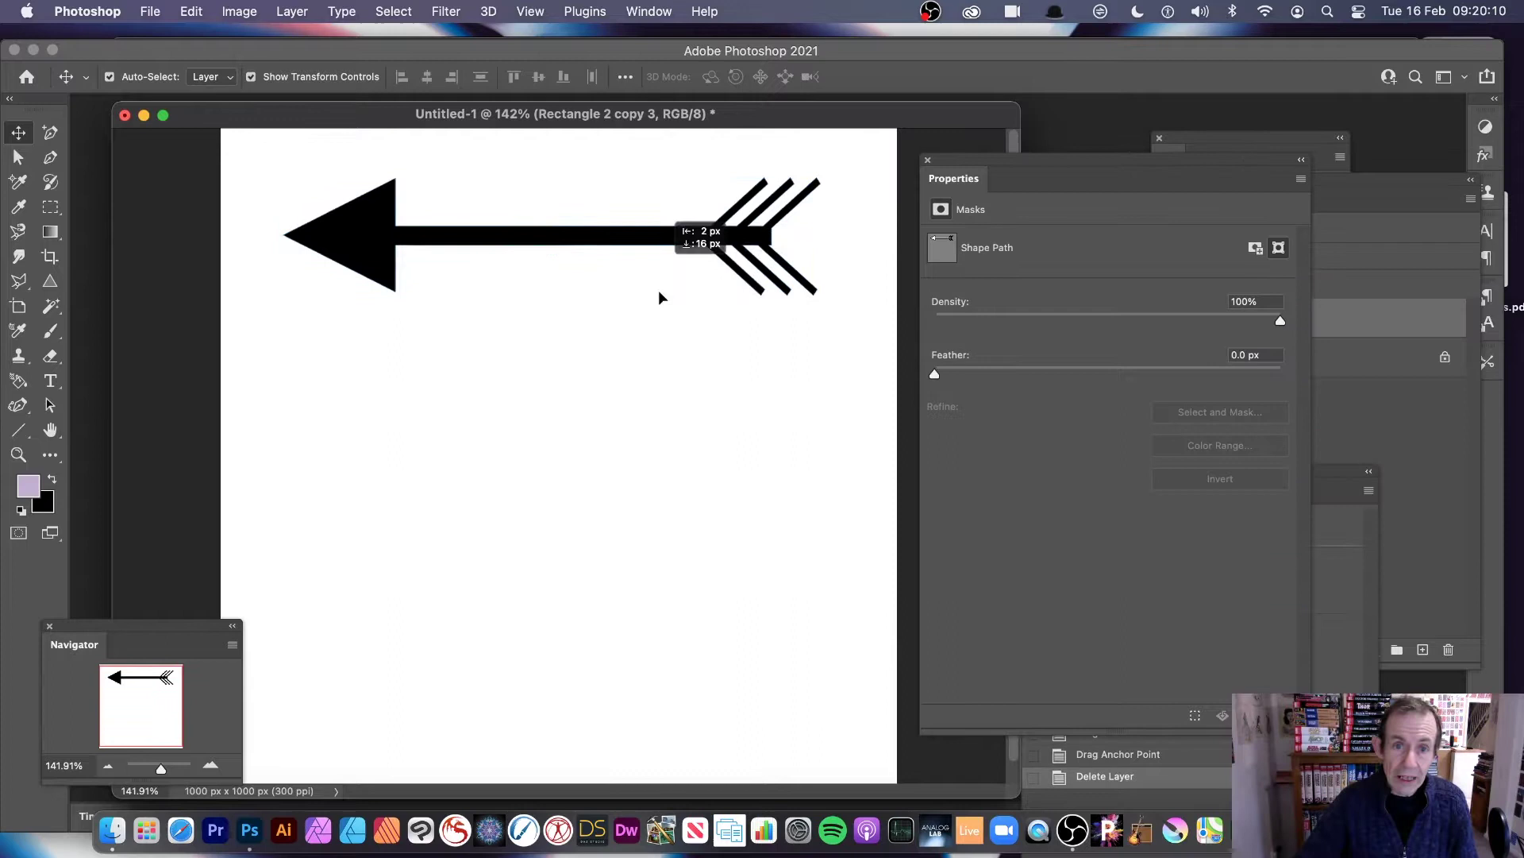
left_click_drag(659, 297, 650, 510)
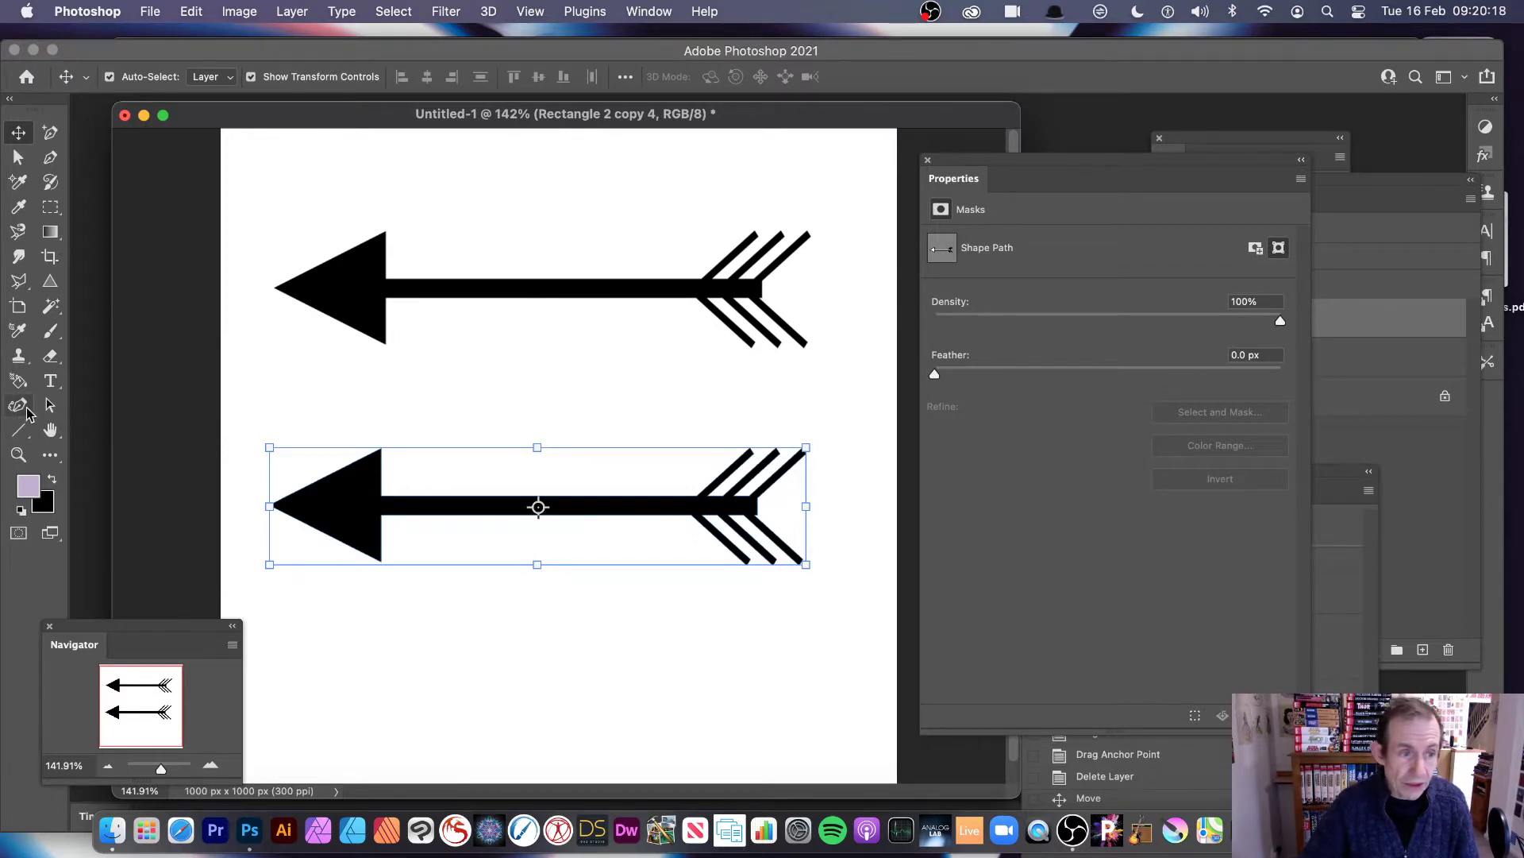
Select the Curvature Pen Tool and clear the Properties and Layers panels off the canvas
left_click_drag(27, 410, 123, 429)
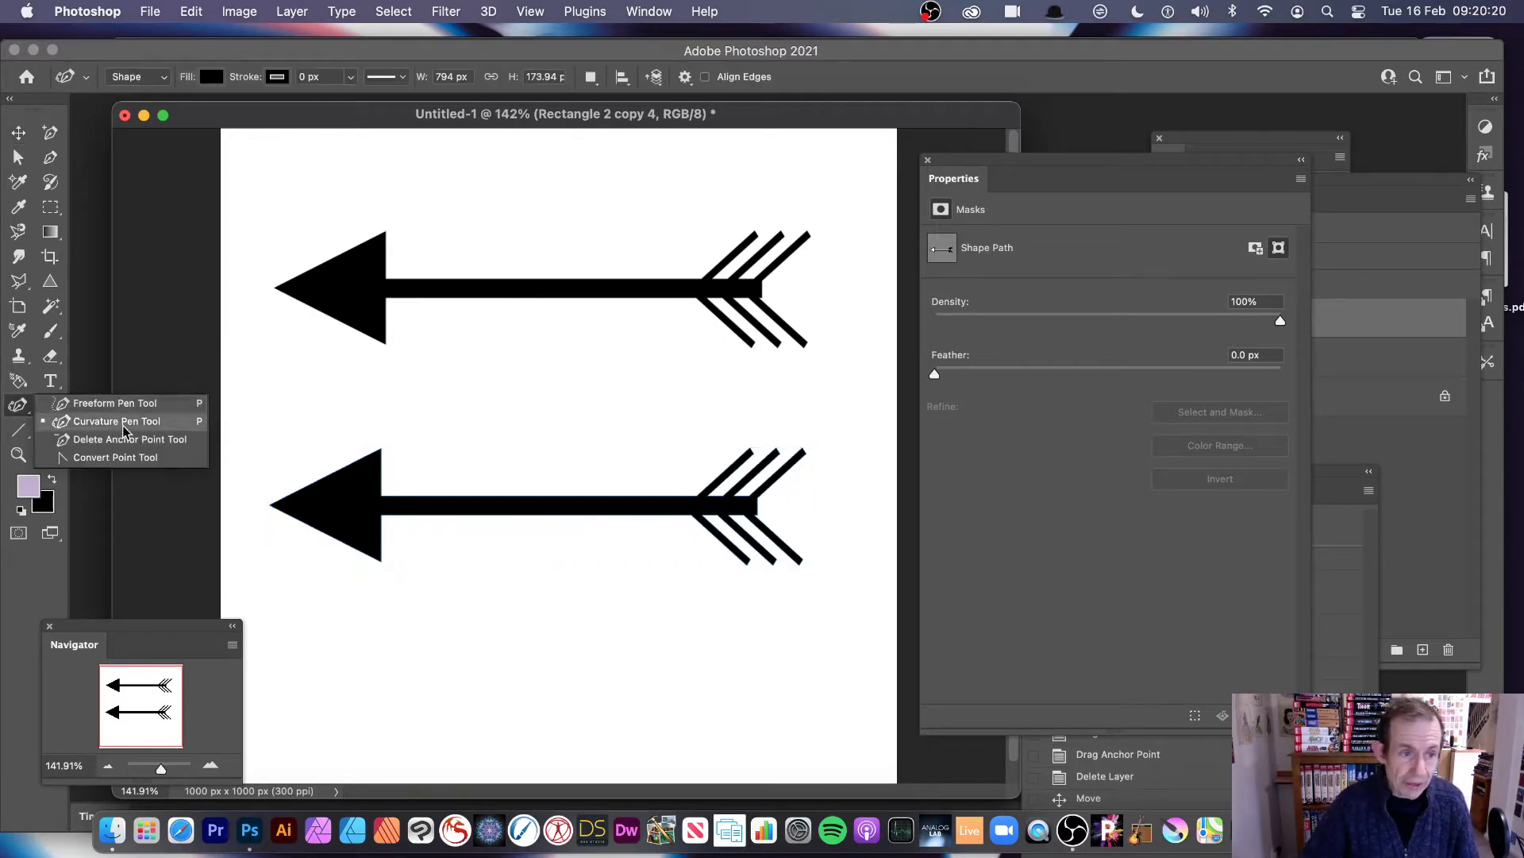
left_click(132, 426)
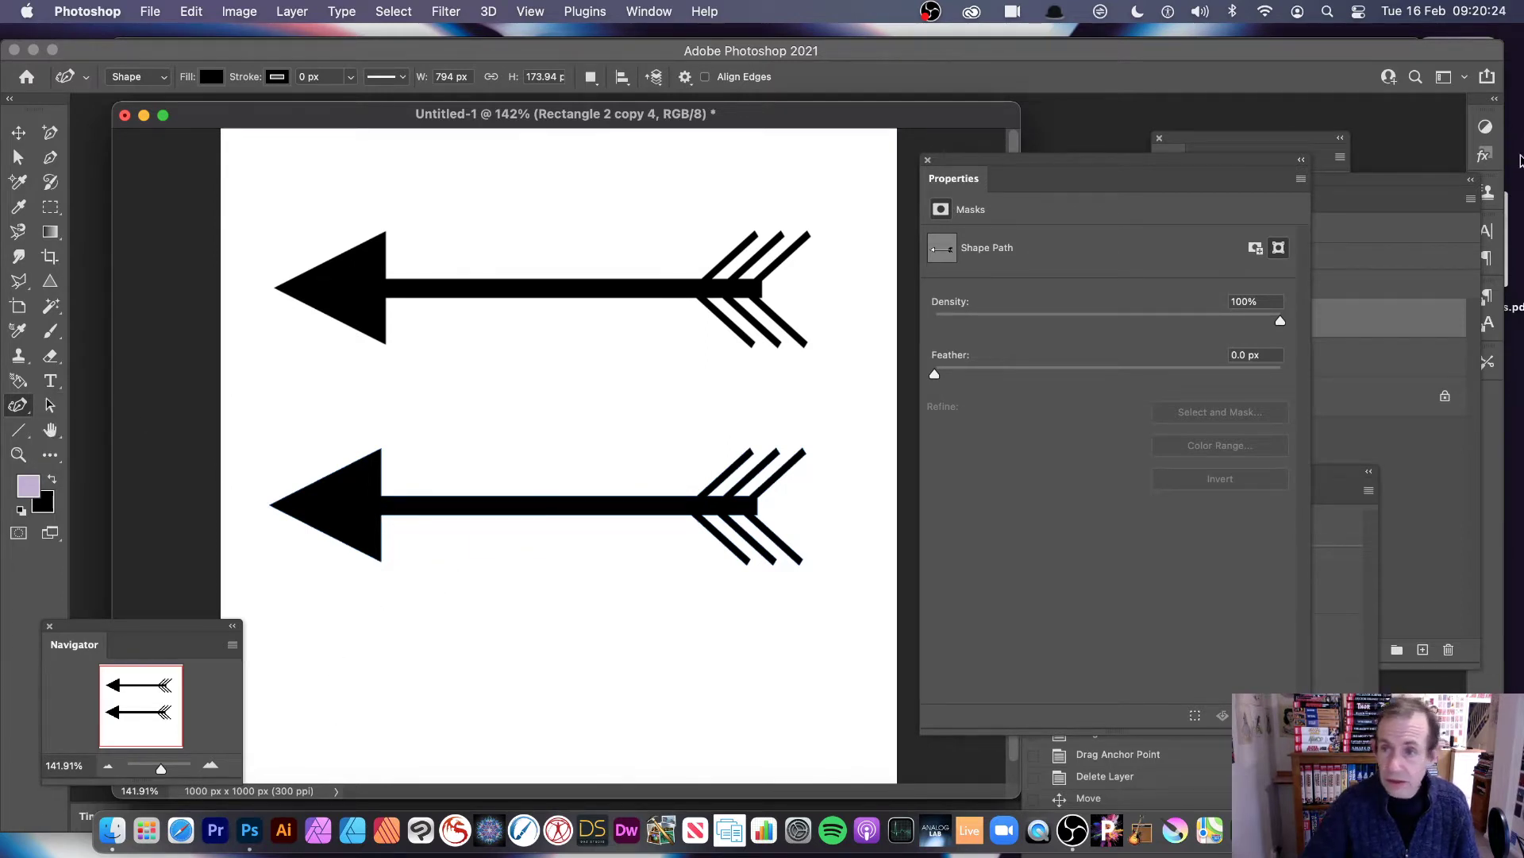
left_click_drag(1172, 169, 979, 269)
left_click_drag(1115, 188, 933, 128)
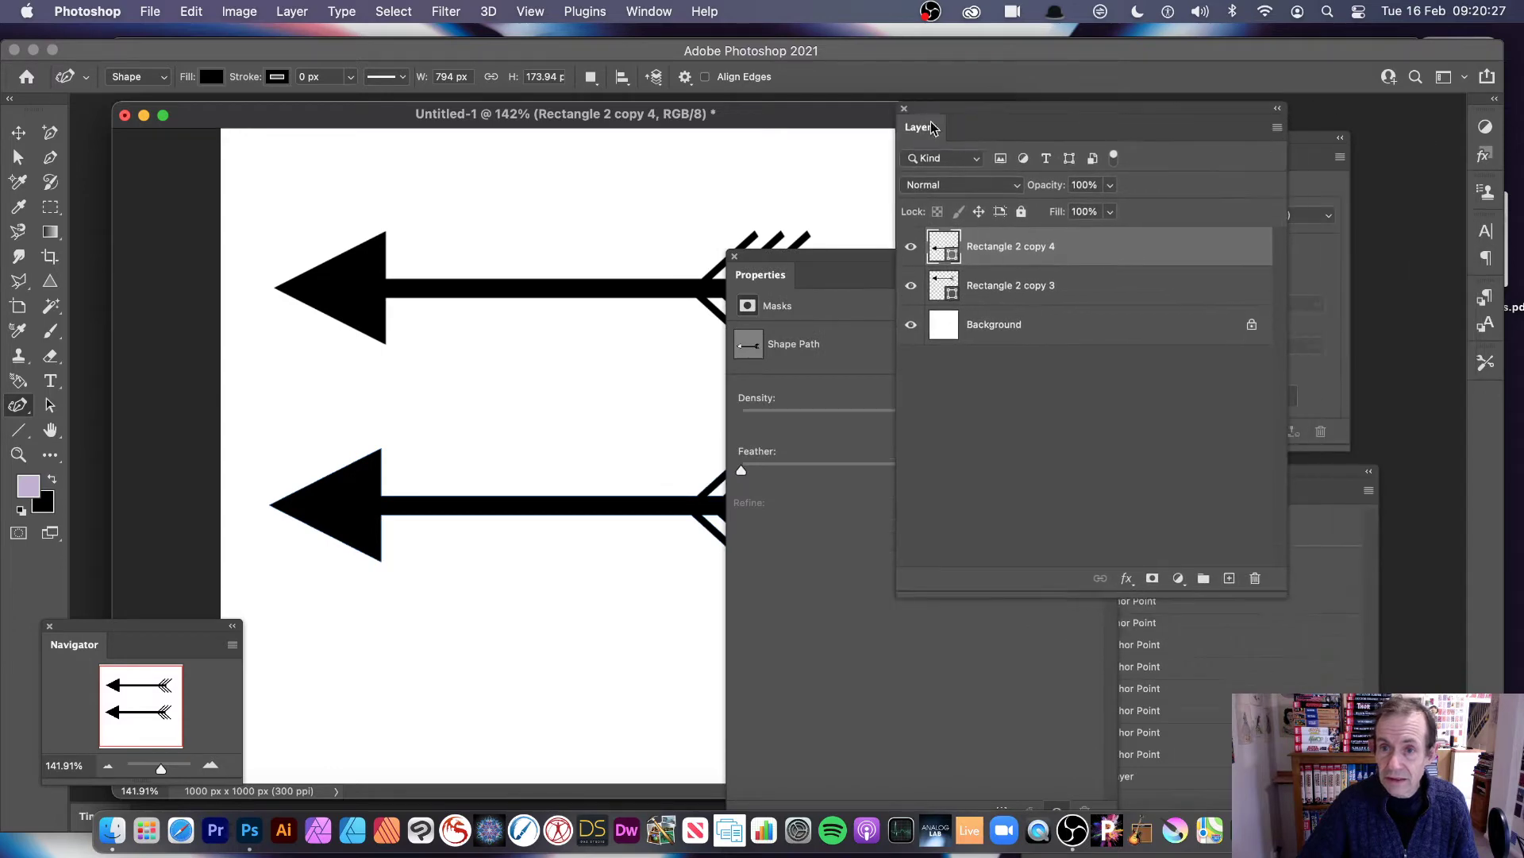
left_click(650, 11)
left_click(671, 396)
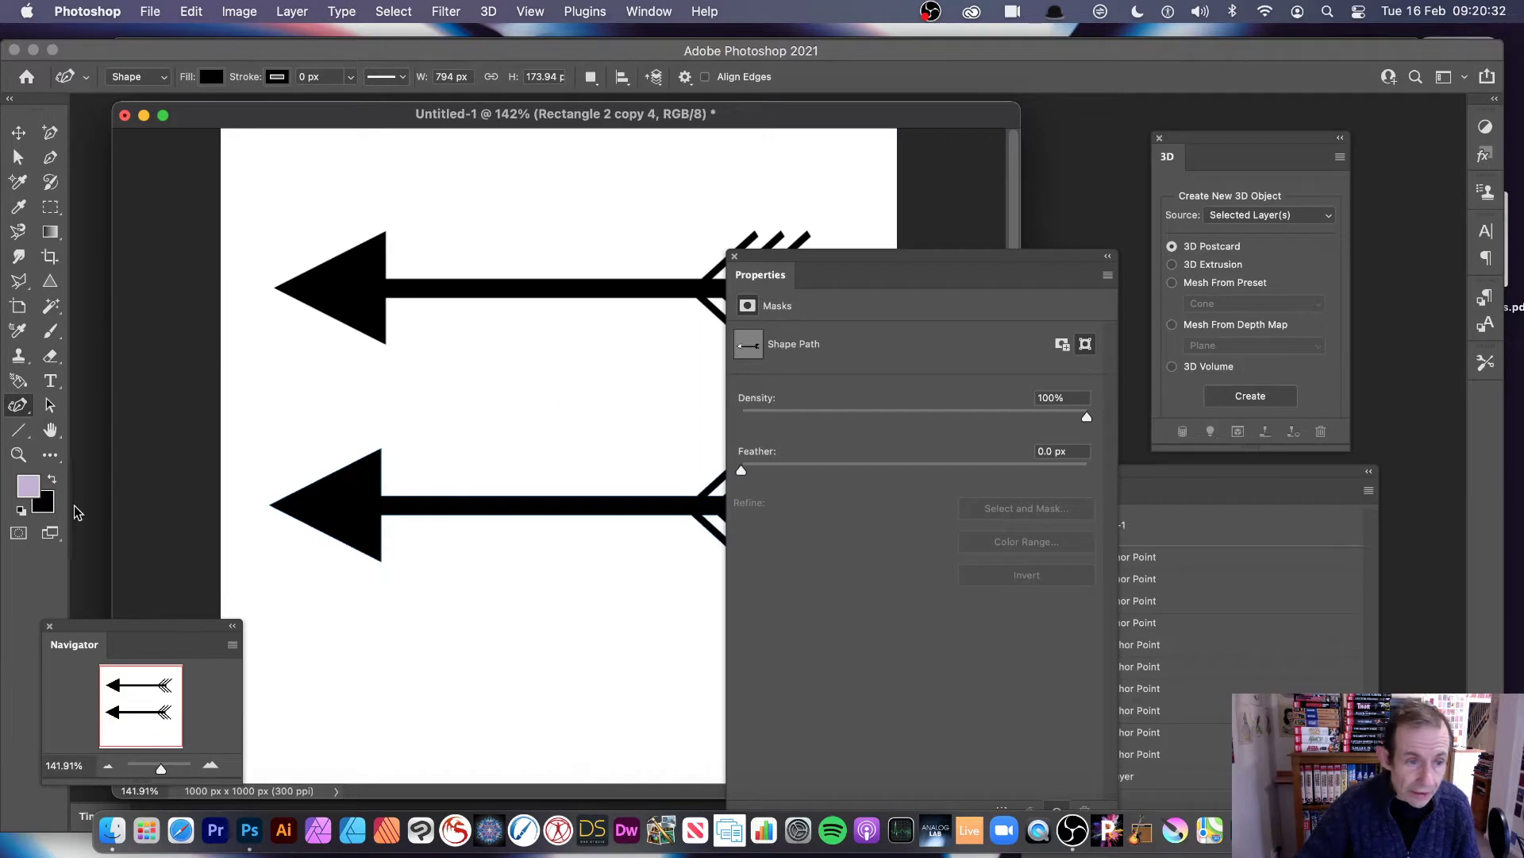
left_click_drag(50, 454, 149, 414)
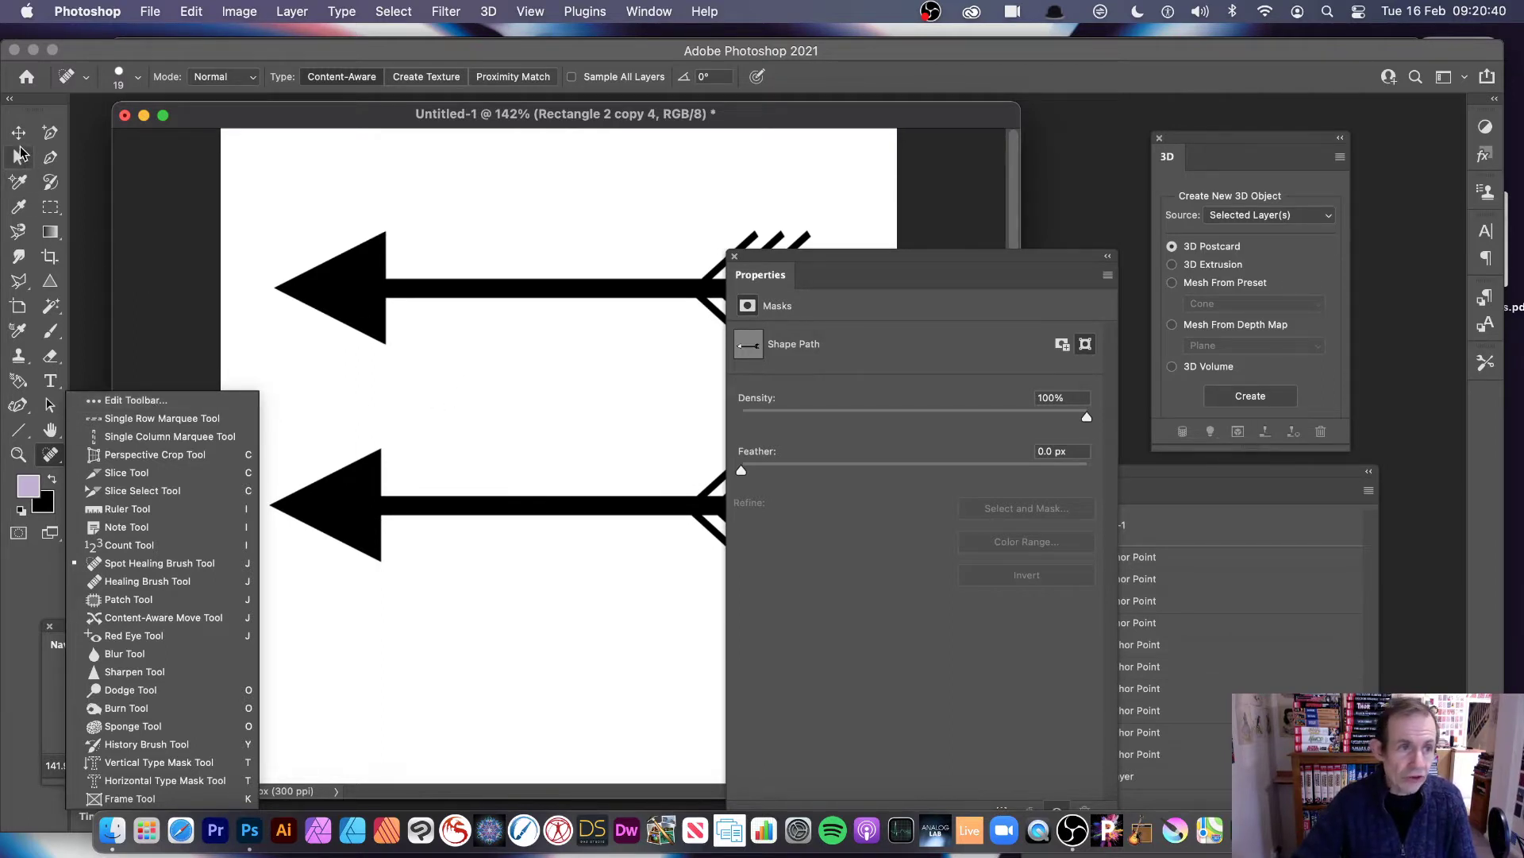
left_click(18, 405)
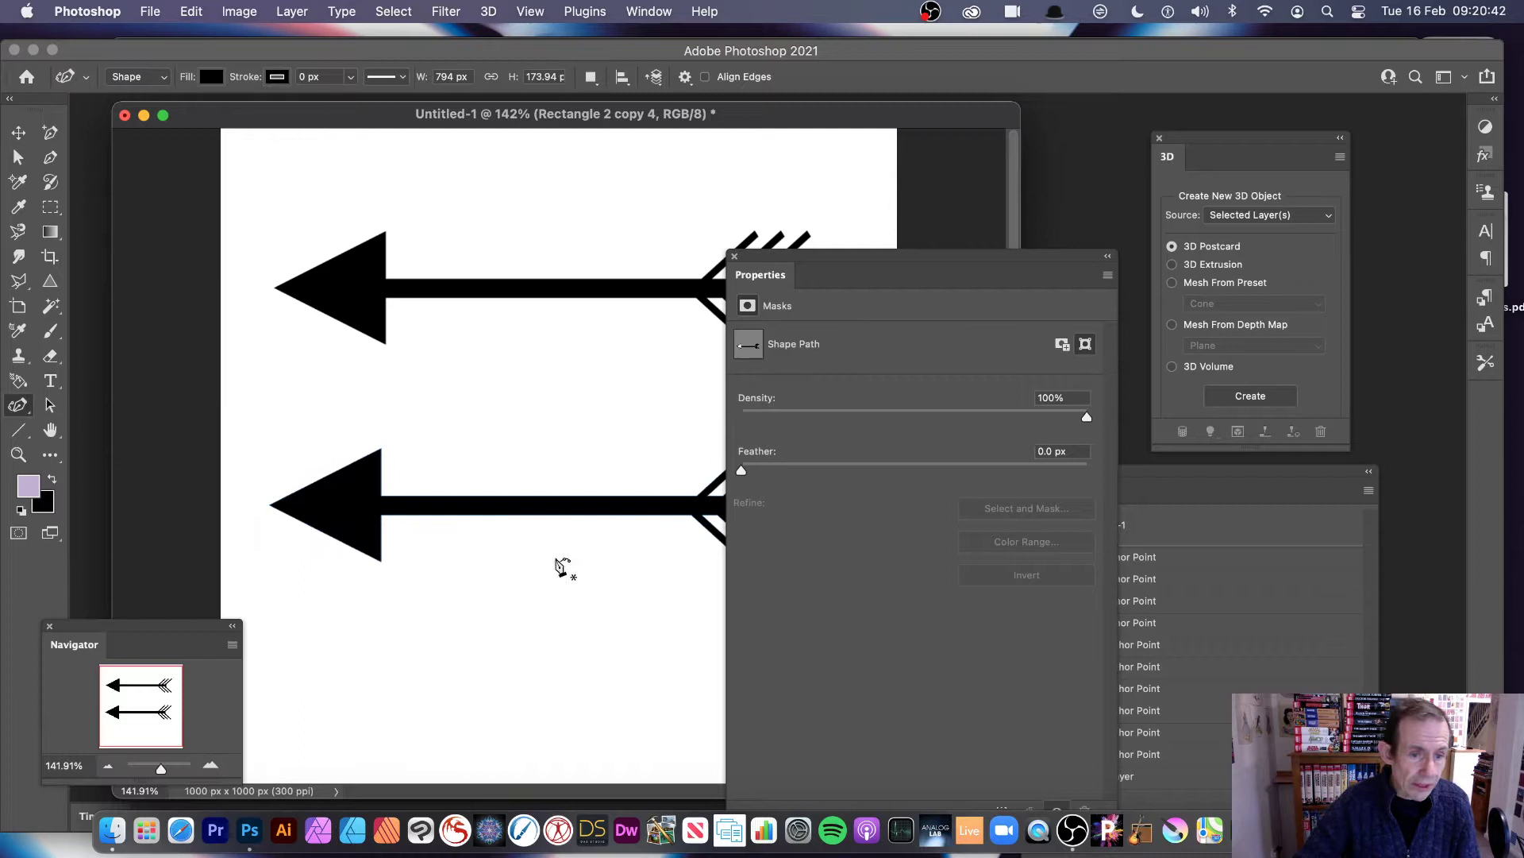
Move the Properties panel aside and zoom the lower arrow to 279%
left_click_drag(868, 260, 1138, 260)
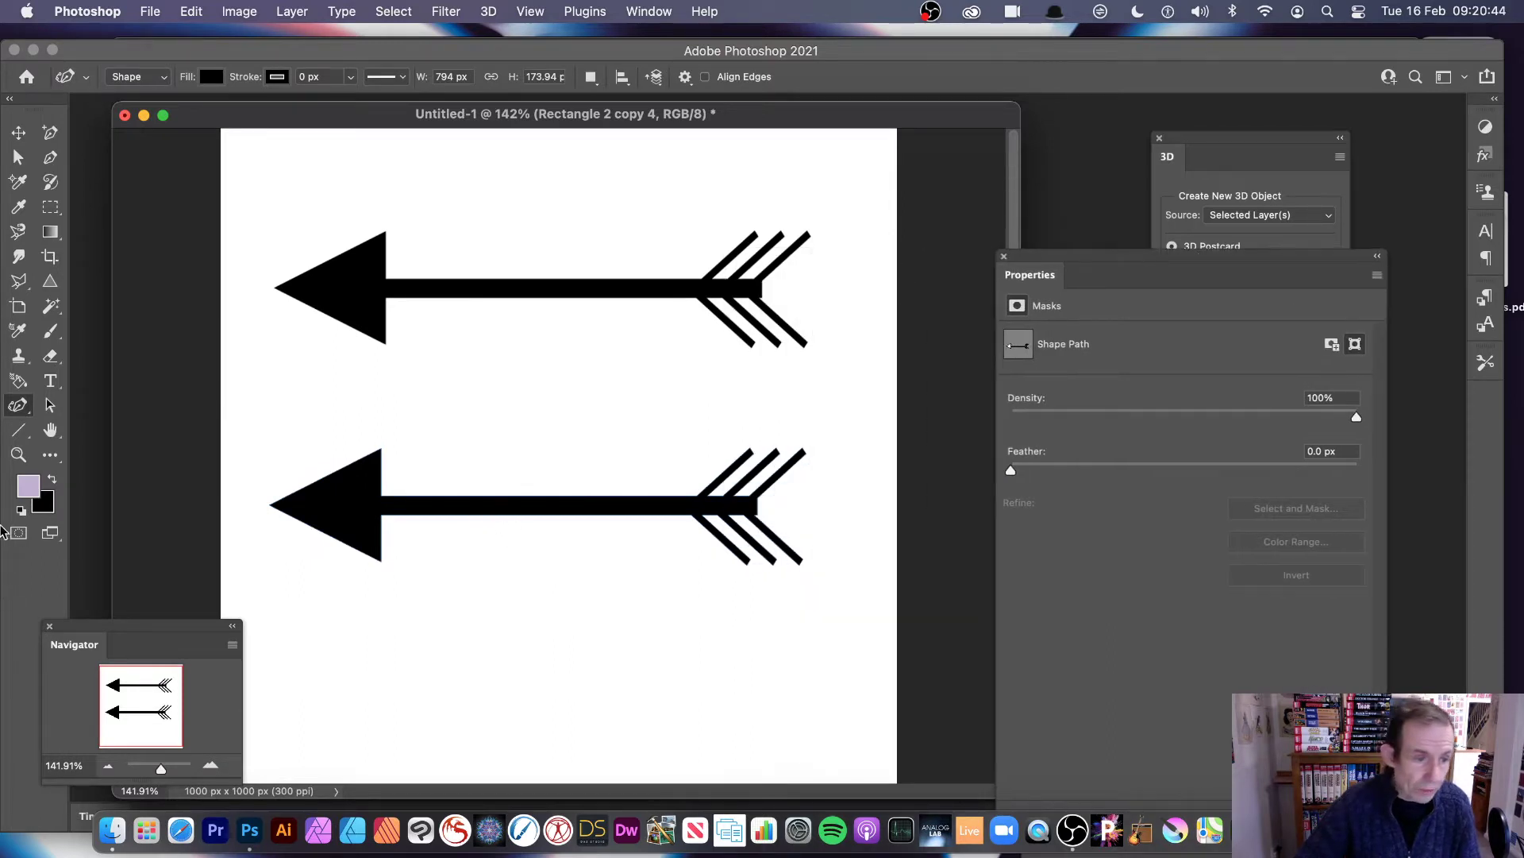
left_click(18, 455)
left_click_drag(529, 463, 583, 486)
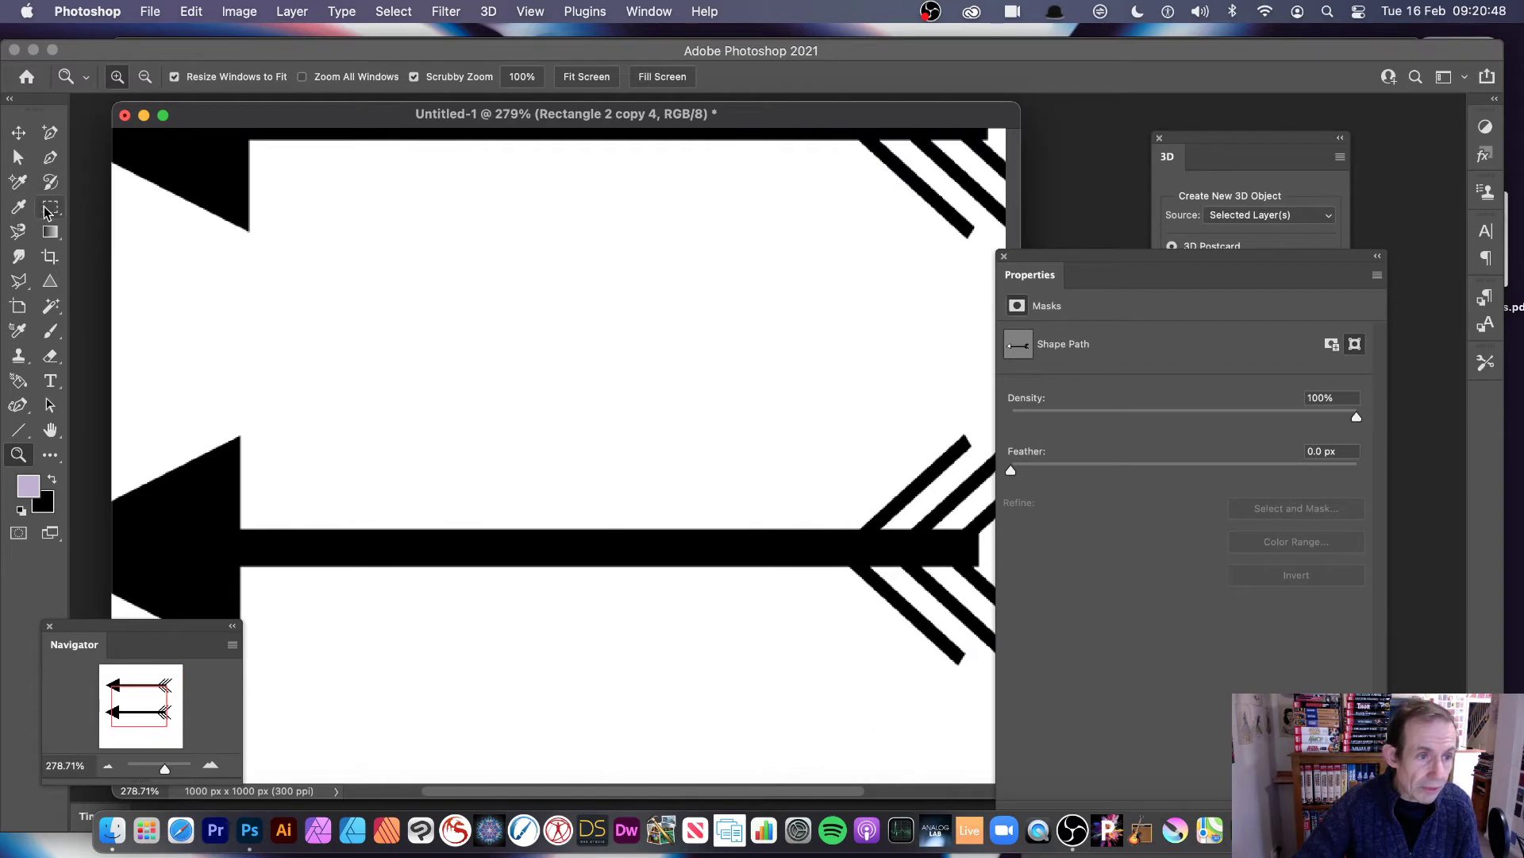
left_click(18, 405)
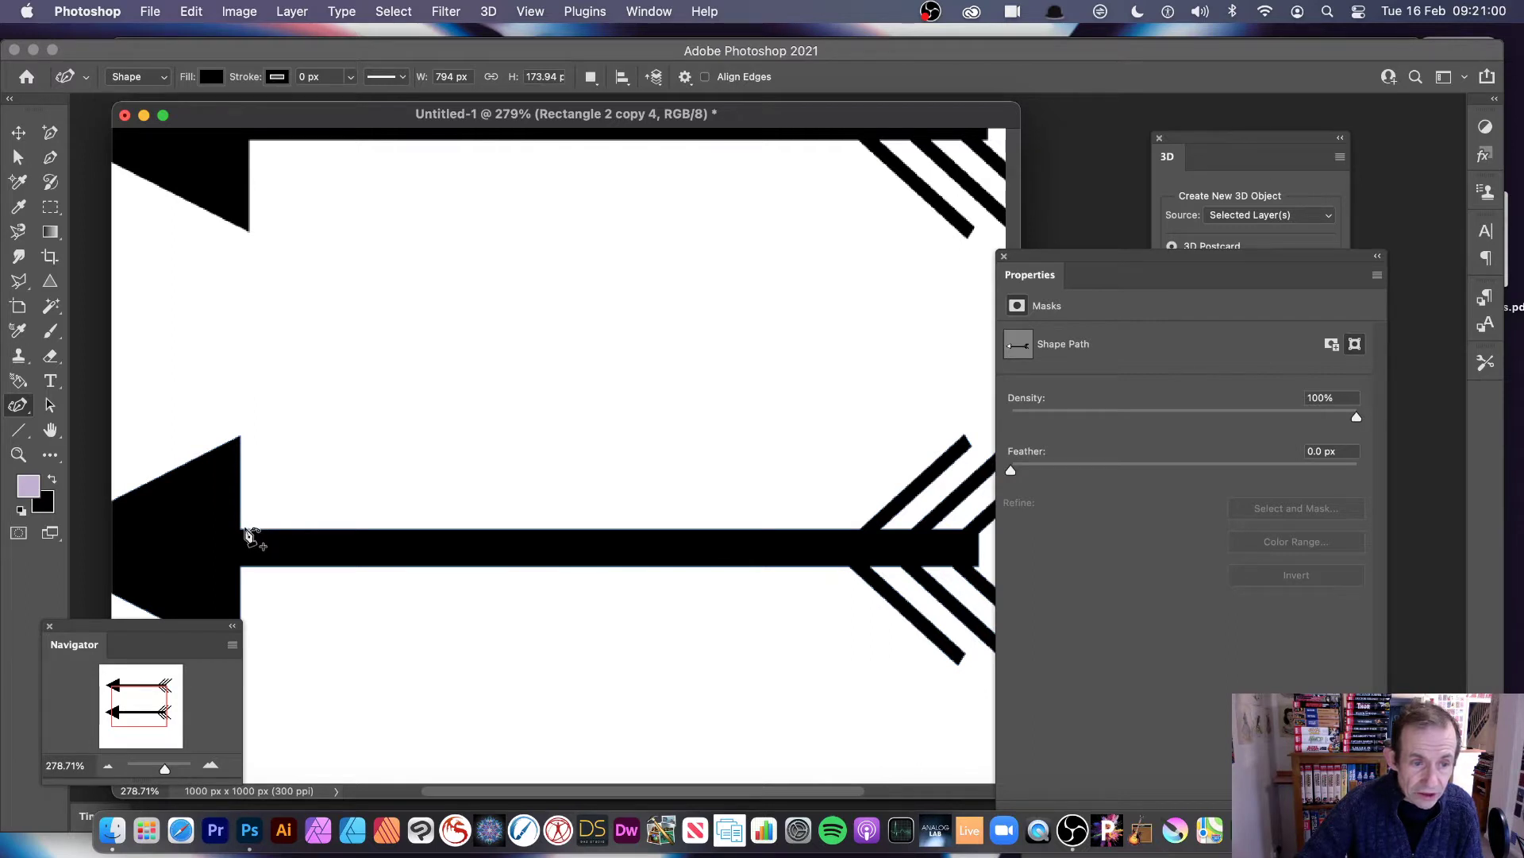
Add two anchor points along the top edge of the lower arrow's shaft
left_click(252, 569)
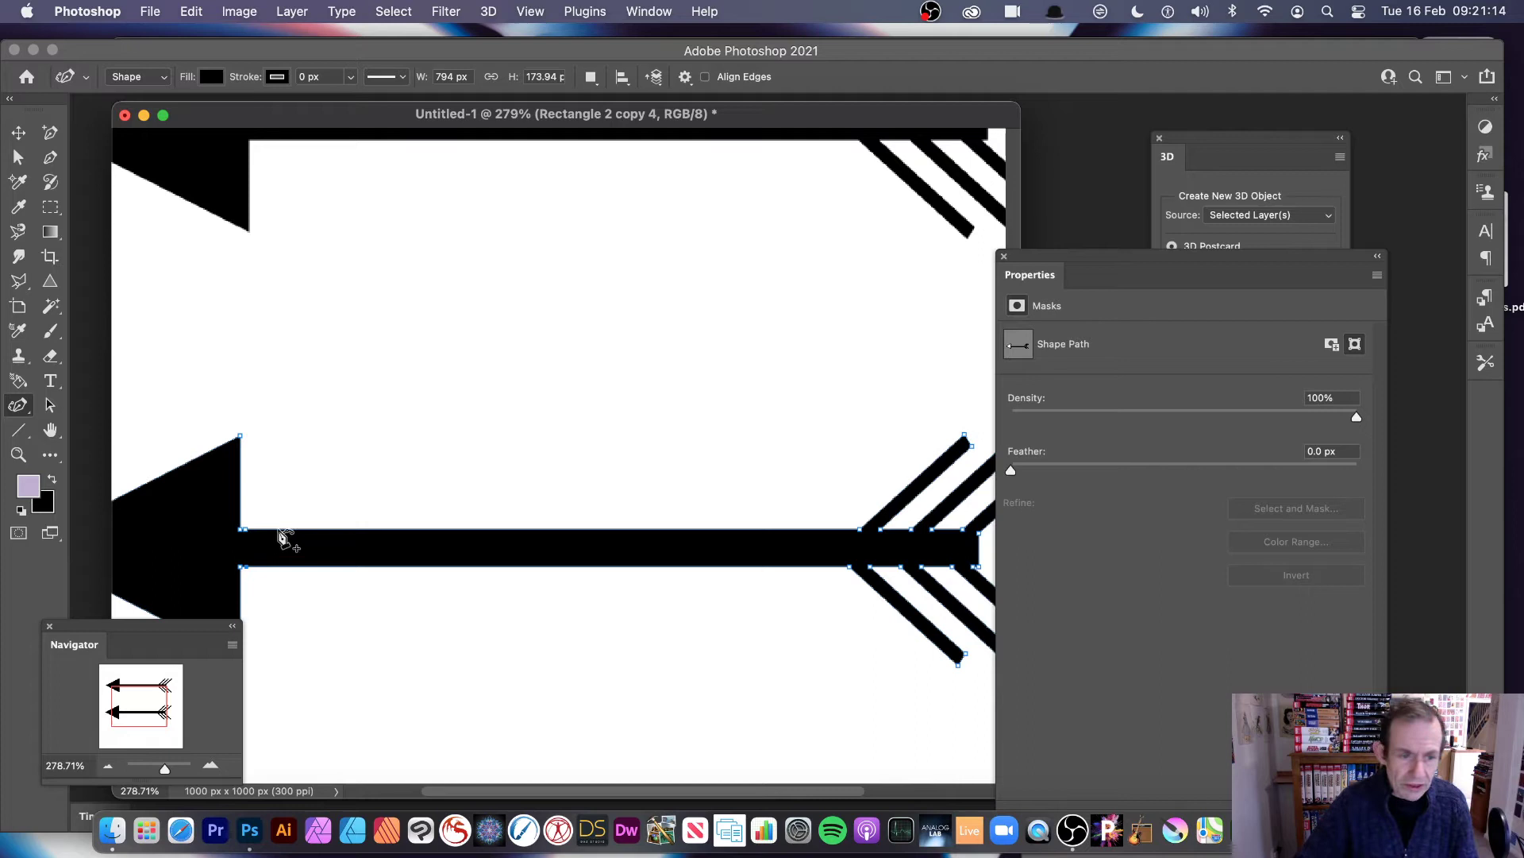
left_click(280, 528)
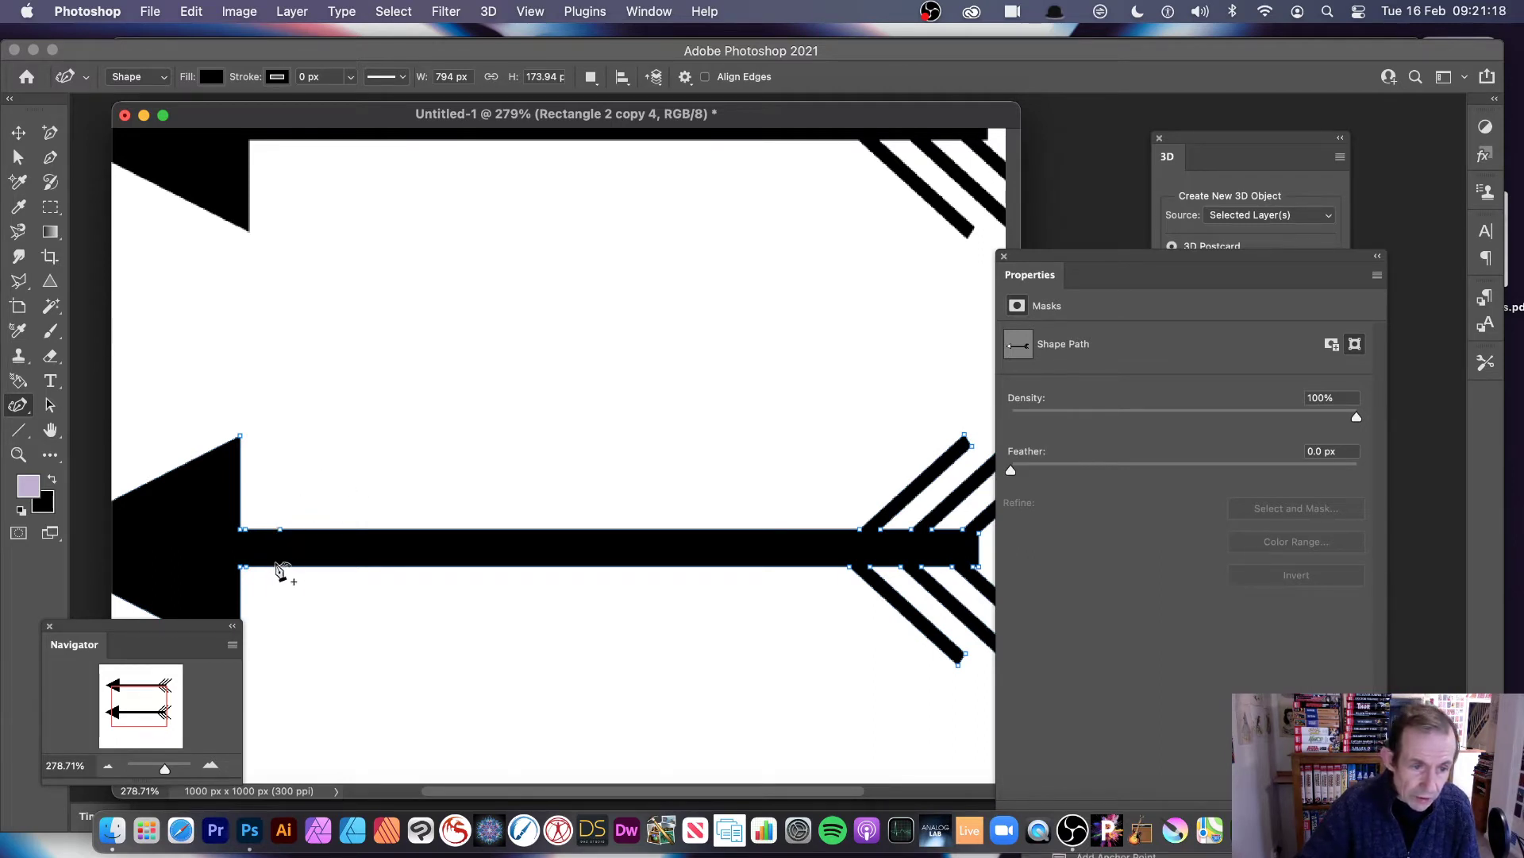
left_click(428, 529)
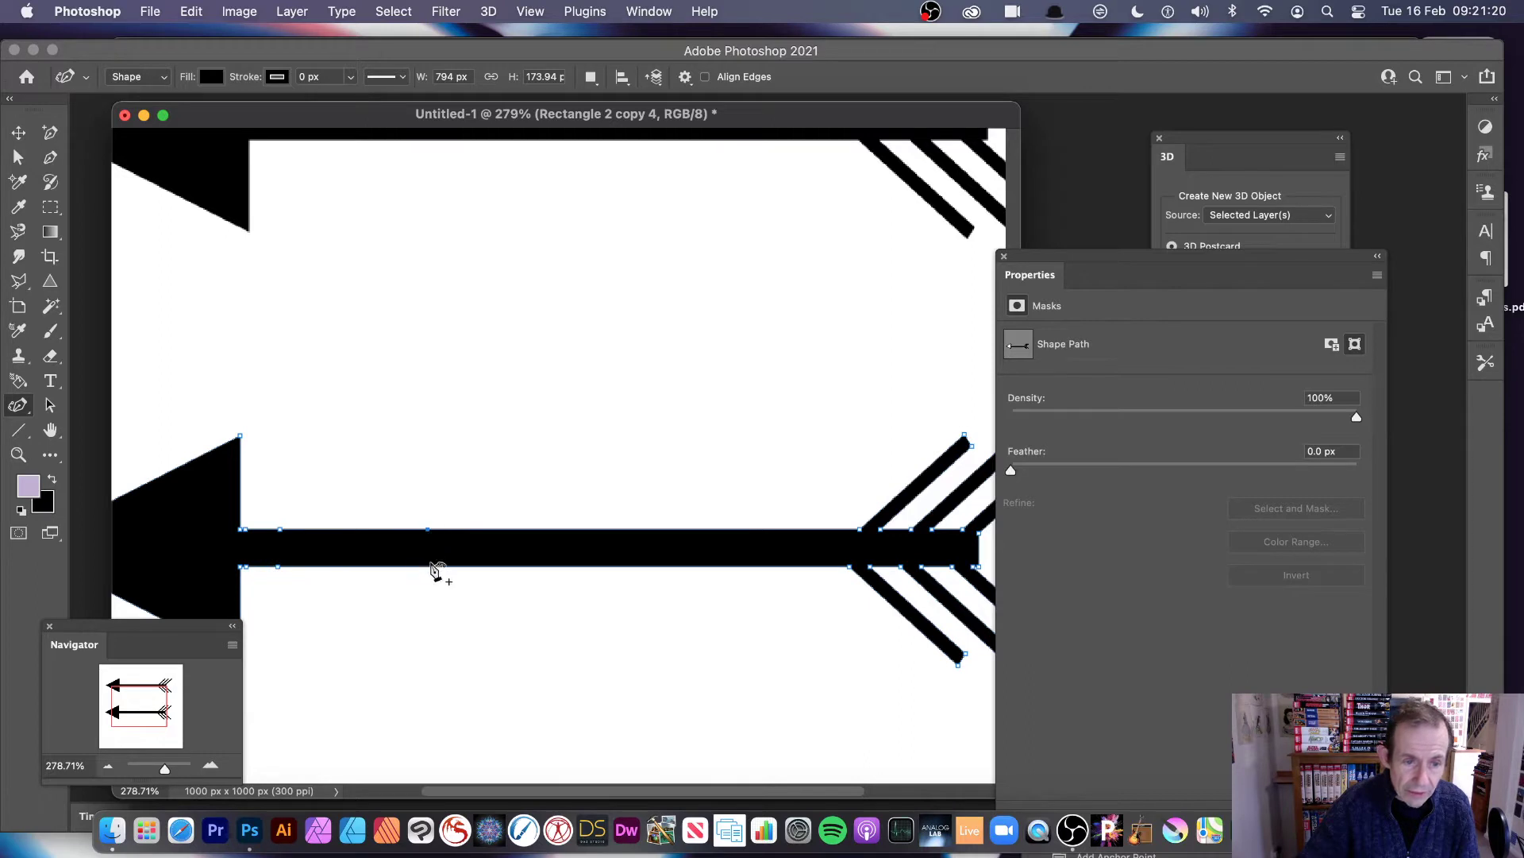
left_click(18, 456)
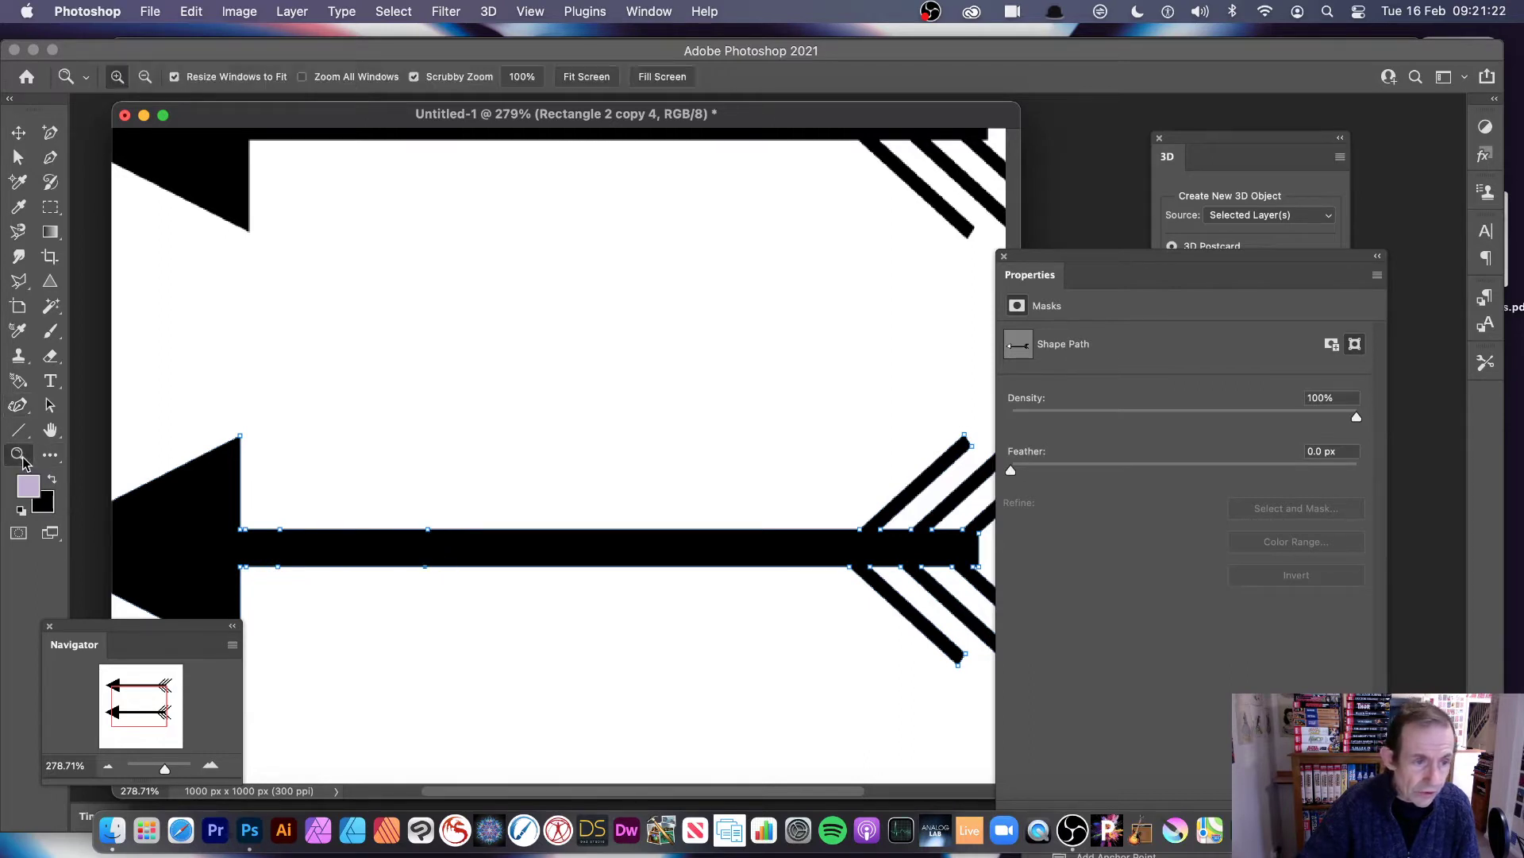
left_click_drag(627, 545, 691, 578)
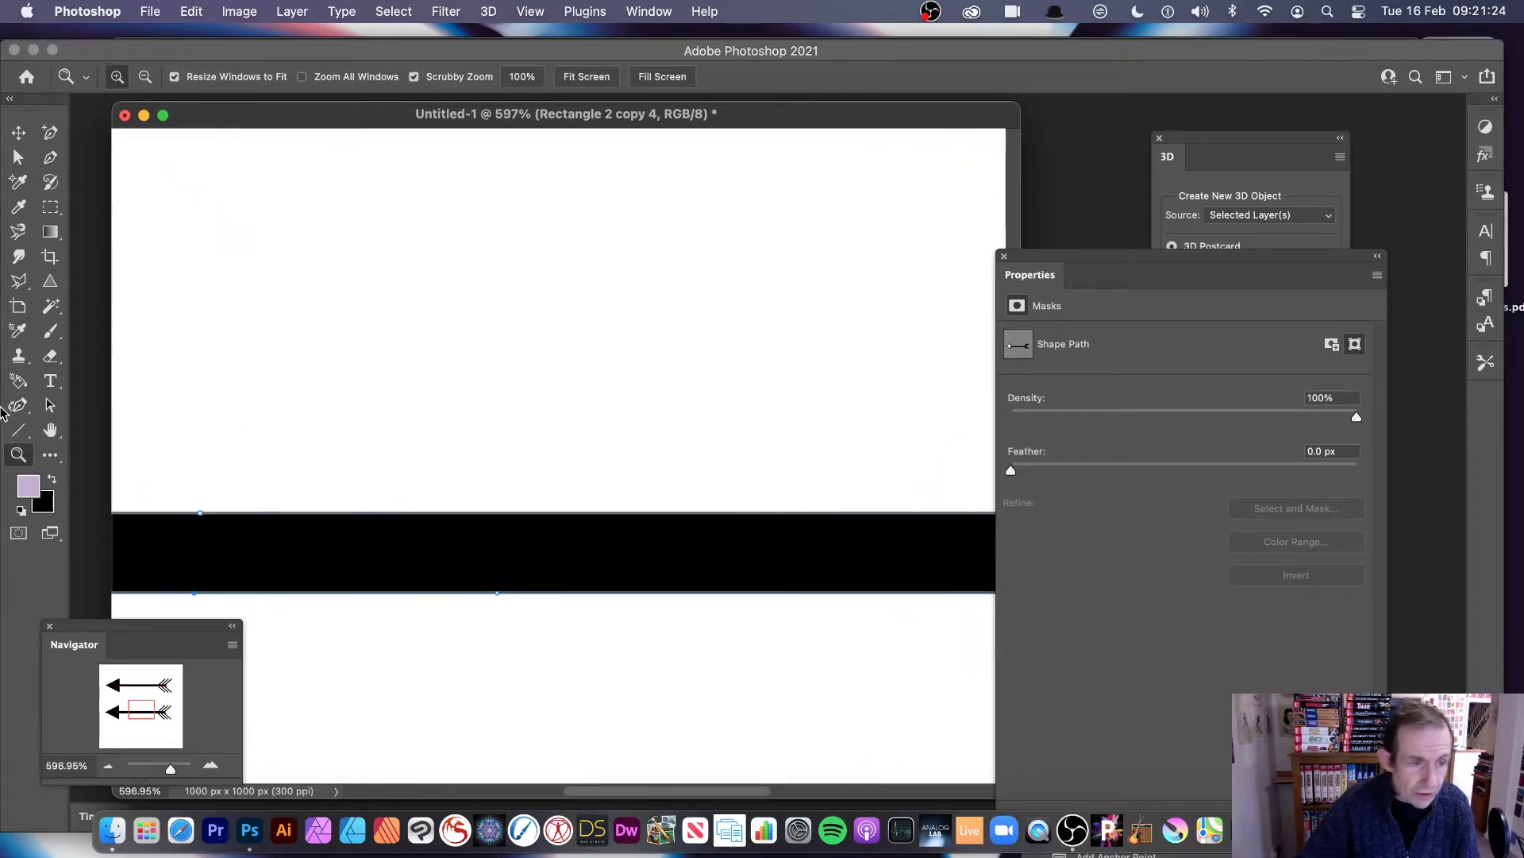
left_click(19, 406)
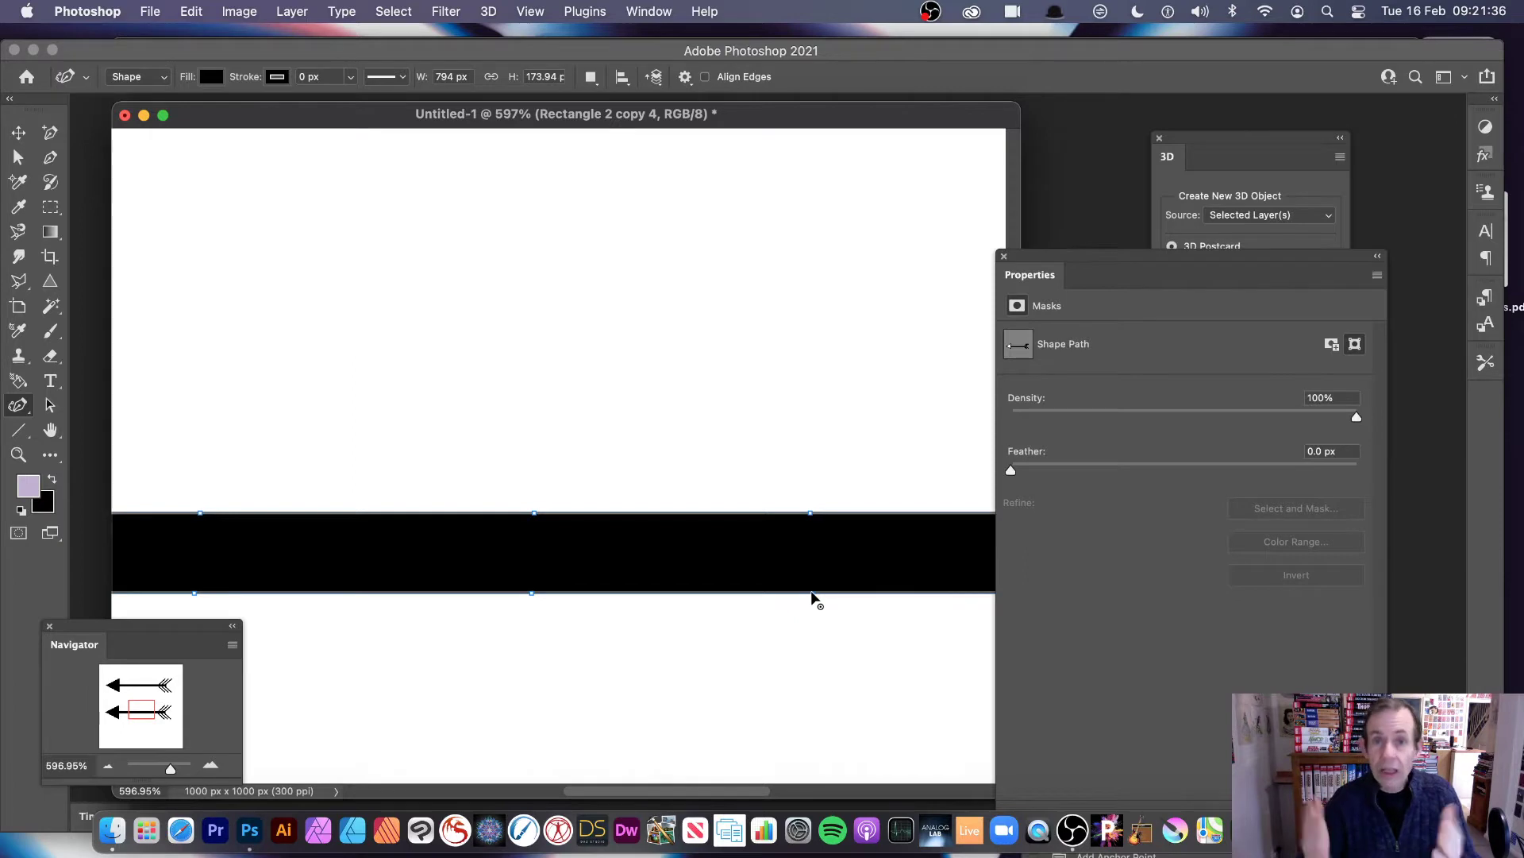
left_click(527, 12)
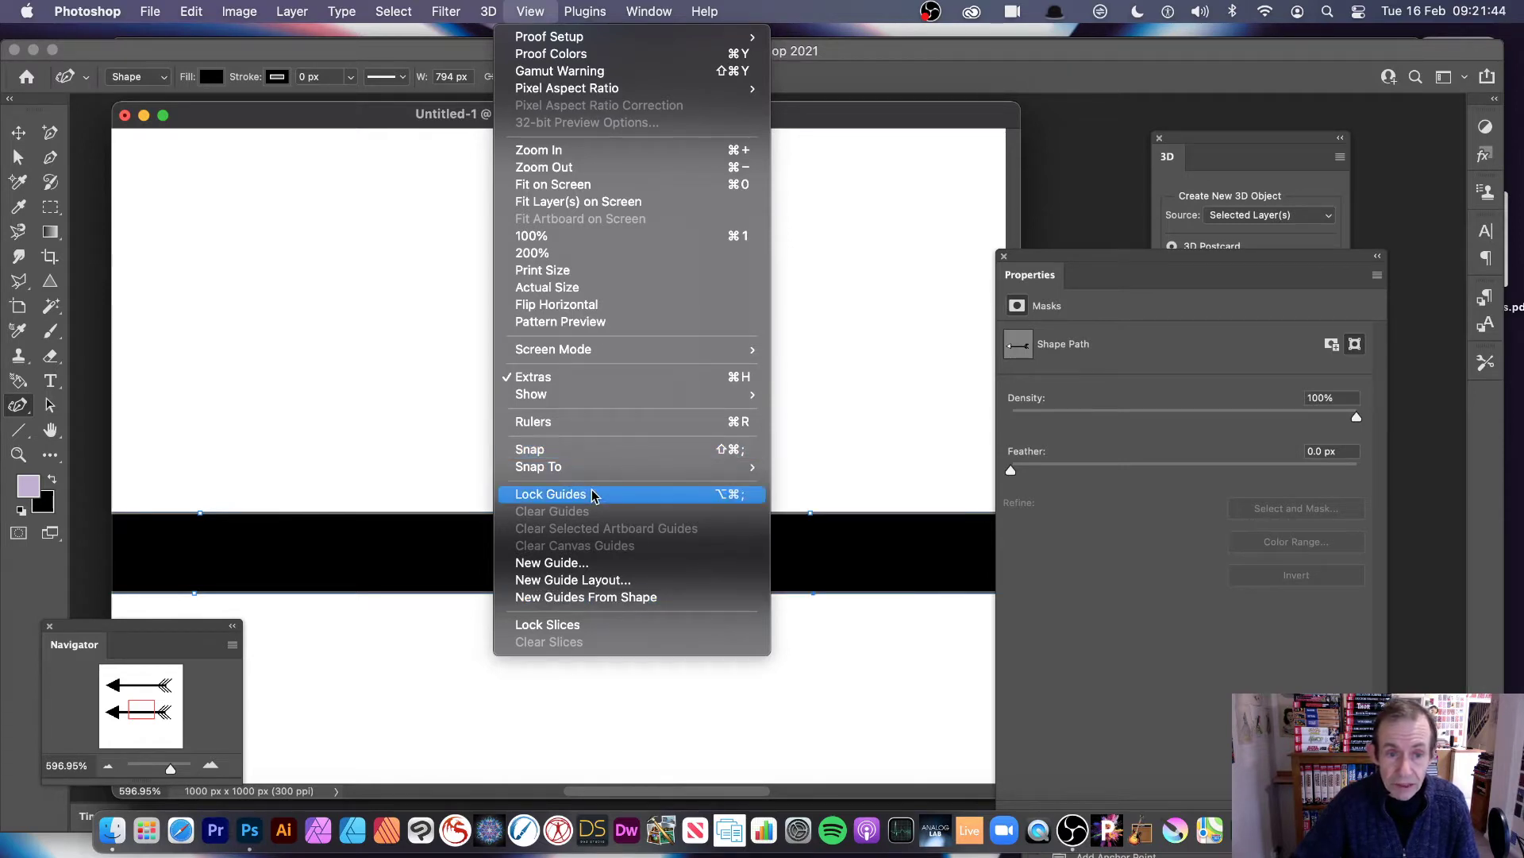
mouse_move(603, 395)
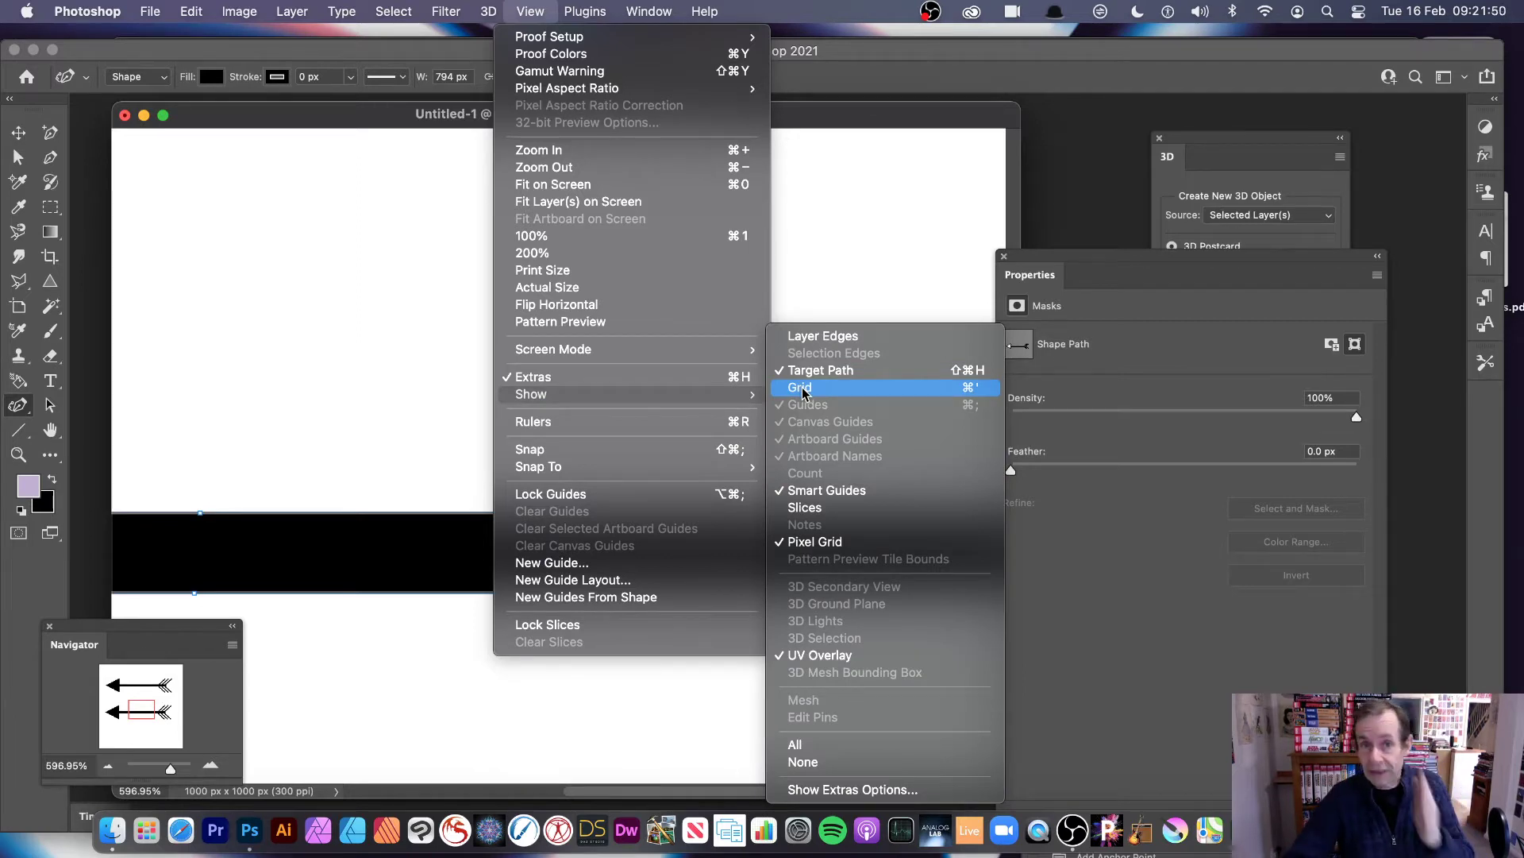
left_click(849, 394)
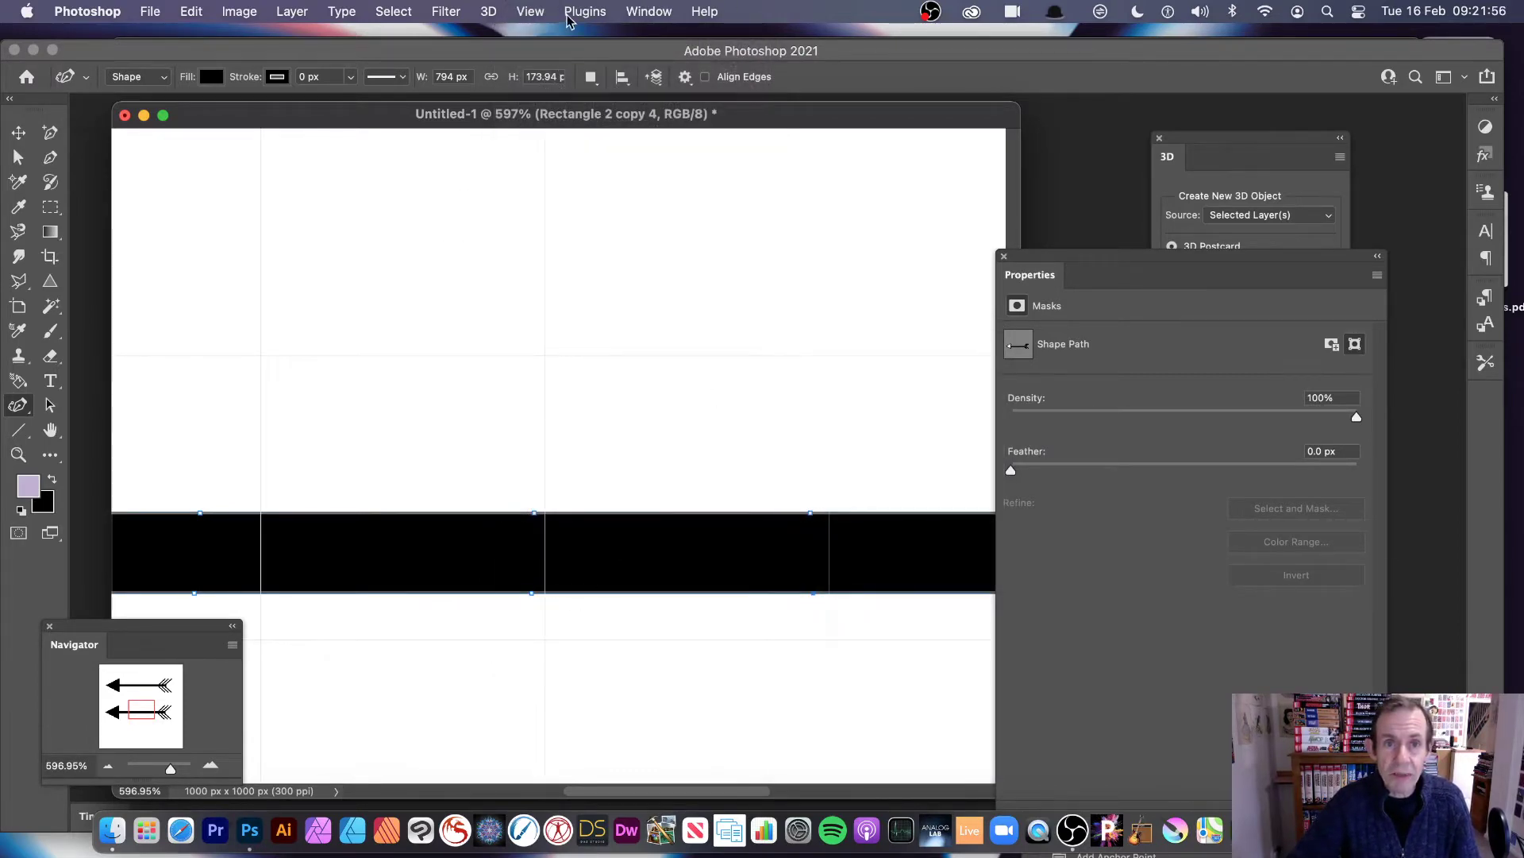
left_click(529, 11)
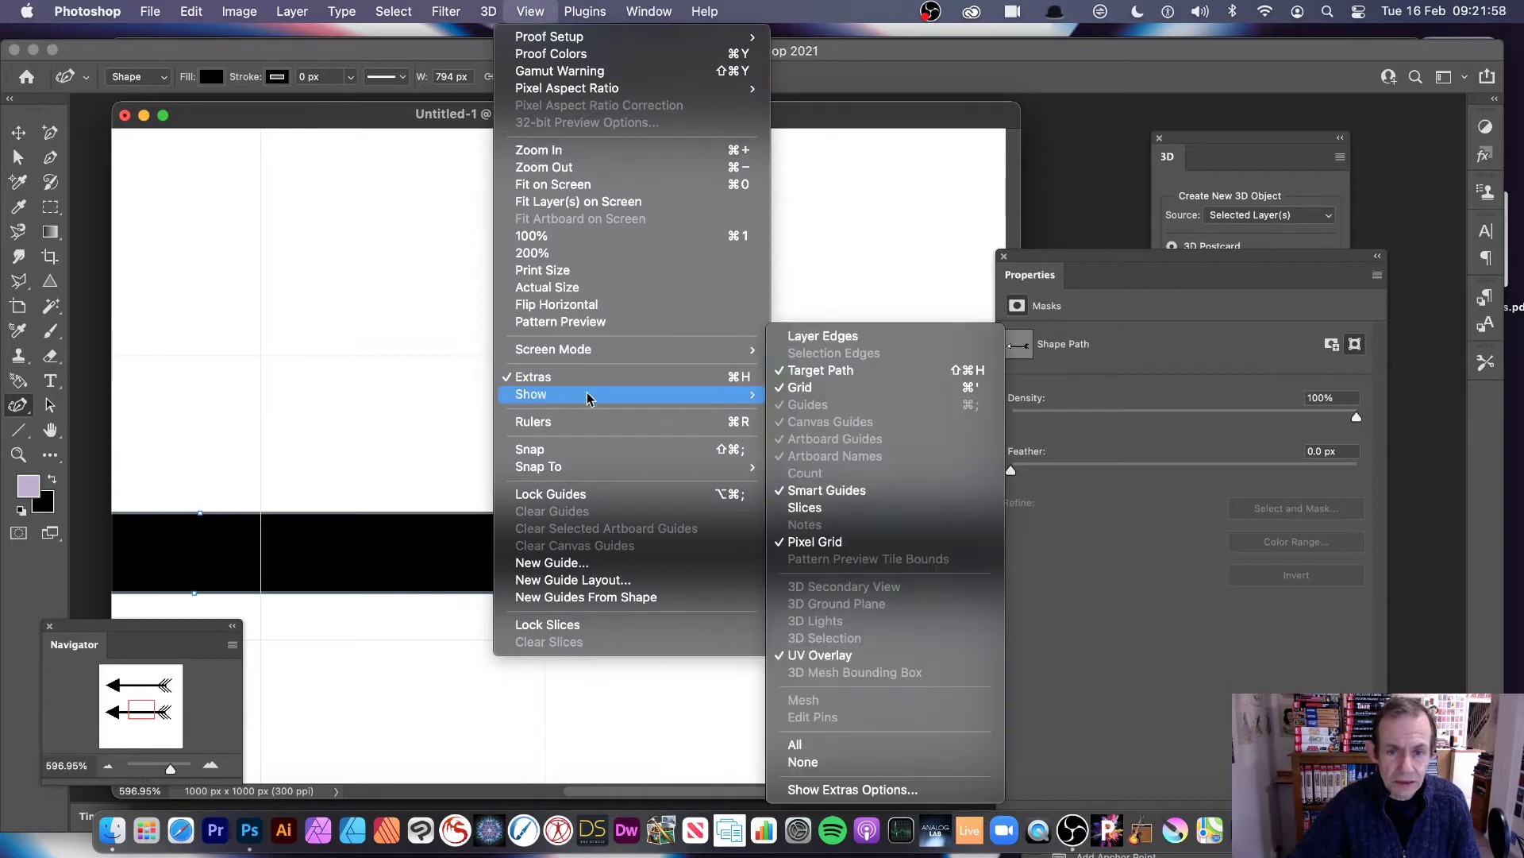
left_click(847, 394)
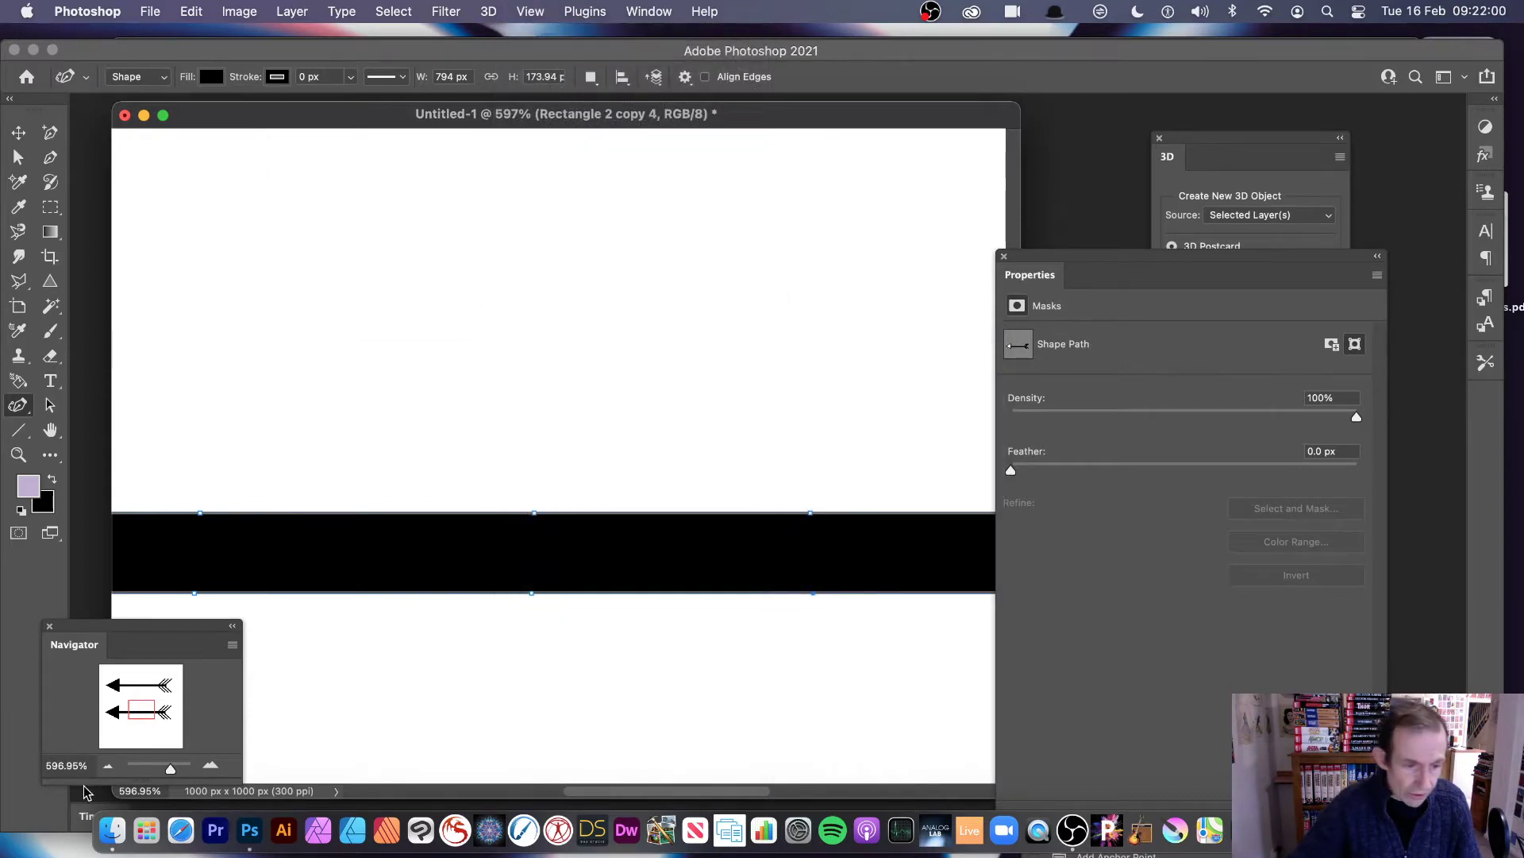
Zoom out in the Navigator from 597% to 300% to show the whole lower arrow
left_click(109, 766)
left_click(109, 766)
left_click(109, 766)
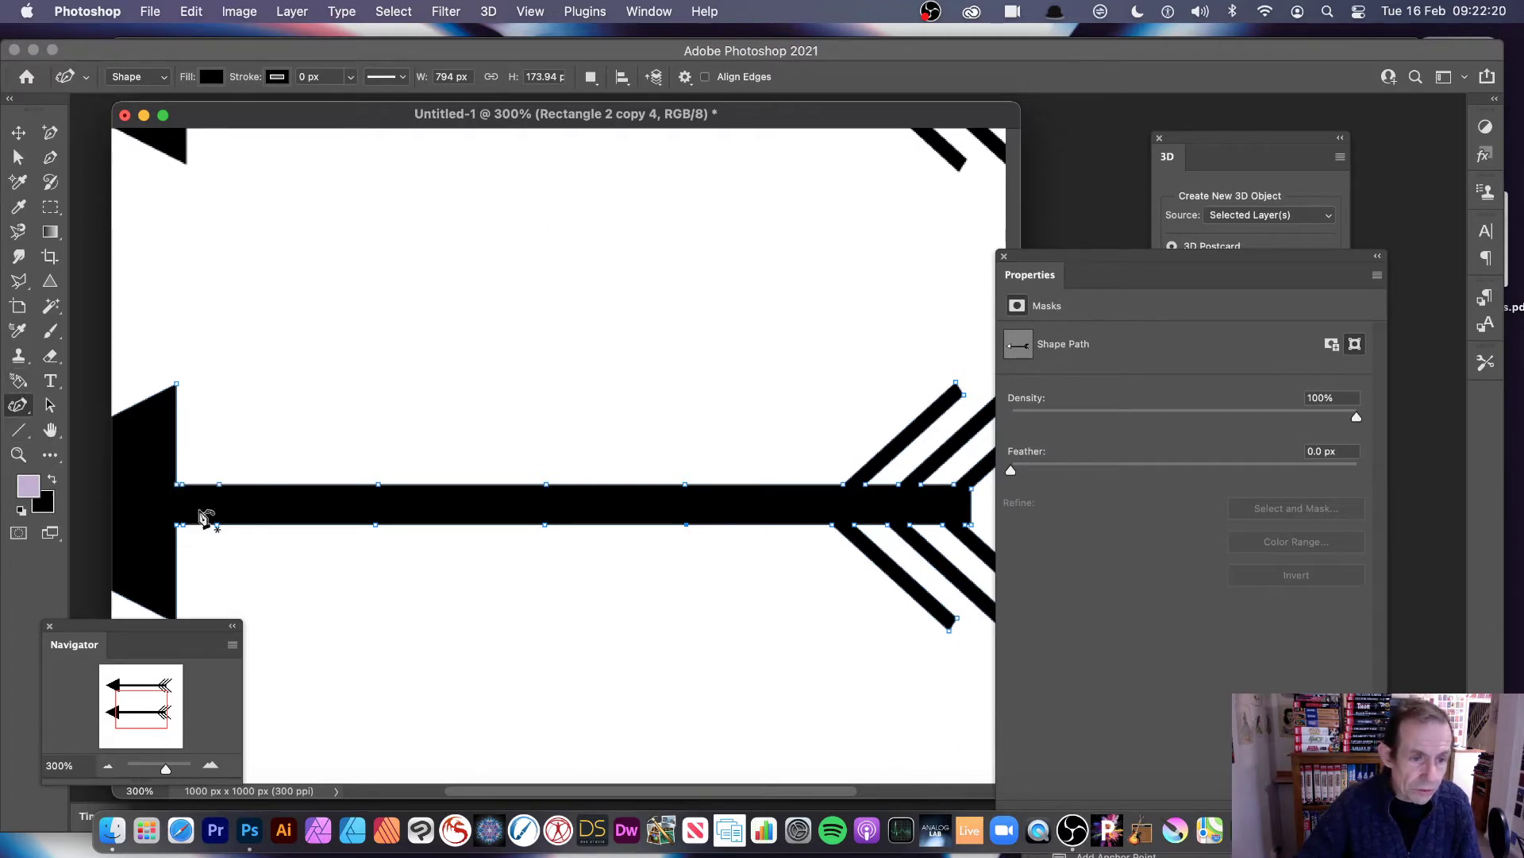
Bend the shaft's top edge near the arrowhead into an upward curve
mouse_move(224, 483)
left_mouse_down()
mouse_move(227, 447)
mouse_move(236, 463)
left_mouse_up()
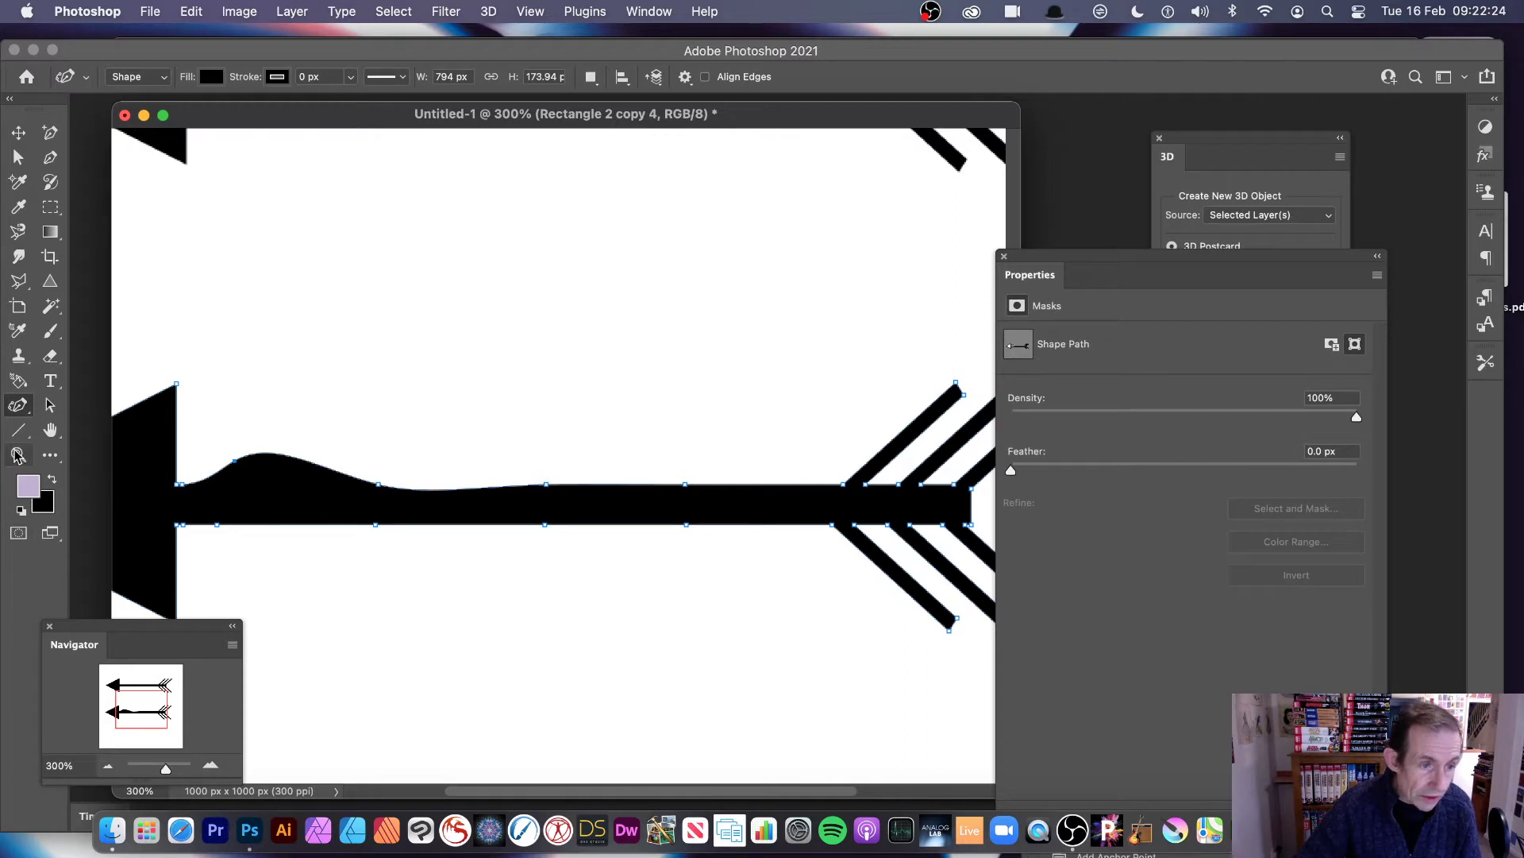
left_click(19, 454)
left_click_drag(172, 444, 231, 487)
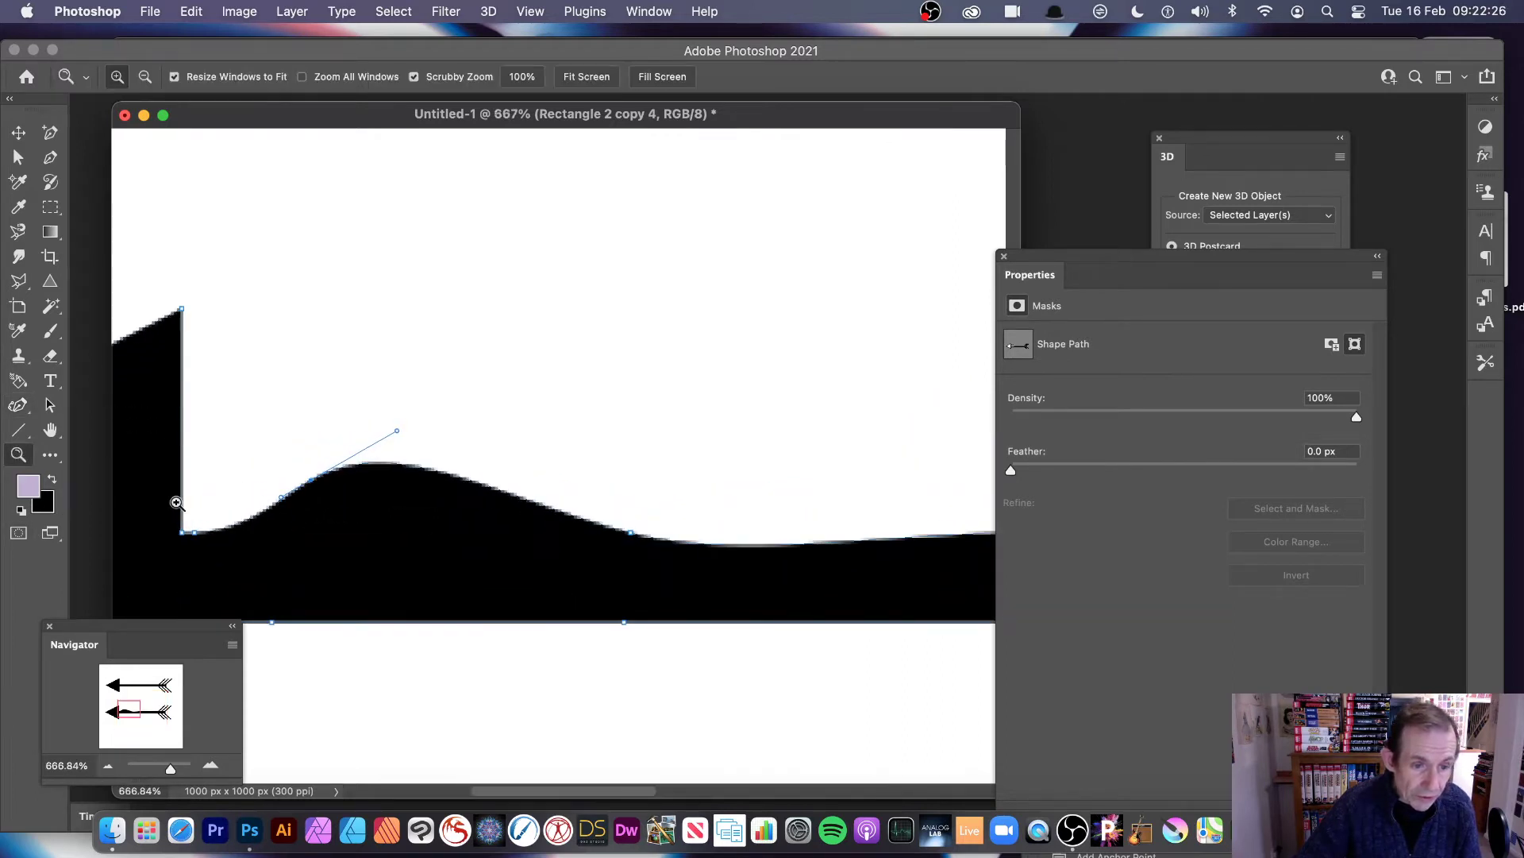
left_click(18, 405)
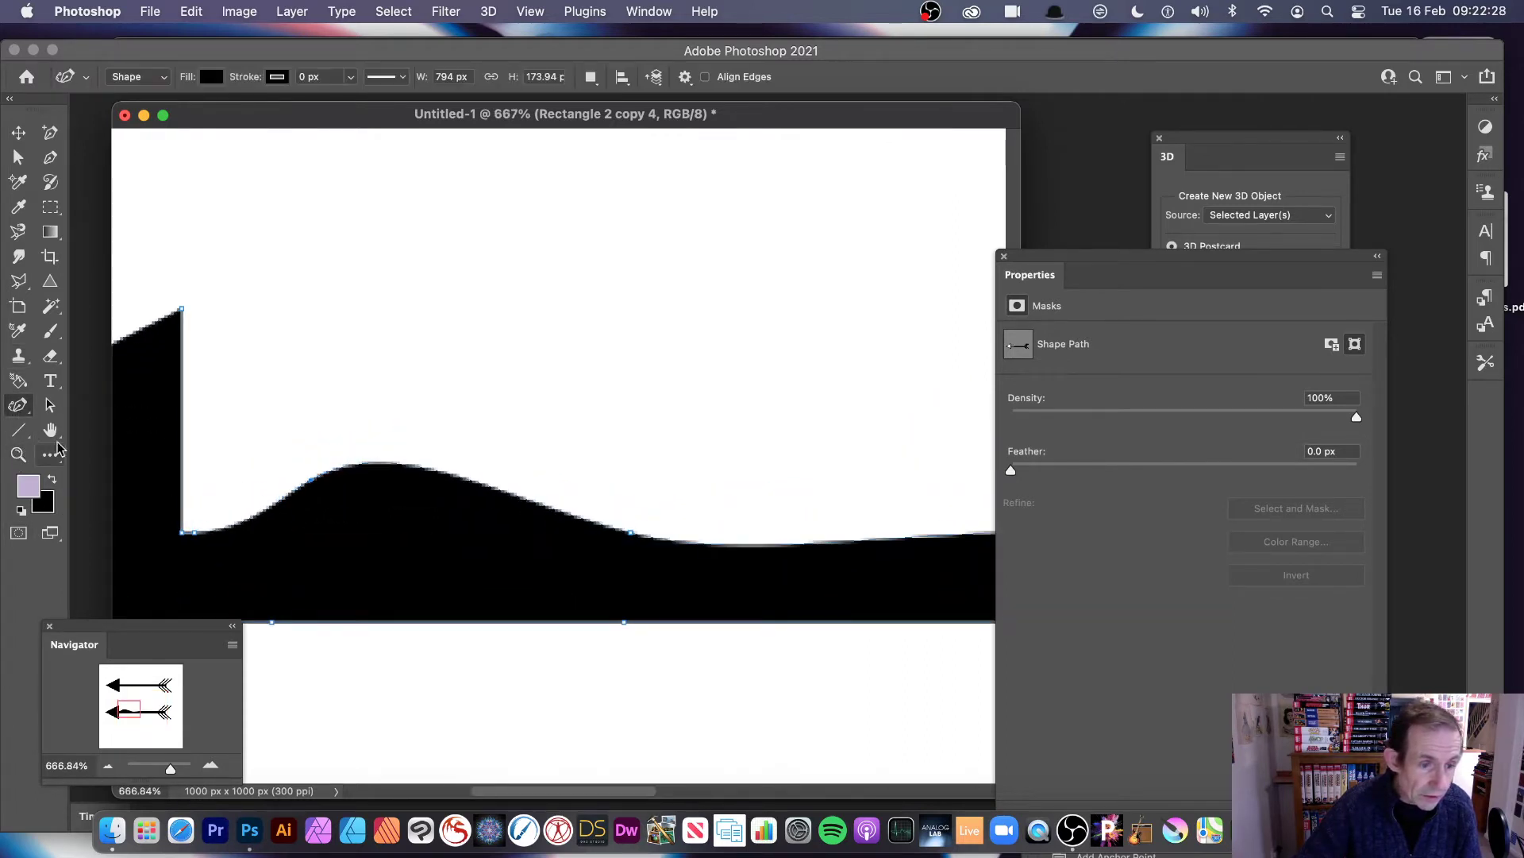
Drag the bottom and upper curve points so both edges follow the same wave
left_click_drag(273, 621, 315, 550)
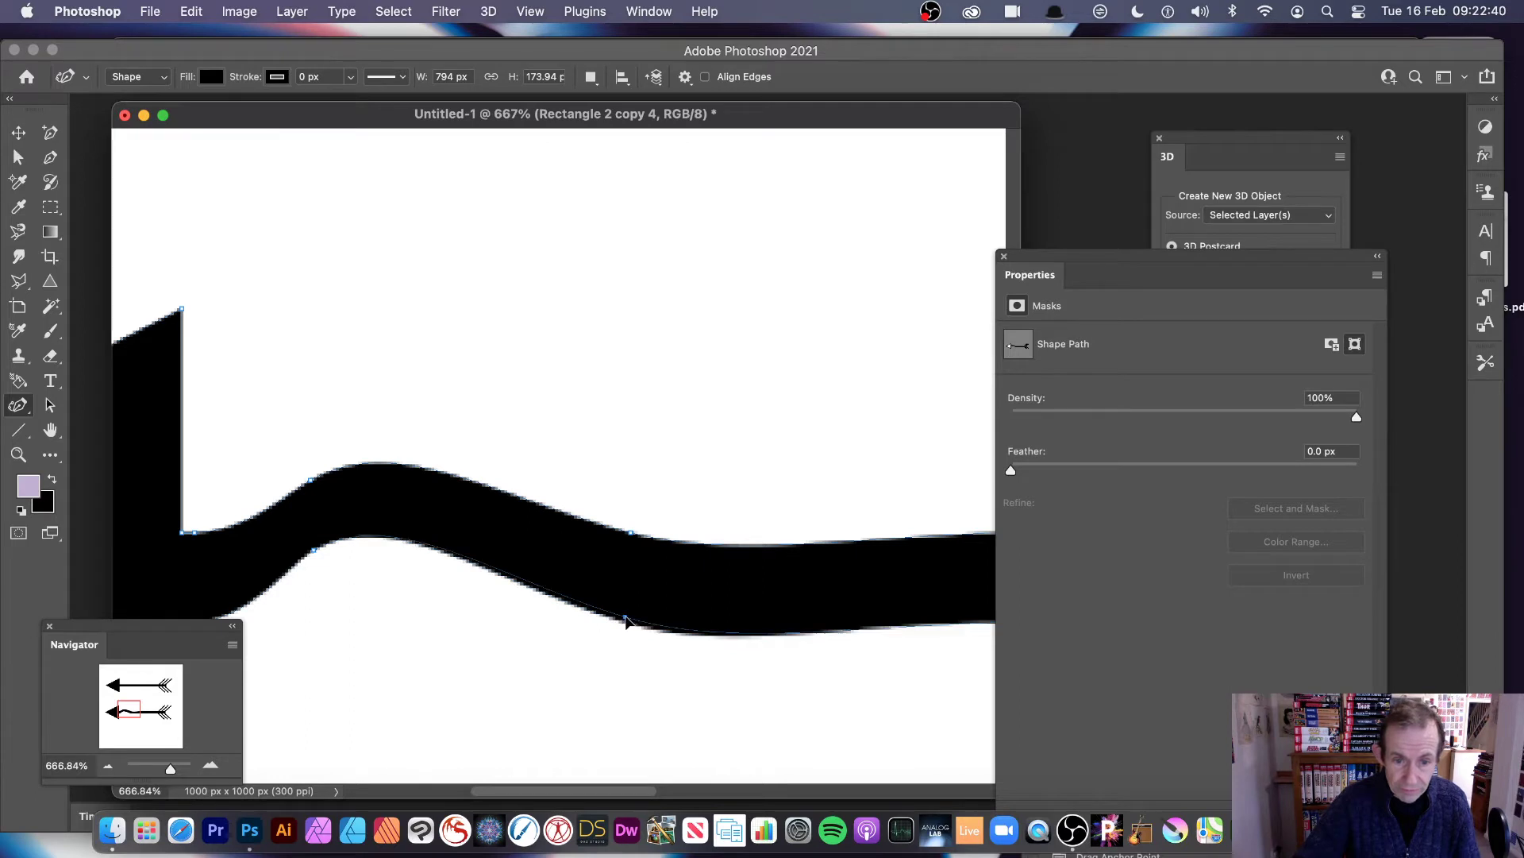
left_click_drag(625, 626, 629, 687)
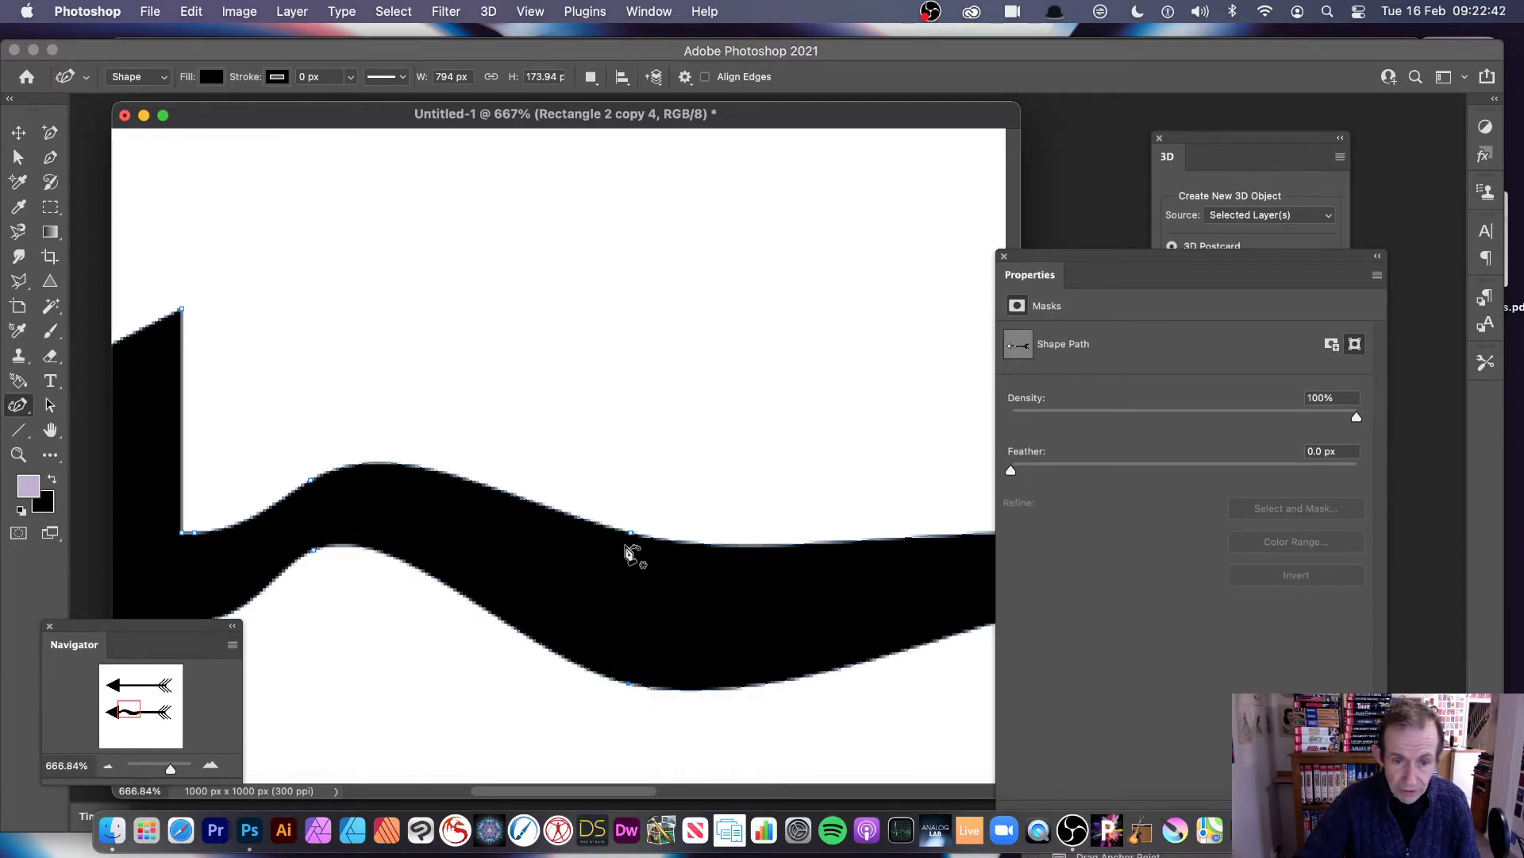
left_click_drag(630, 534, 533, 594)
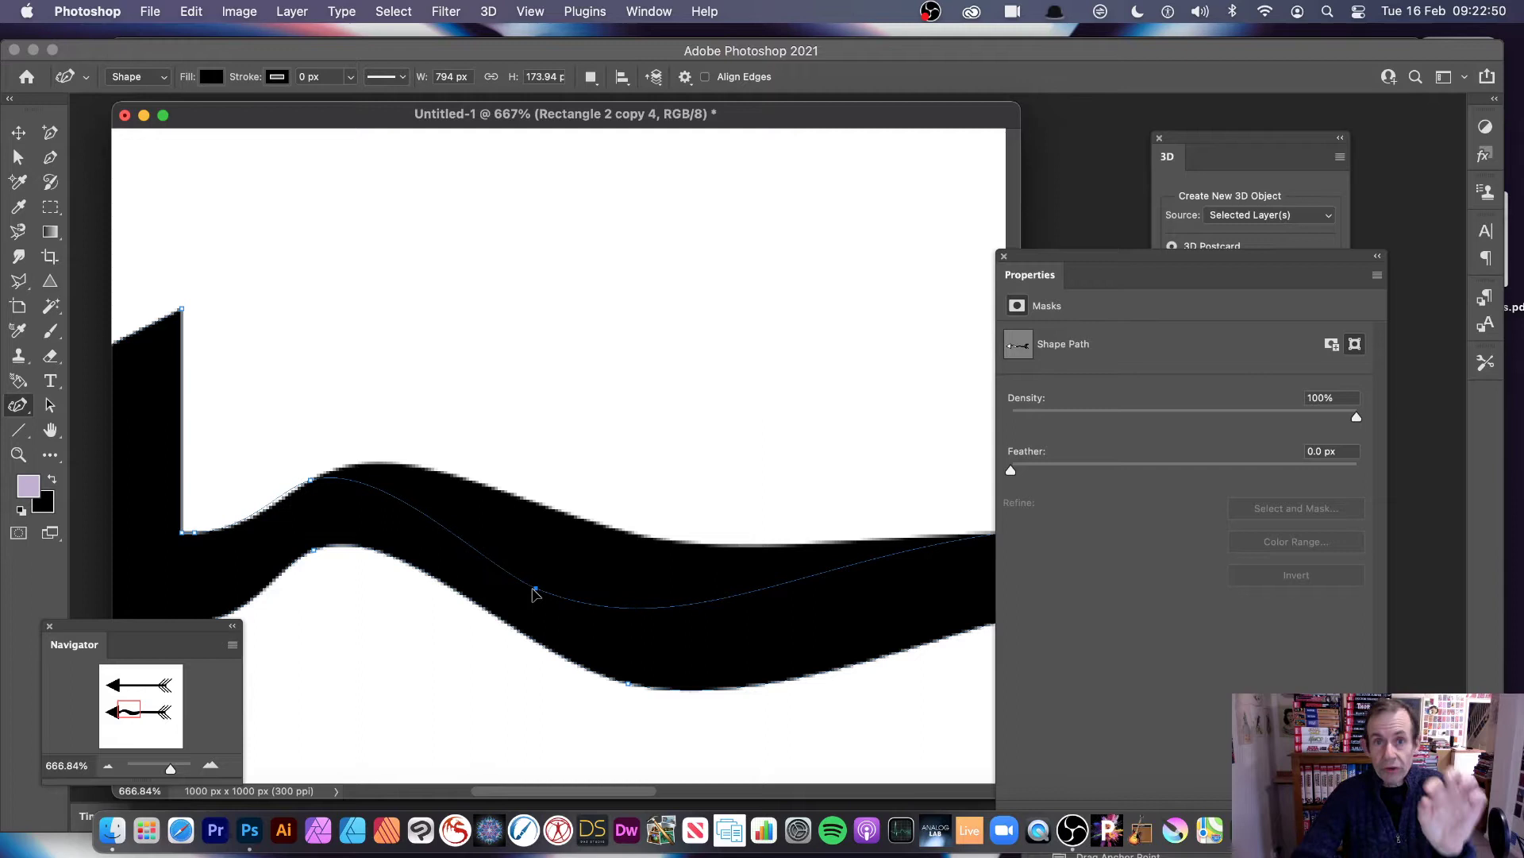
left_click_drag(535, 594, 628, 618)
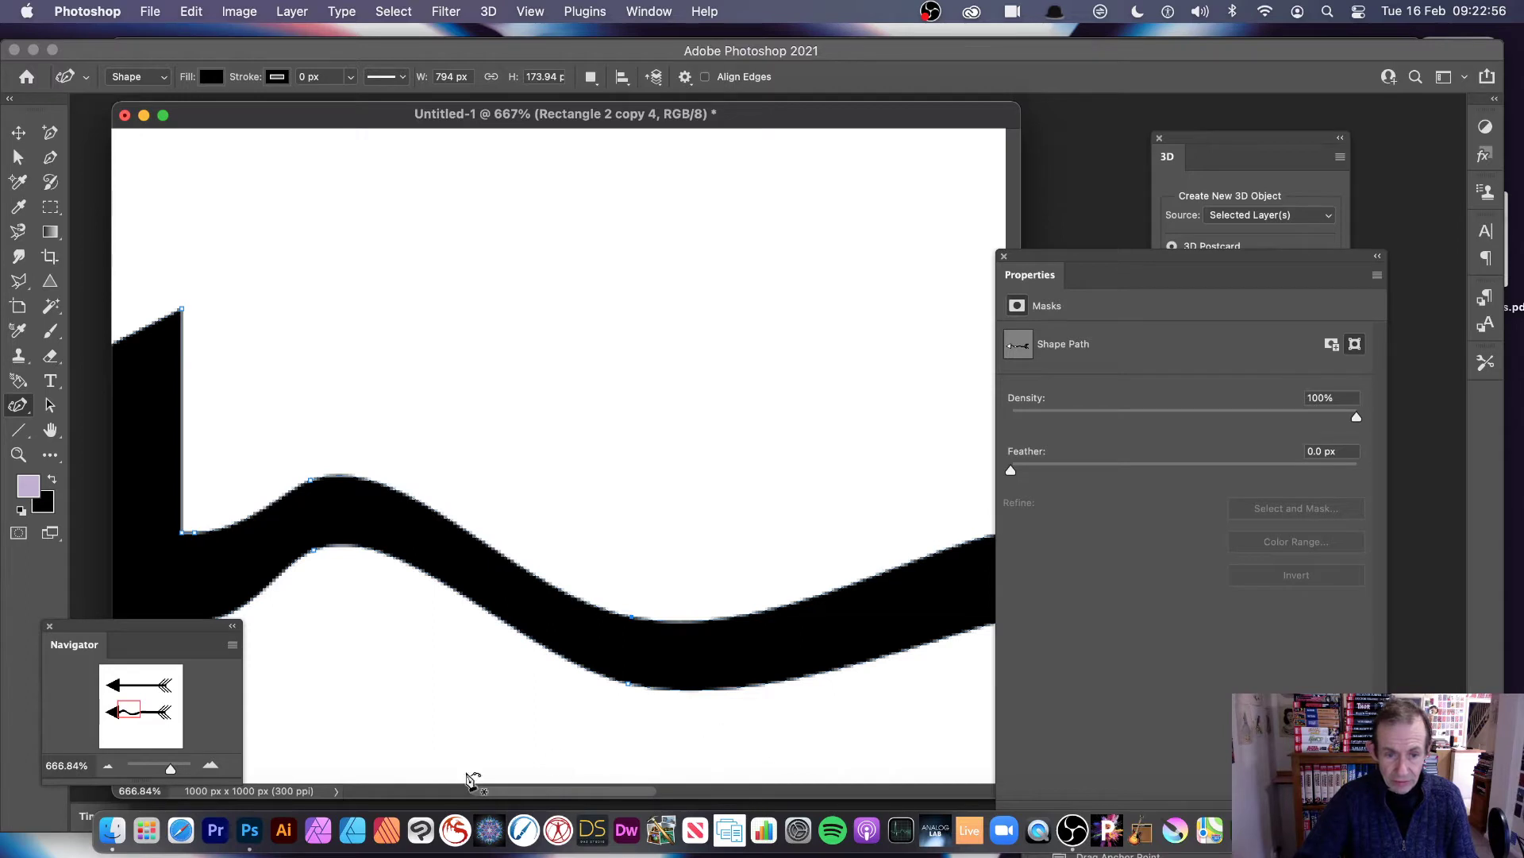
left_click_drag(592, 802, 664, 797)
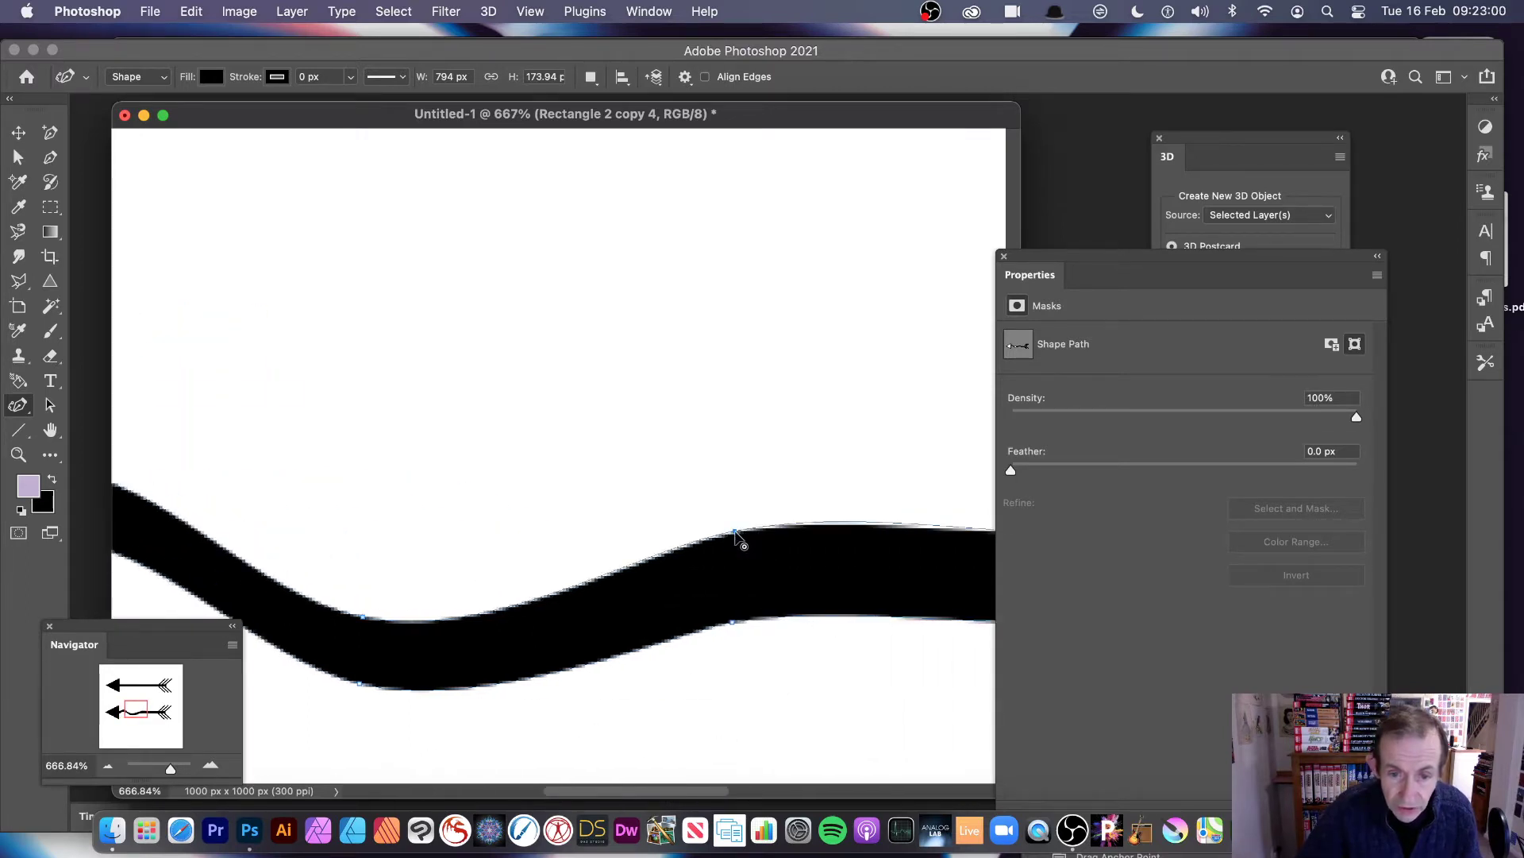
Raise both edges into a tall hump and deepen the neighbouring wave
left_click_drag(733, 533, 731, 426)
left_click_drag(735, 622, 754, 492)
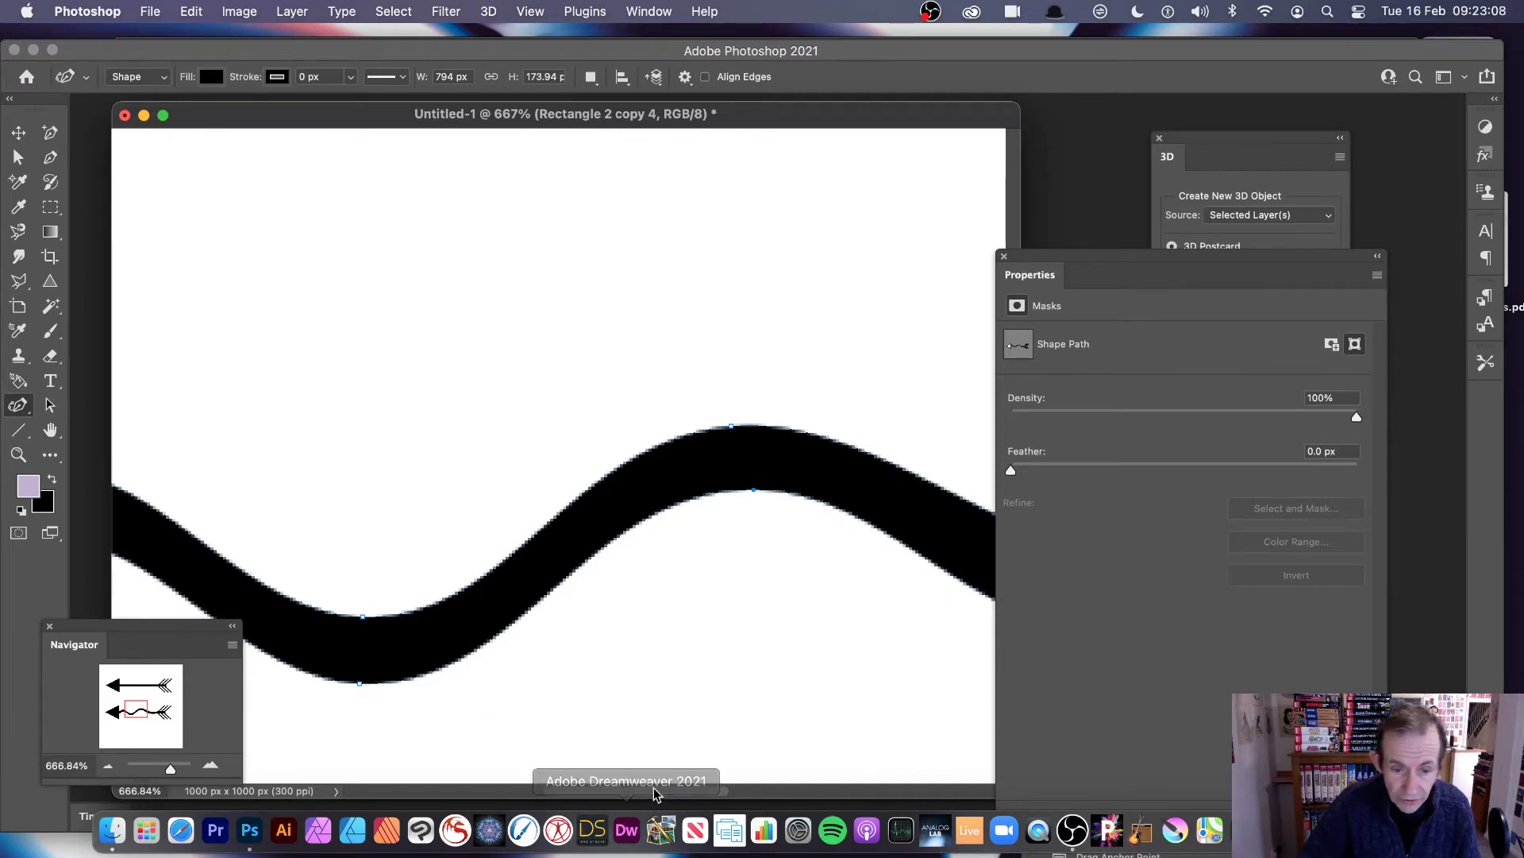
left_click_drag(655, 790, 755, 791)
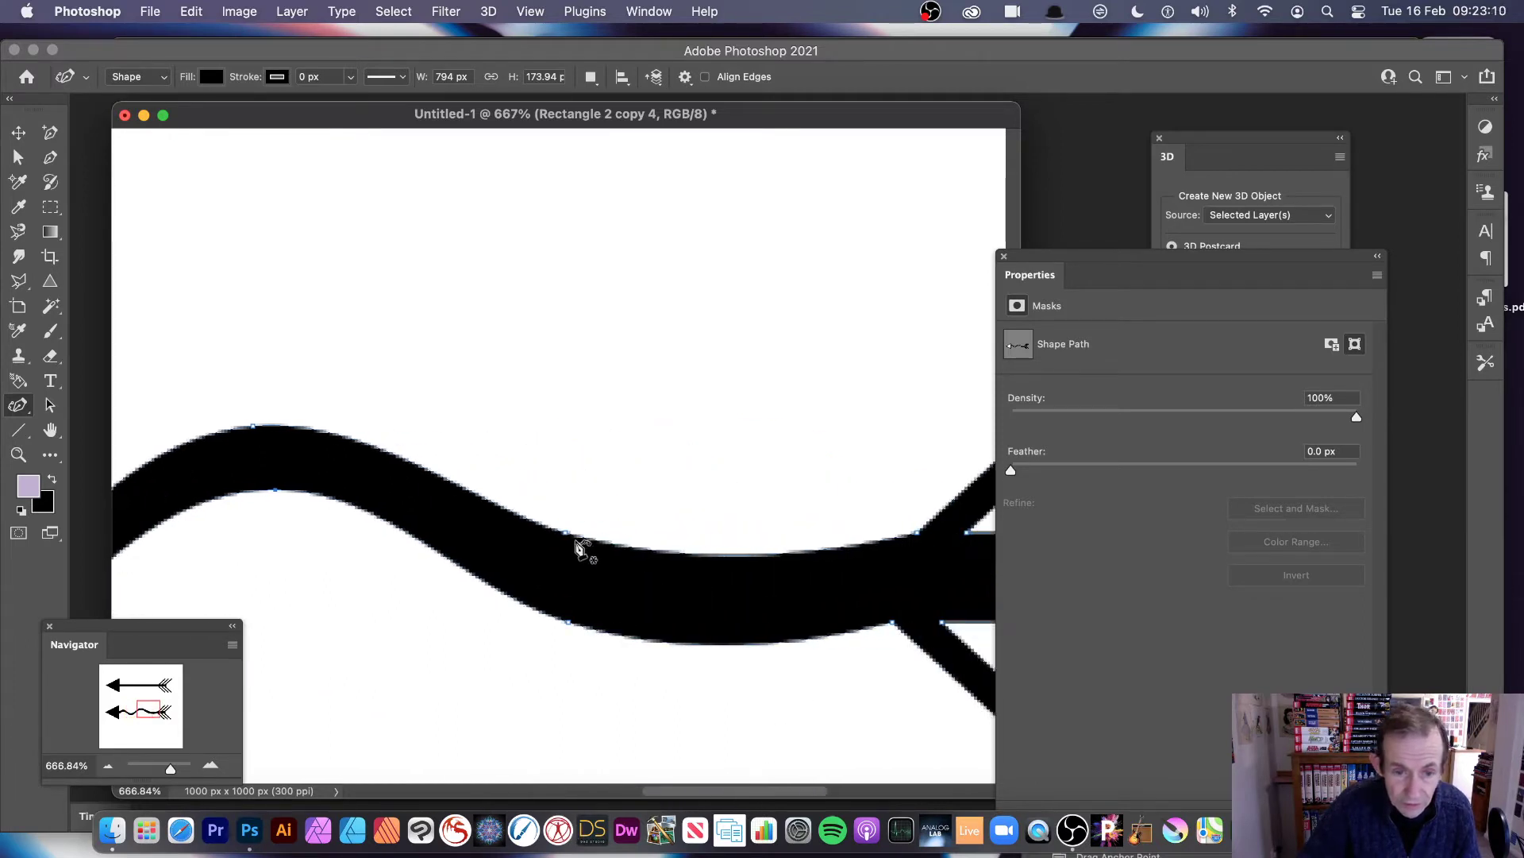
left_click_drag(569, 625, 565, 648)
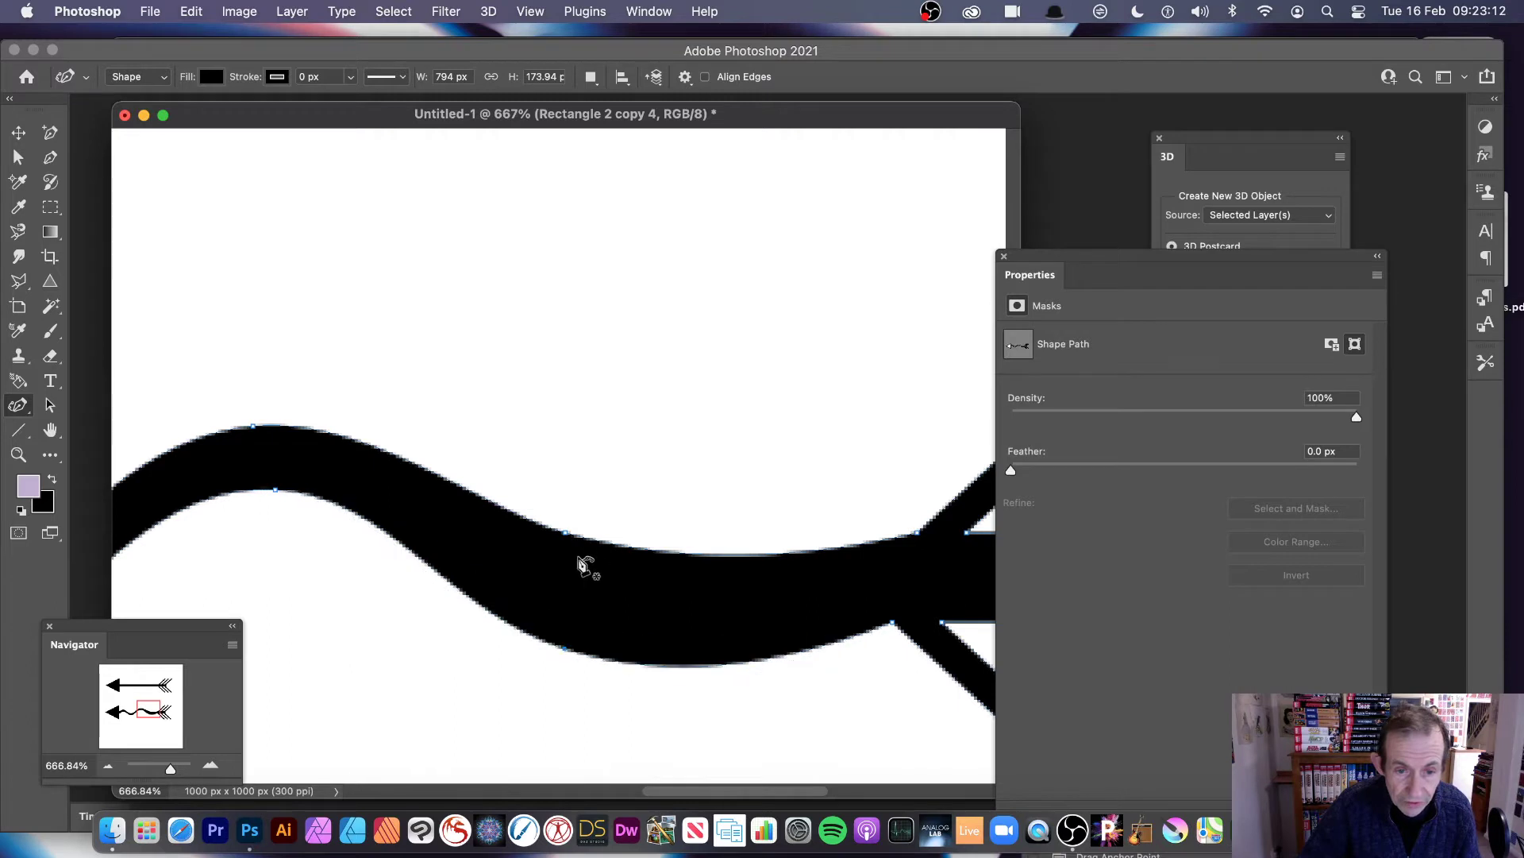
left_click_drag(565, 545, 571, 580)
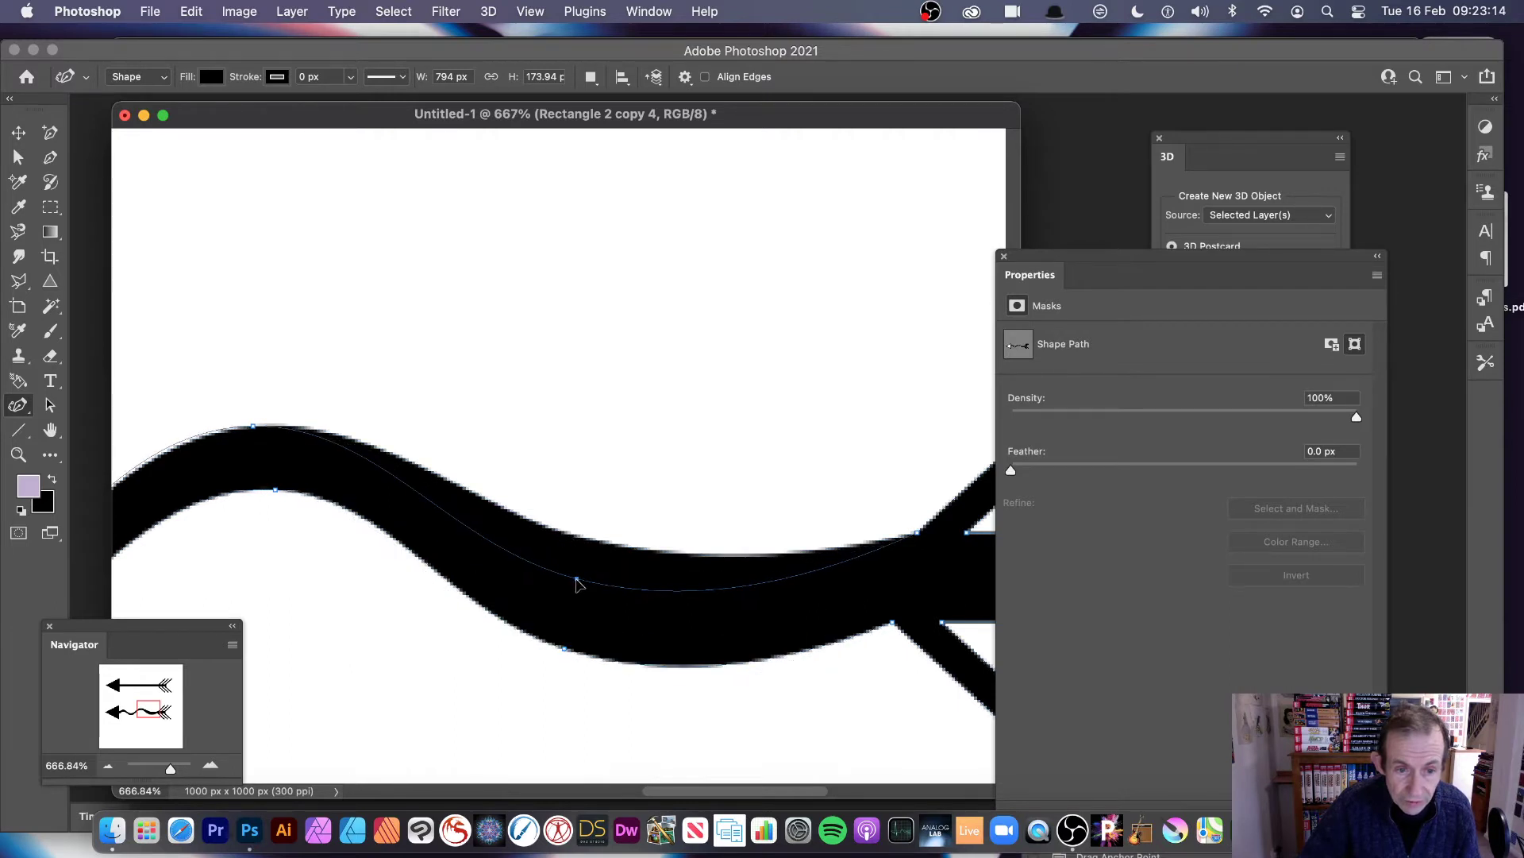
left_click_drag(577, 580, 567, 575)
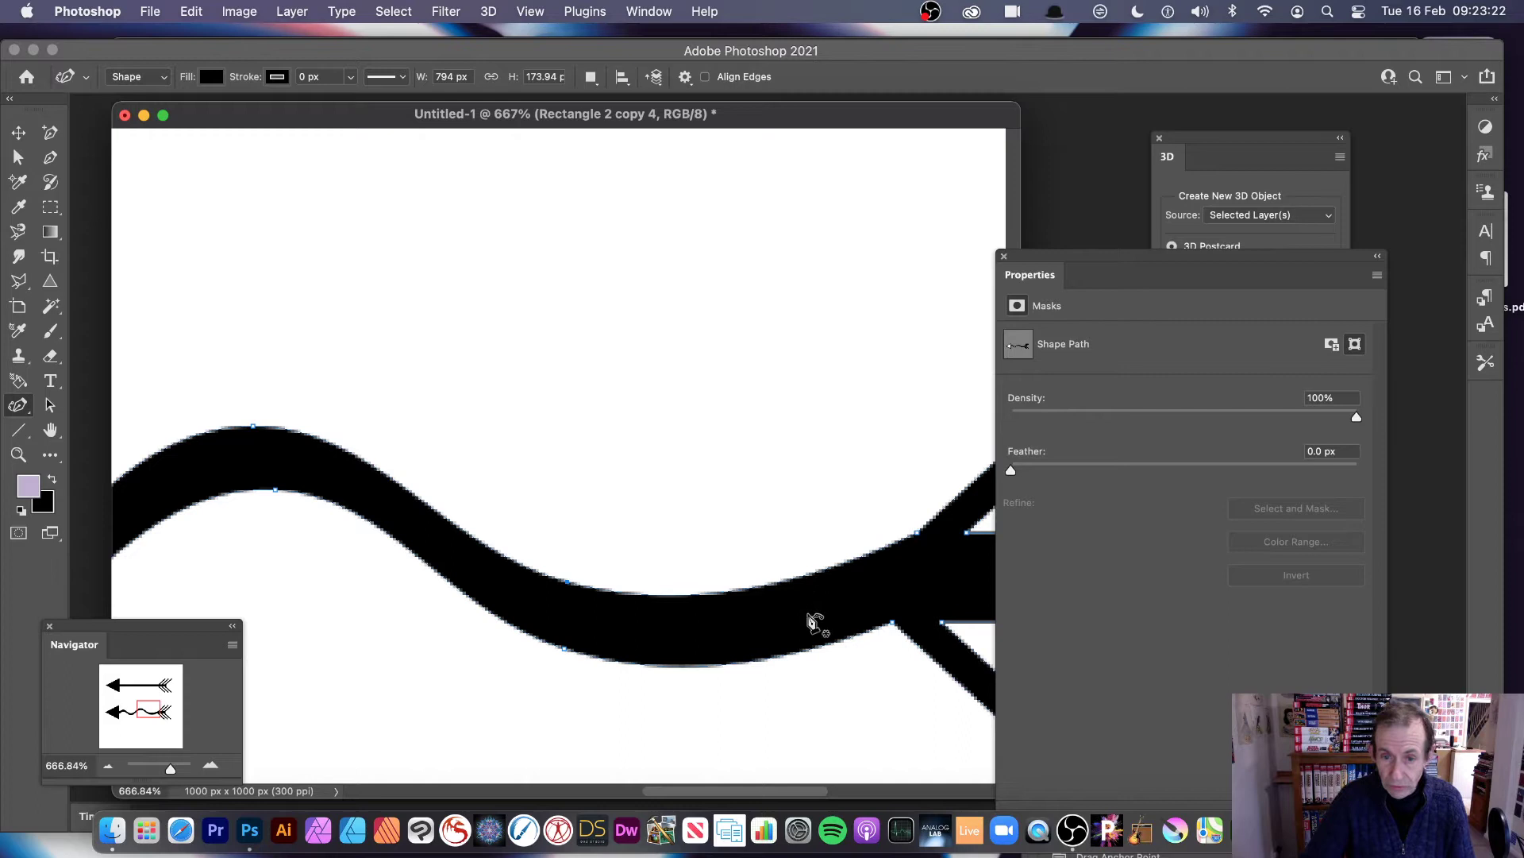
Add a point on the upper edge and adjust both edges to even the band's thickness
left_click(762, 585)
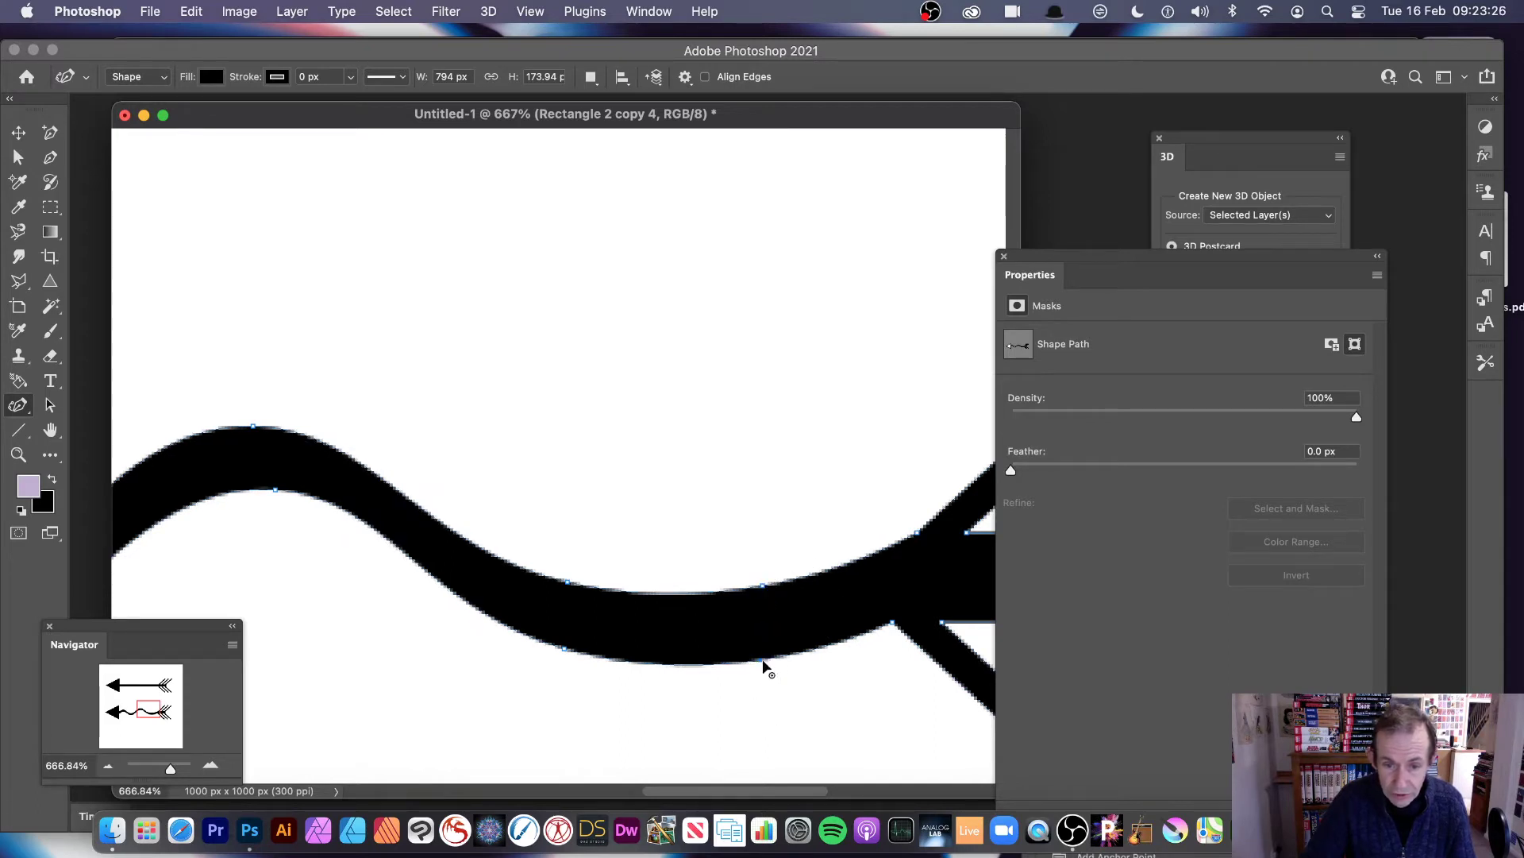
left_click_drag(762, 666, 759, 555)
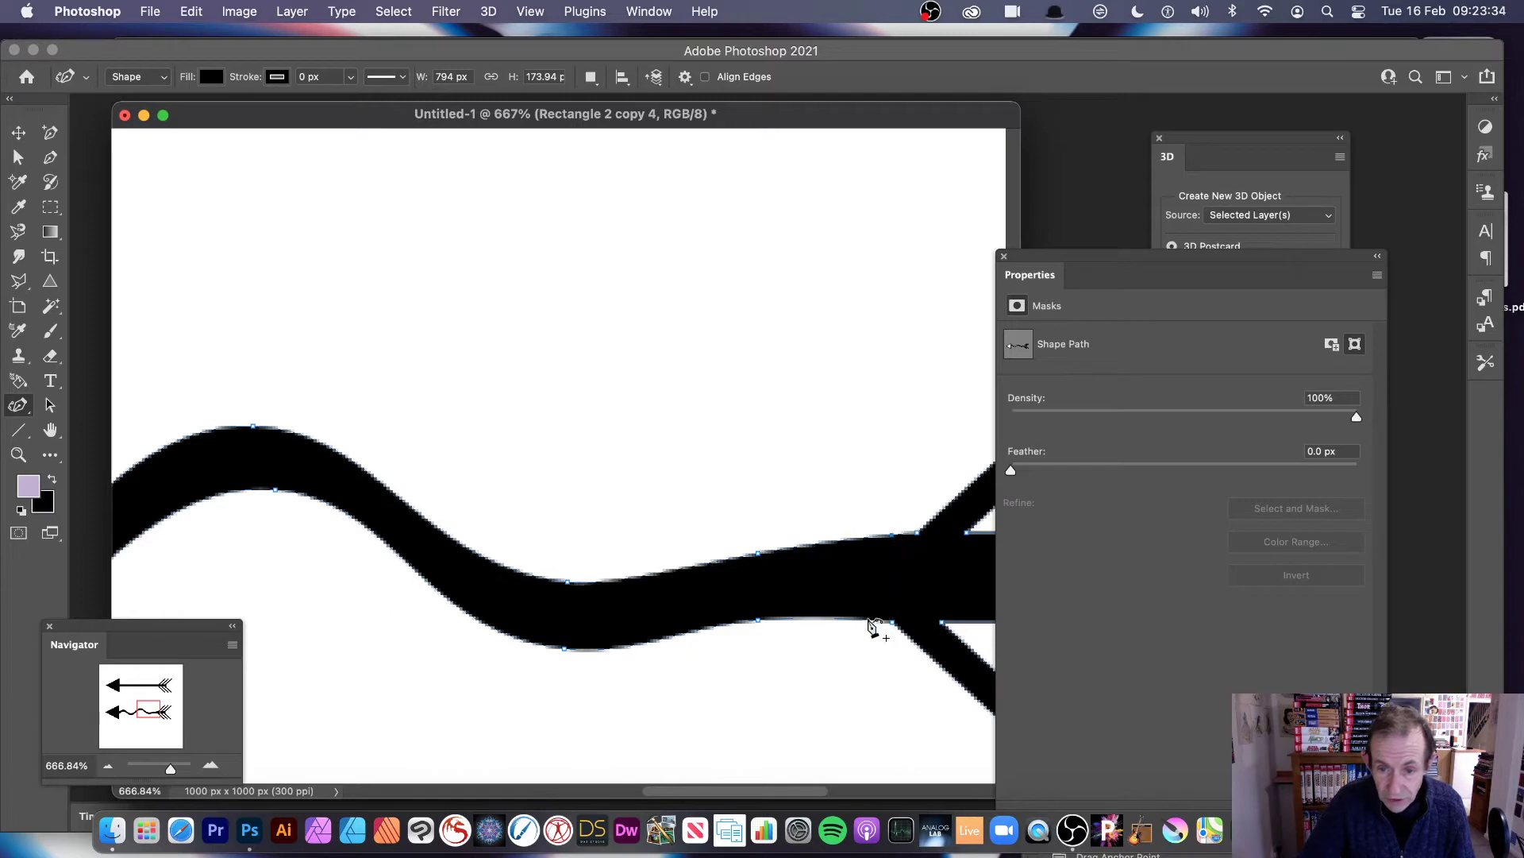
left_click_drag(893, 535, 886, 544)
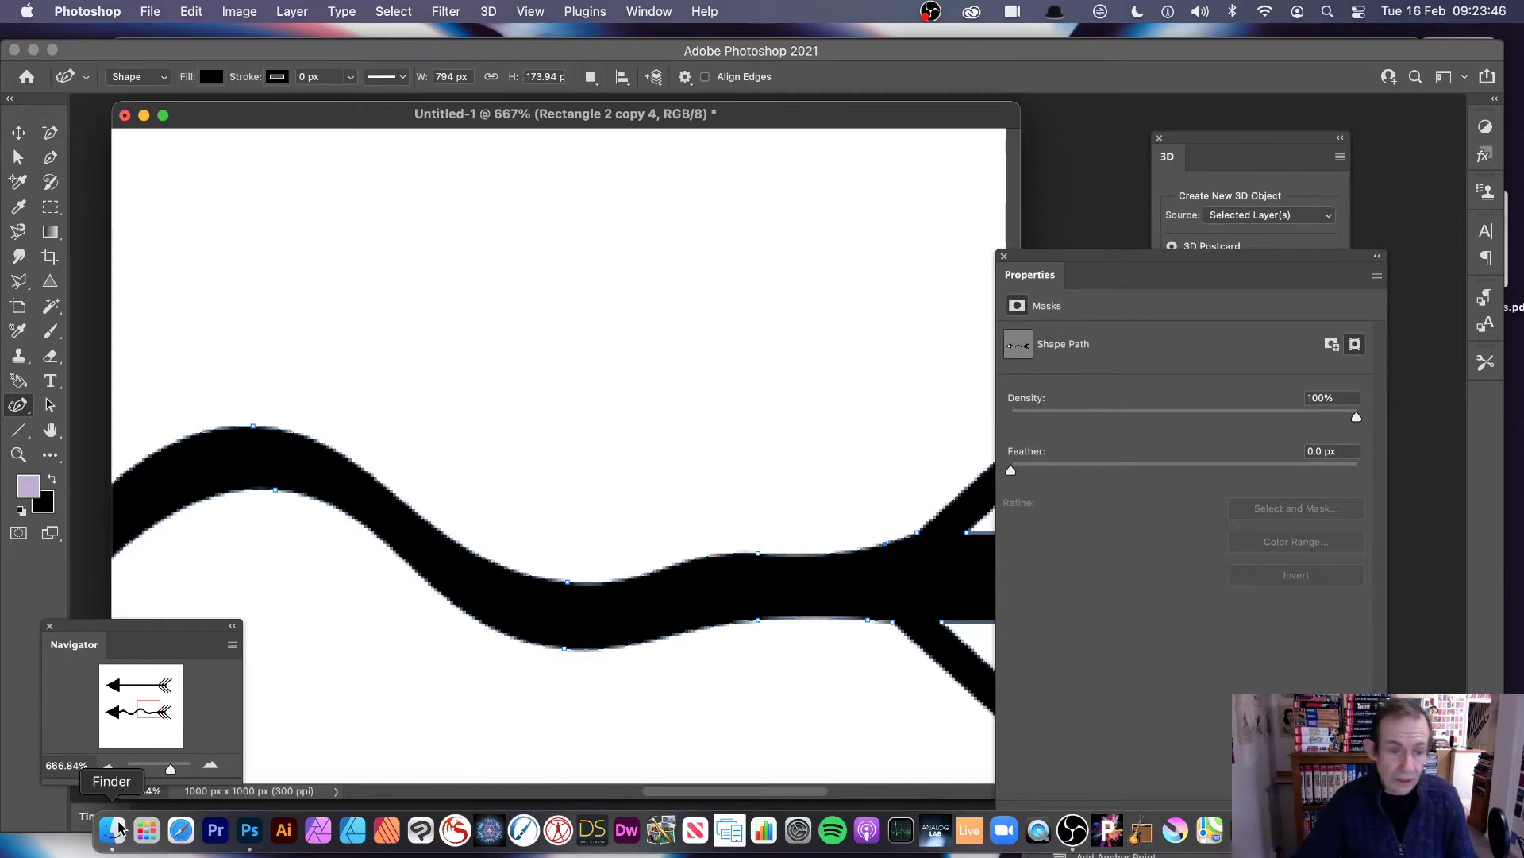
left_click_drag(170, 769, 159, 769)
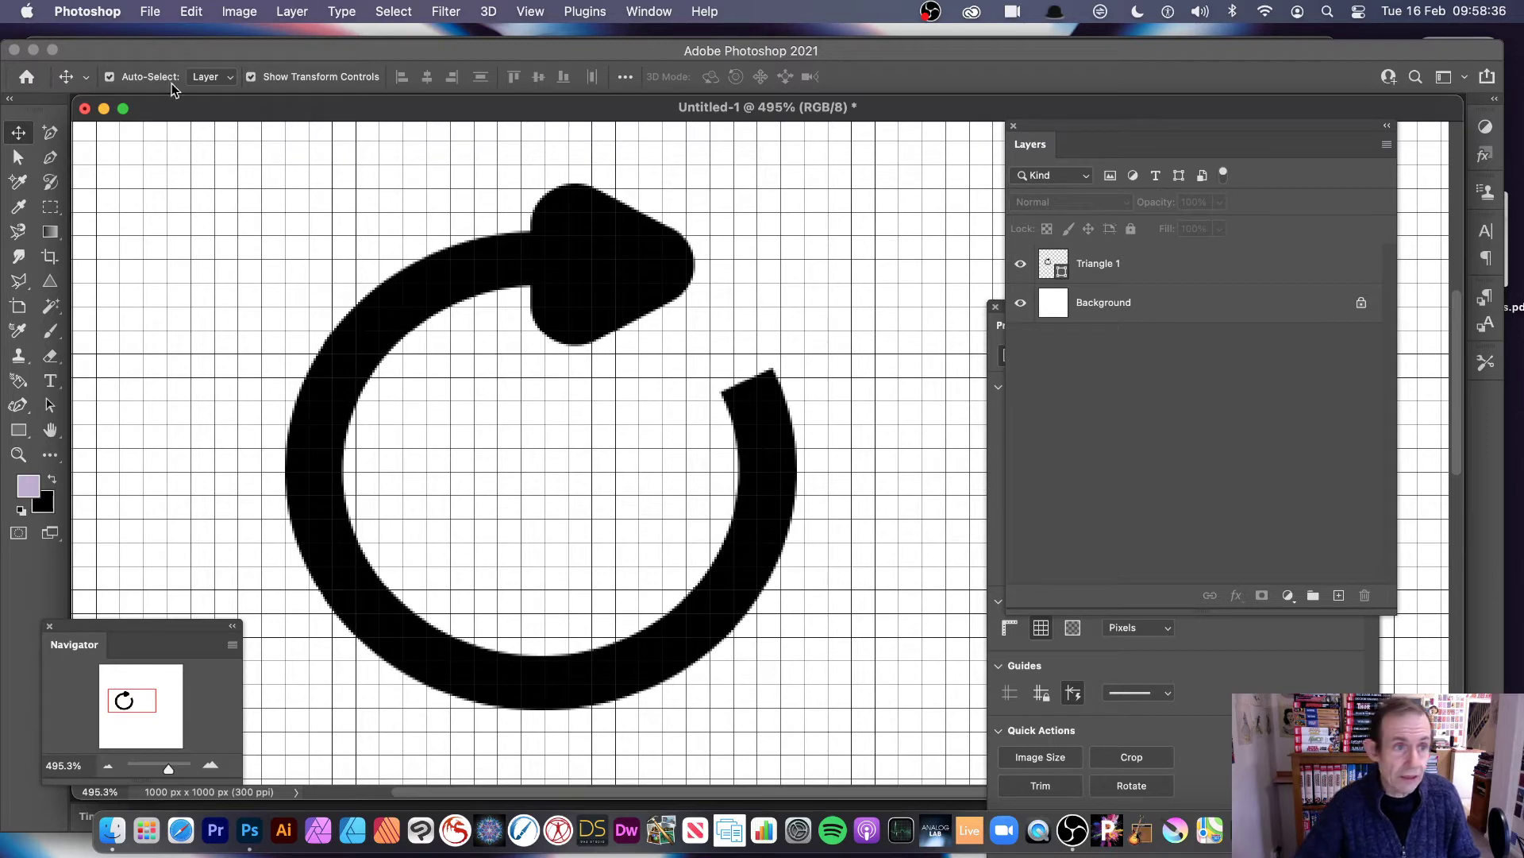
Delete the circular arrow's Triangle 1 layer and check the grid display setting
left_click(611, 273)
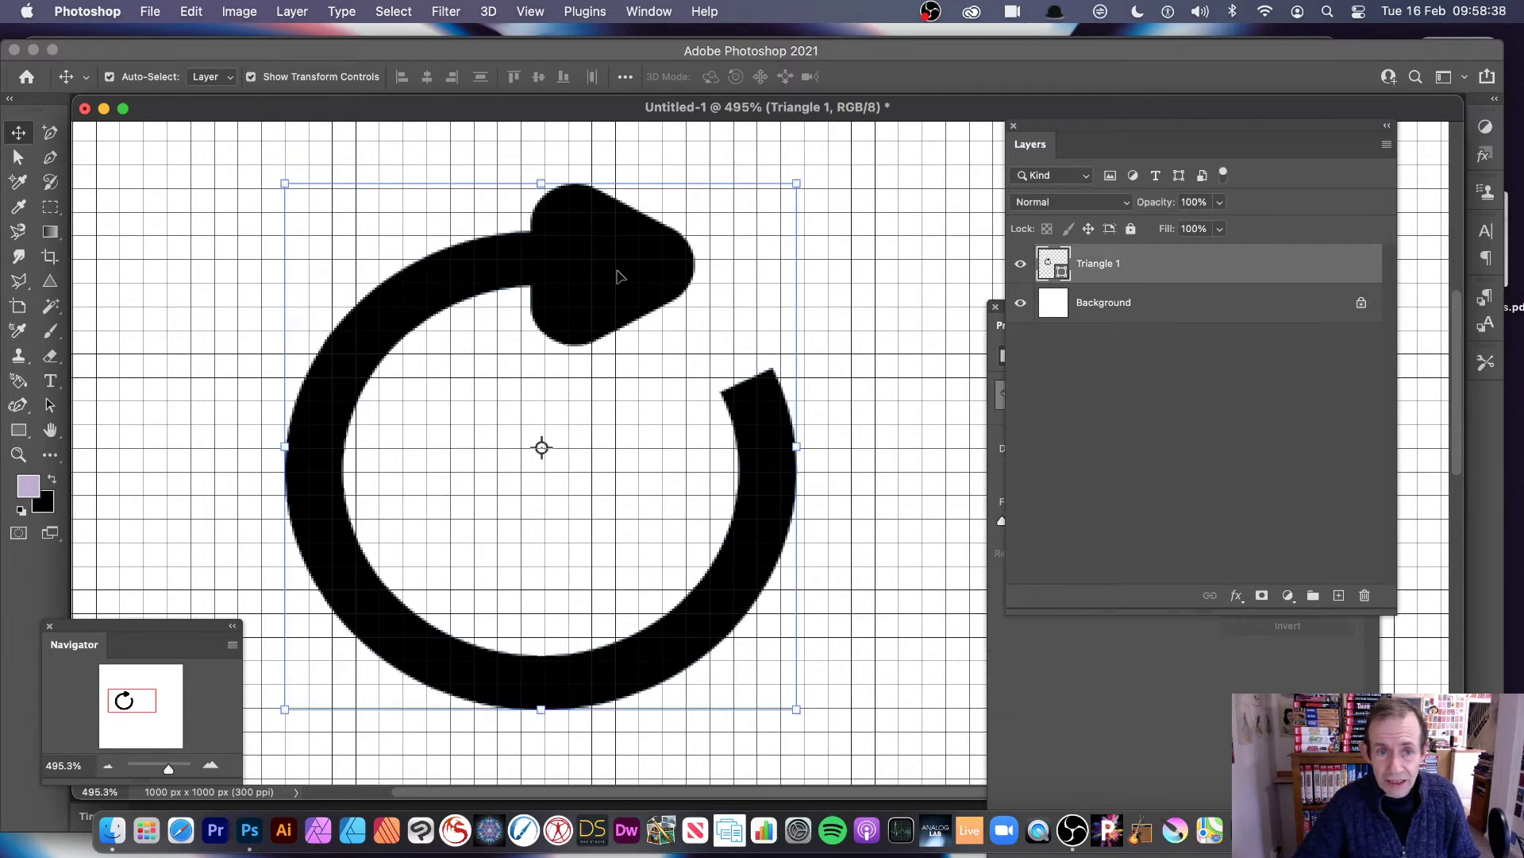
key("Delete")
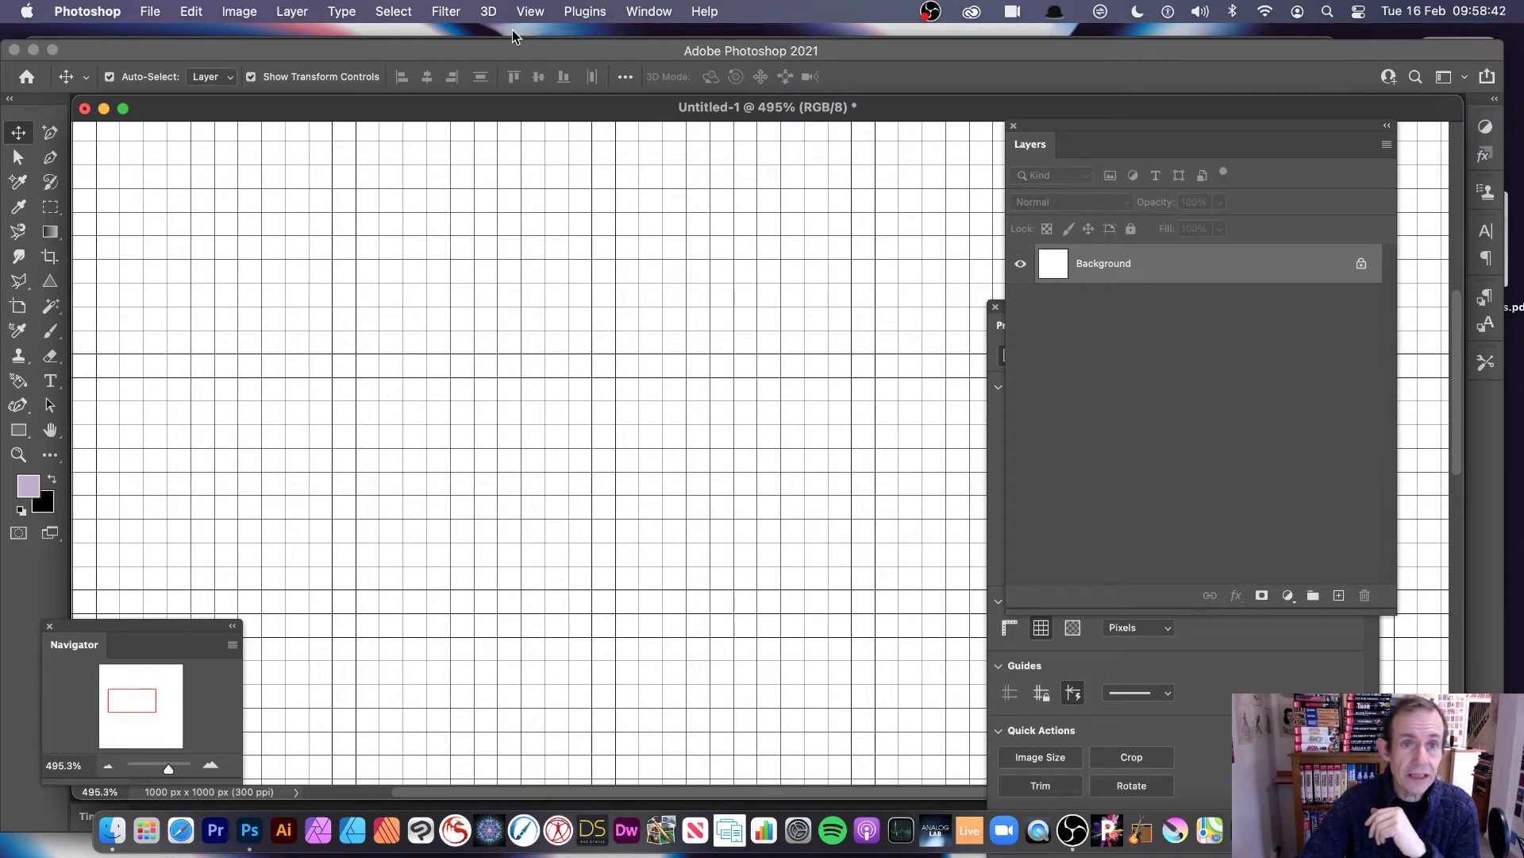
left_click(528, 11)
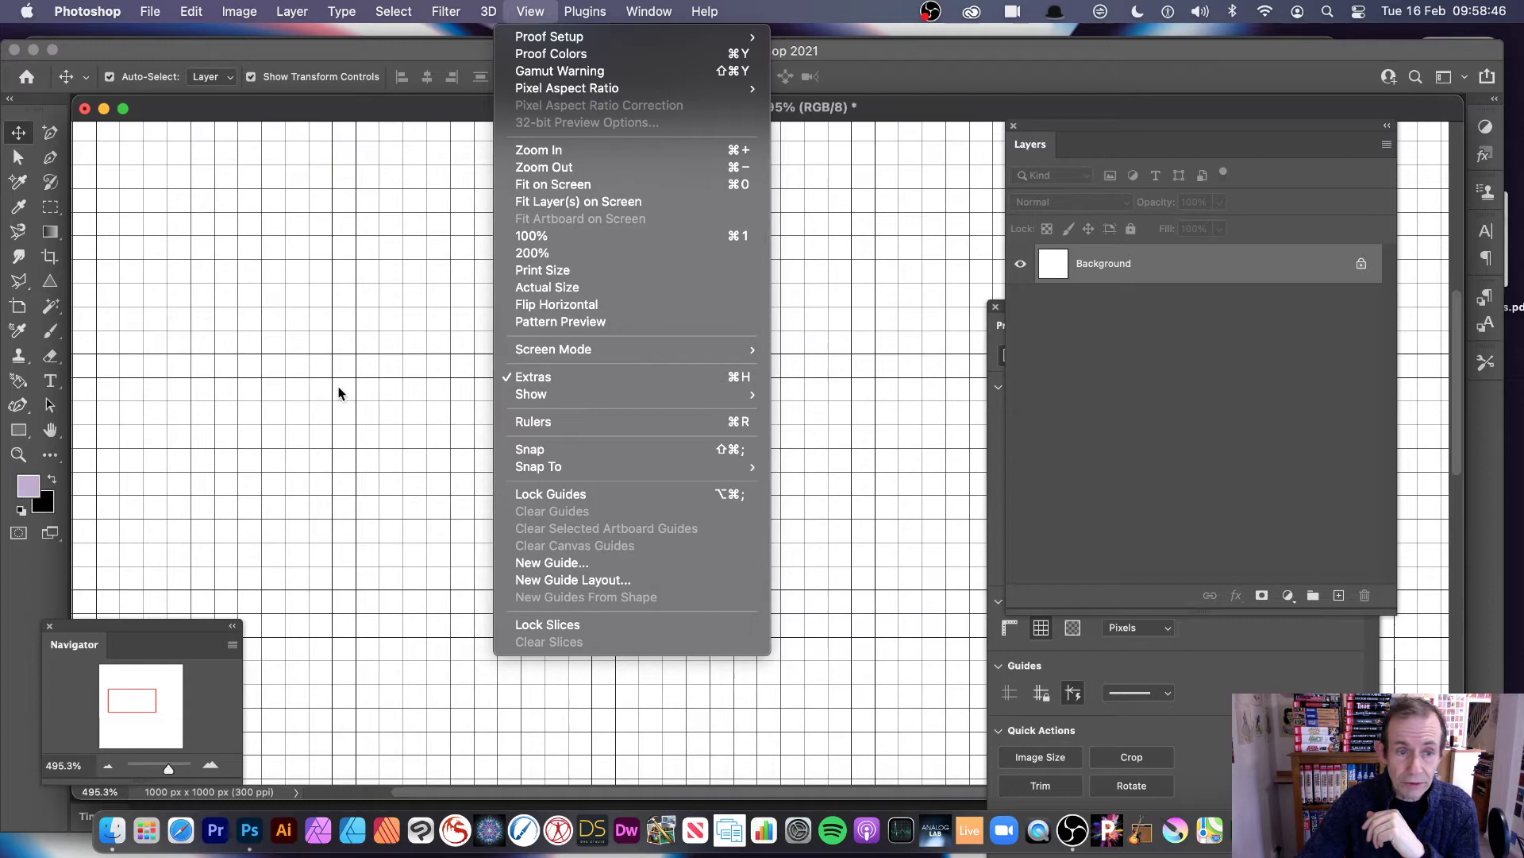
left_click(341, 396)
left_click(119, 9)
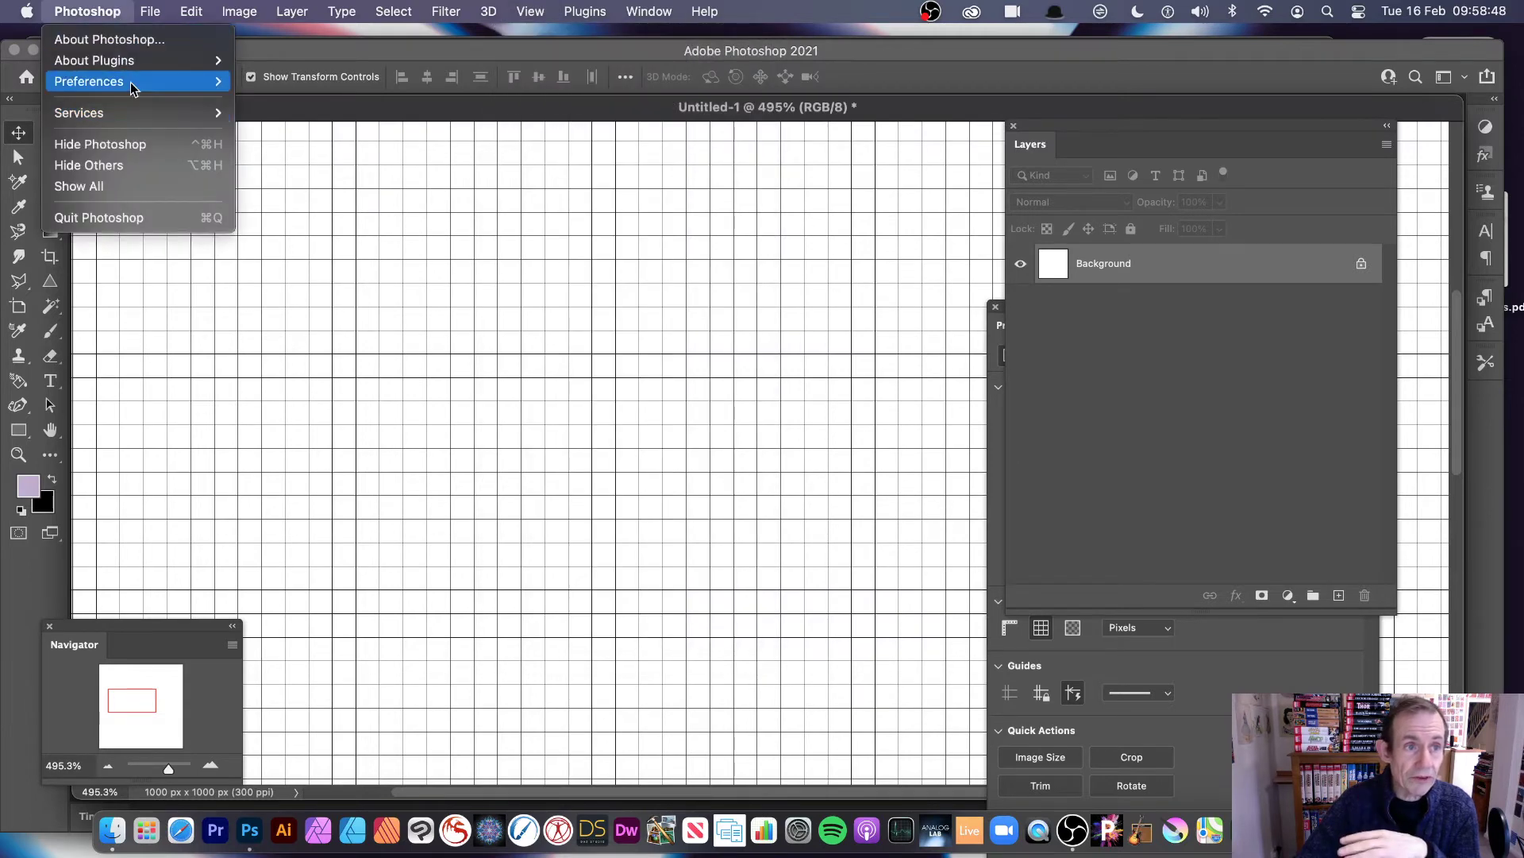
Draw a black circle as the Ellipse 1 layer and position it on the grid
mouse_move(133, 86)
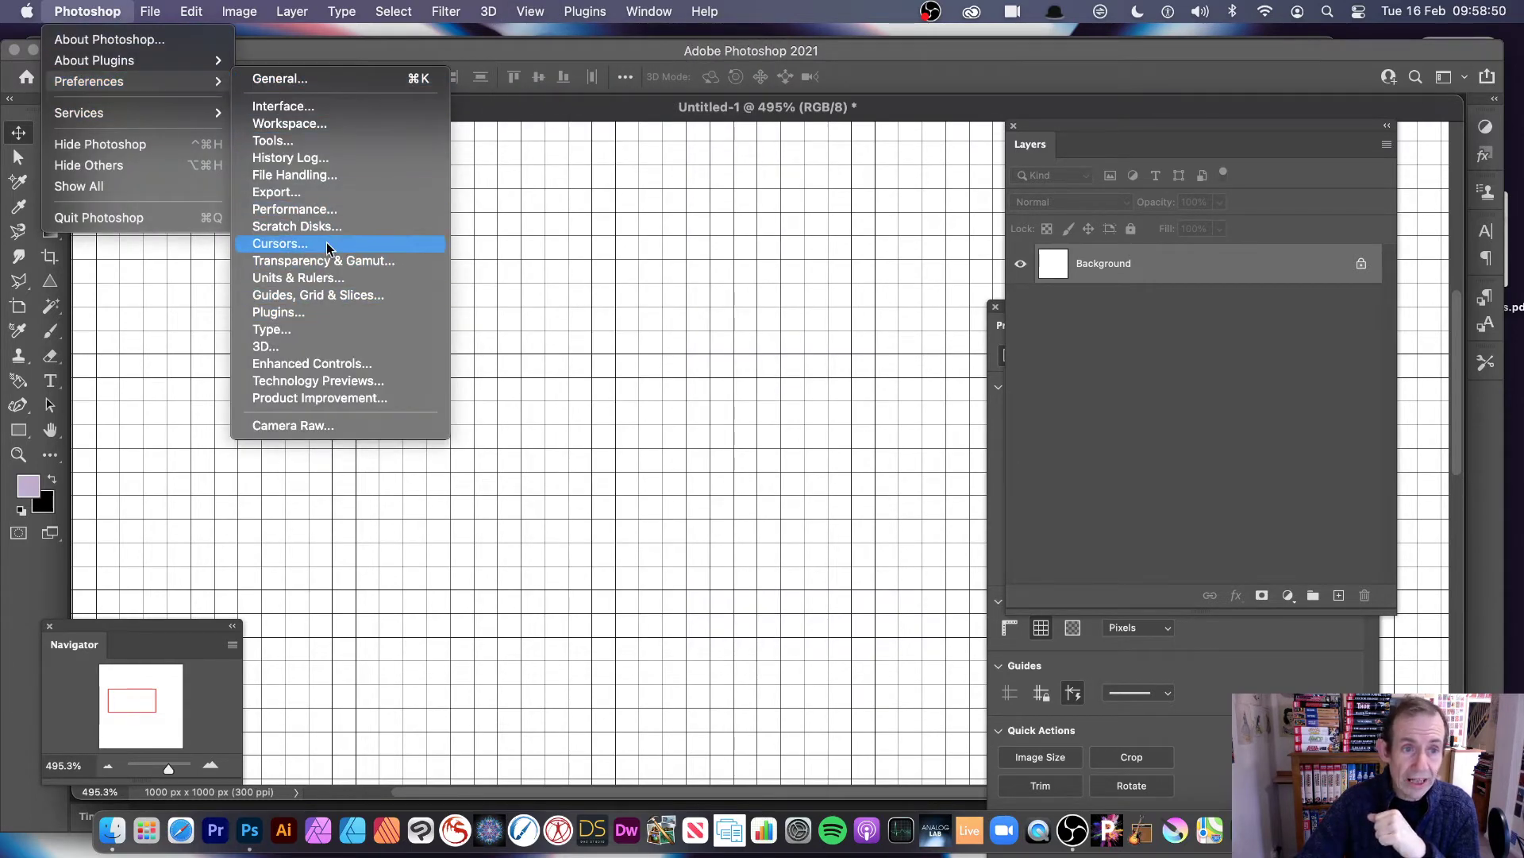
left_click(895, 395)
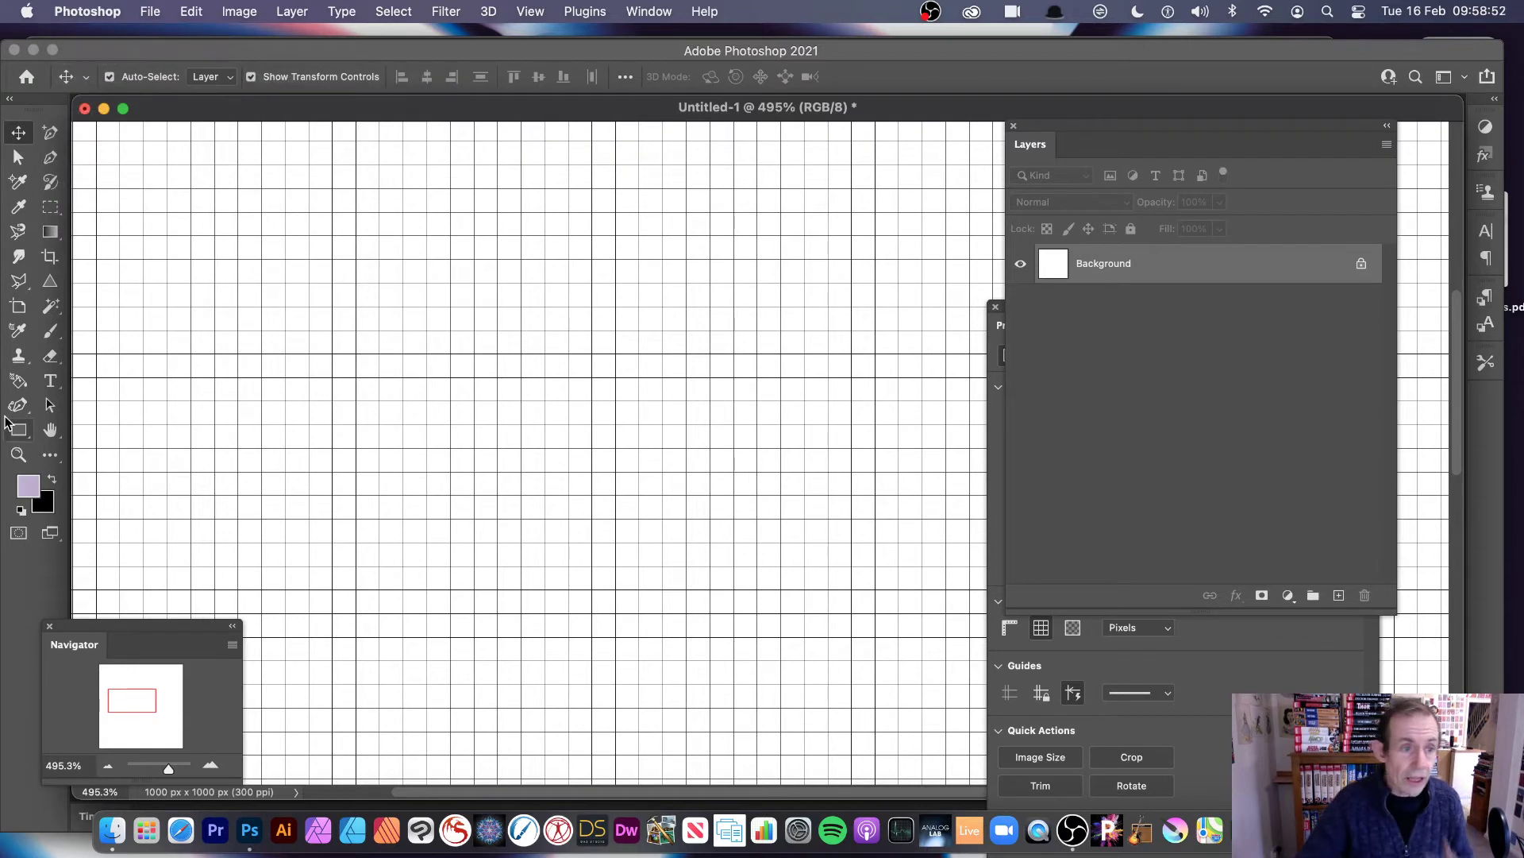
left_click_drag(19, 429, 128, 462)
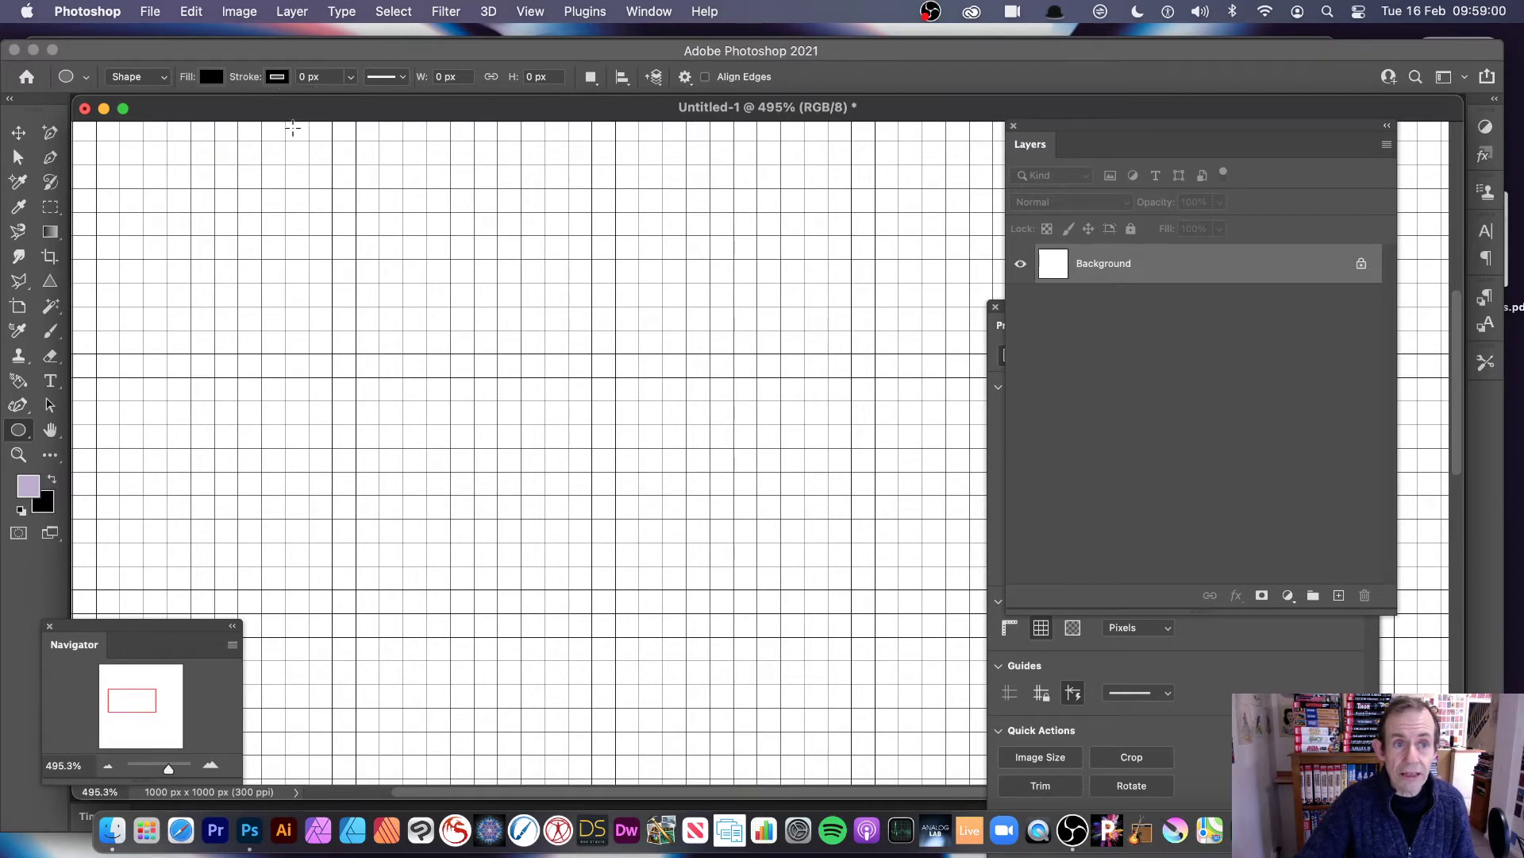
mouse_move(303, 195)
left_mouse_down()
mouse_move(683, 444)
mouse_move(762, 536)
left_mouse_up()
left_click(18, 132)
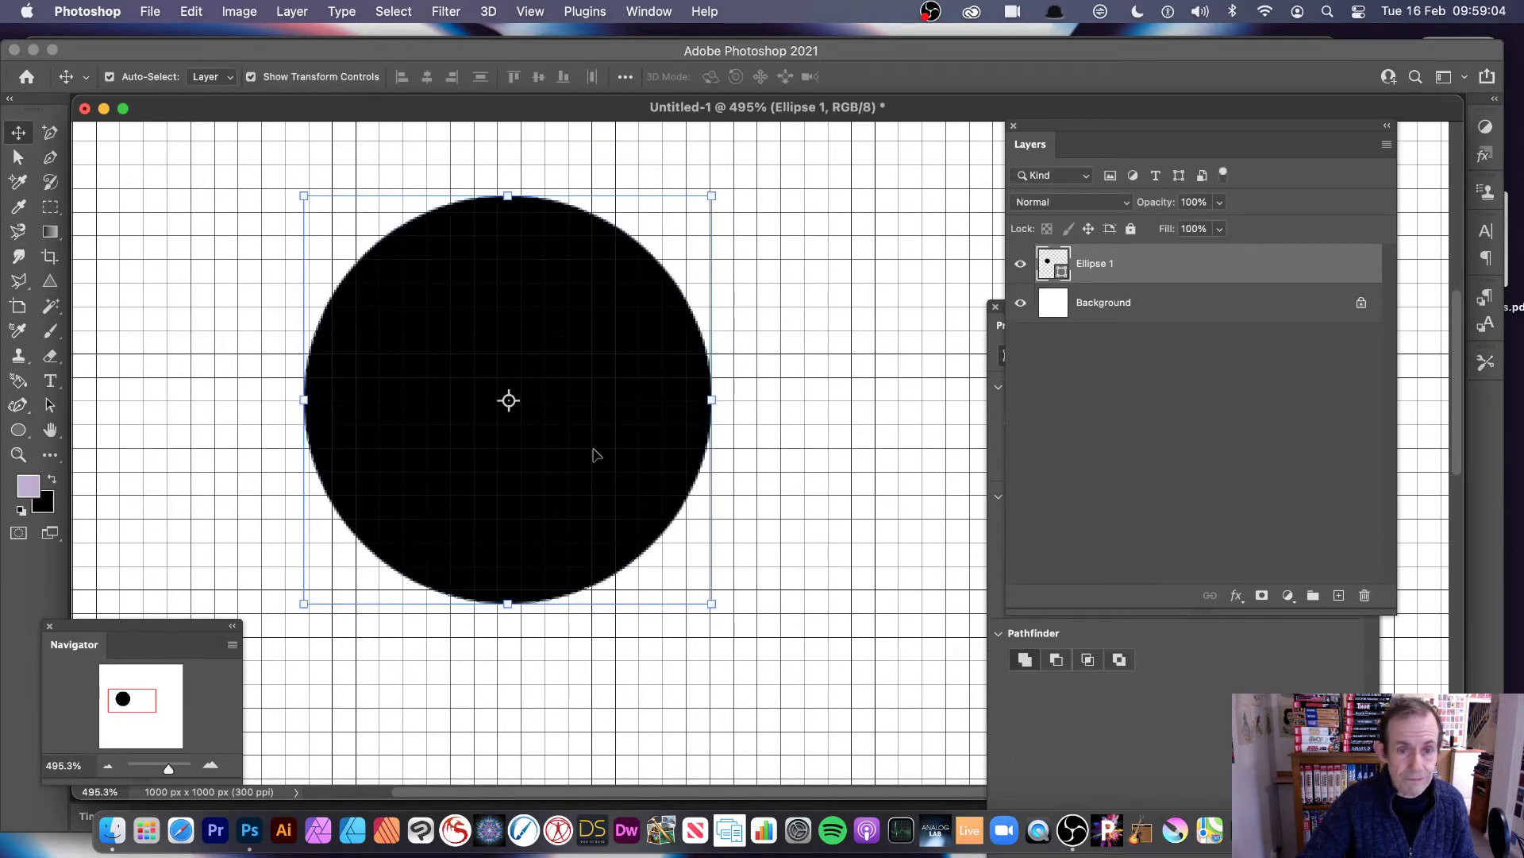
mouse_move(596, 453)
left_mouse_down()
mouse_move(632, 451)
mouse_move(597, 451)
left_mouse_up()
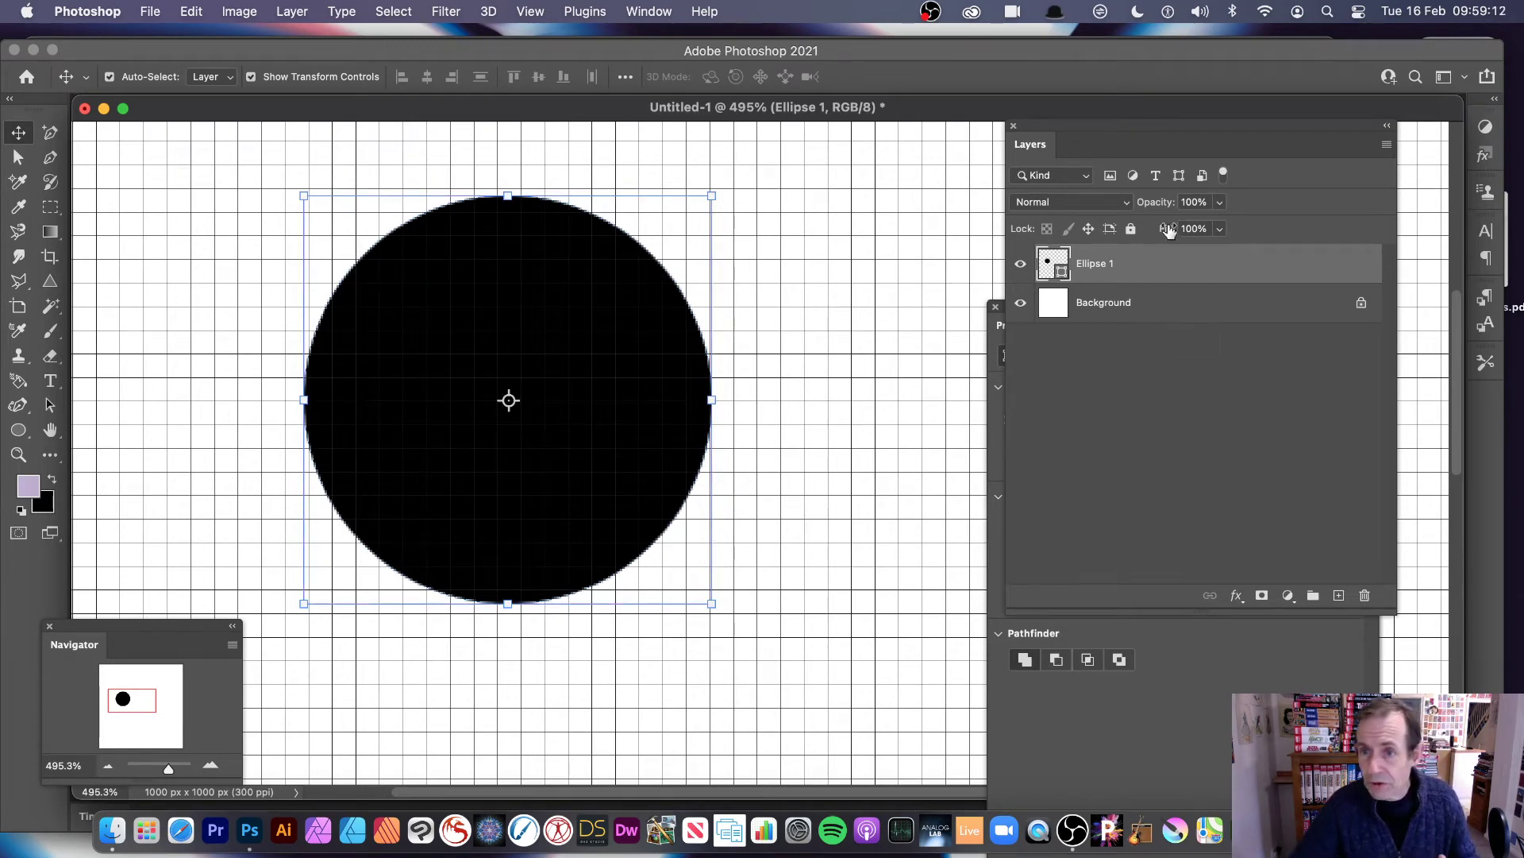
Temporarily fade Ellipse 1 to 24% opacity, nudge it into place, and reopen opacity
left_click(1220, 205)
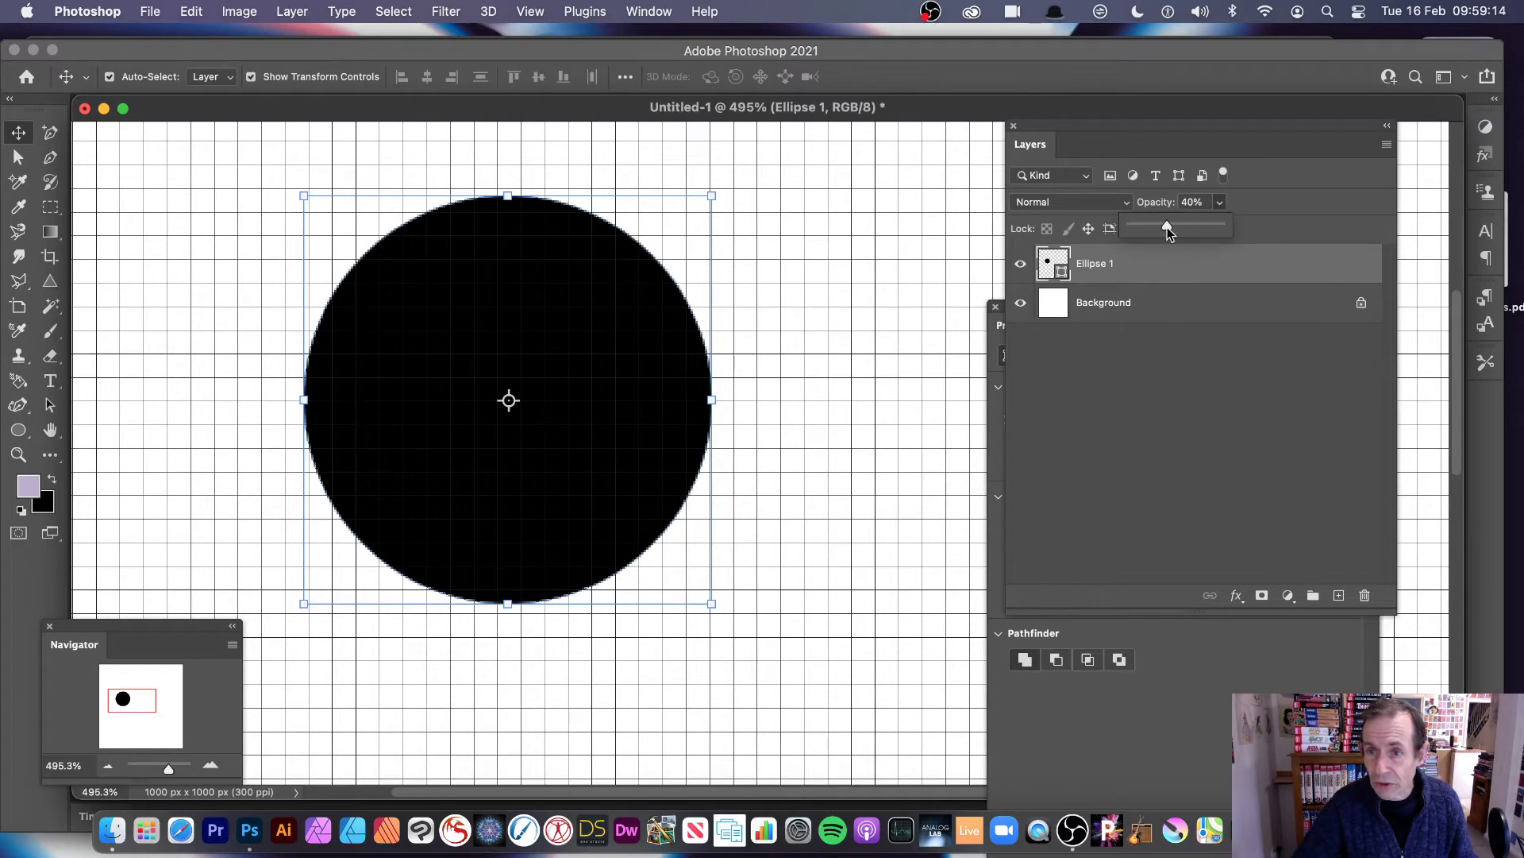
left_click_drag(1167, 228, 1153, 229)
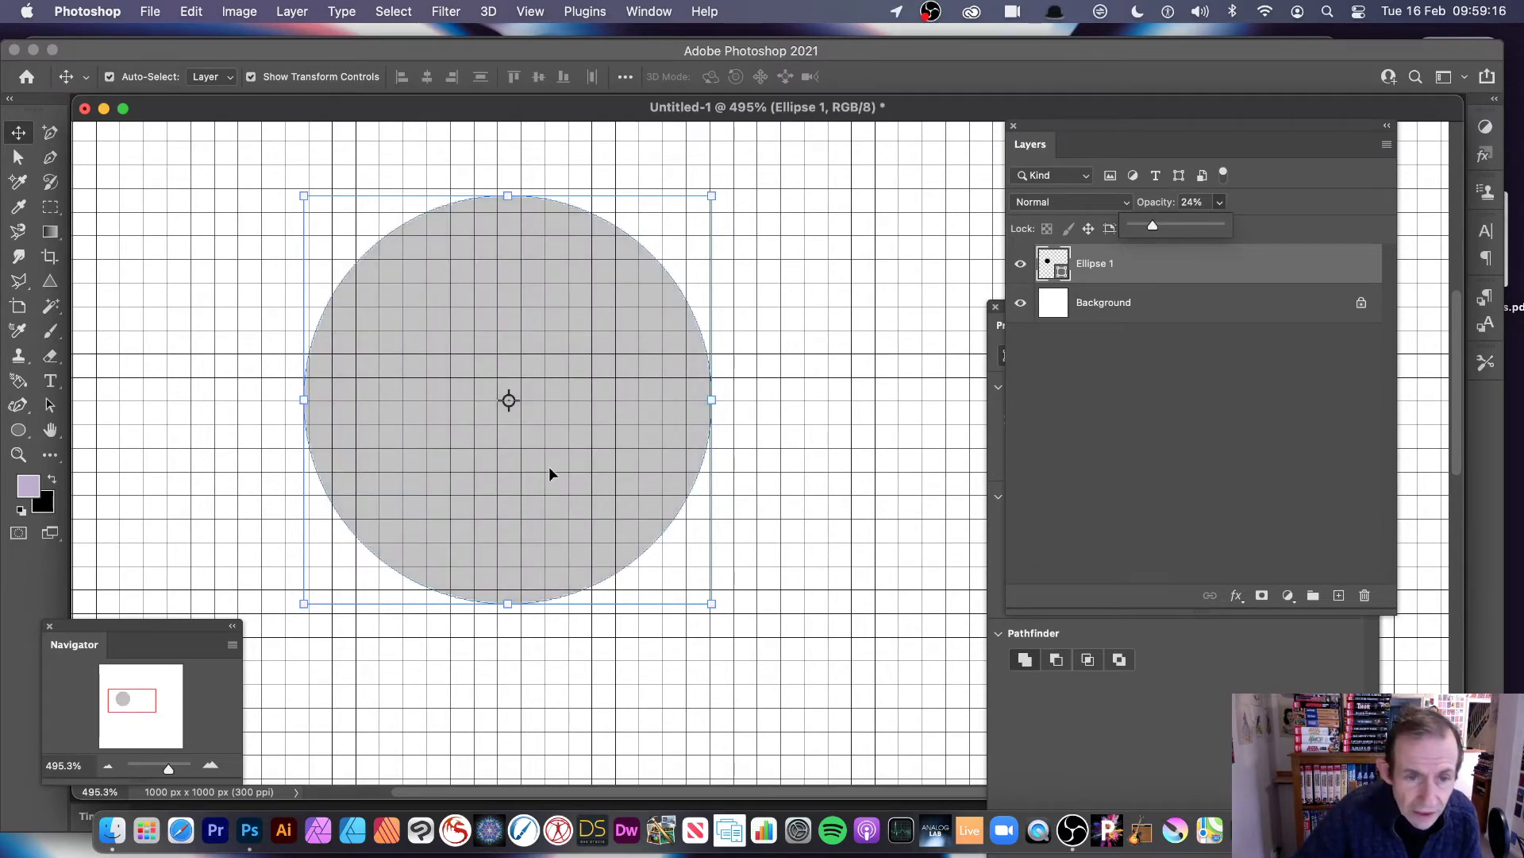
mouse_move(545, 449)
left_mouse_down()
mouse_move(521, 446)
mouse_move(534, 451)
left_mouse_up()
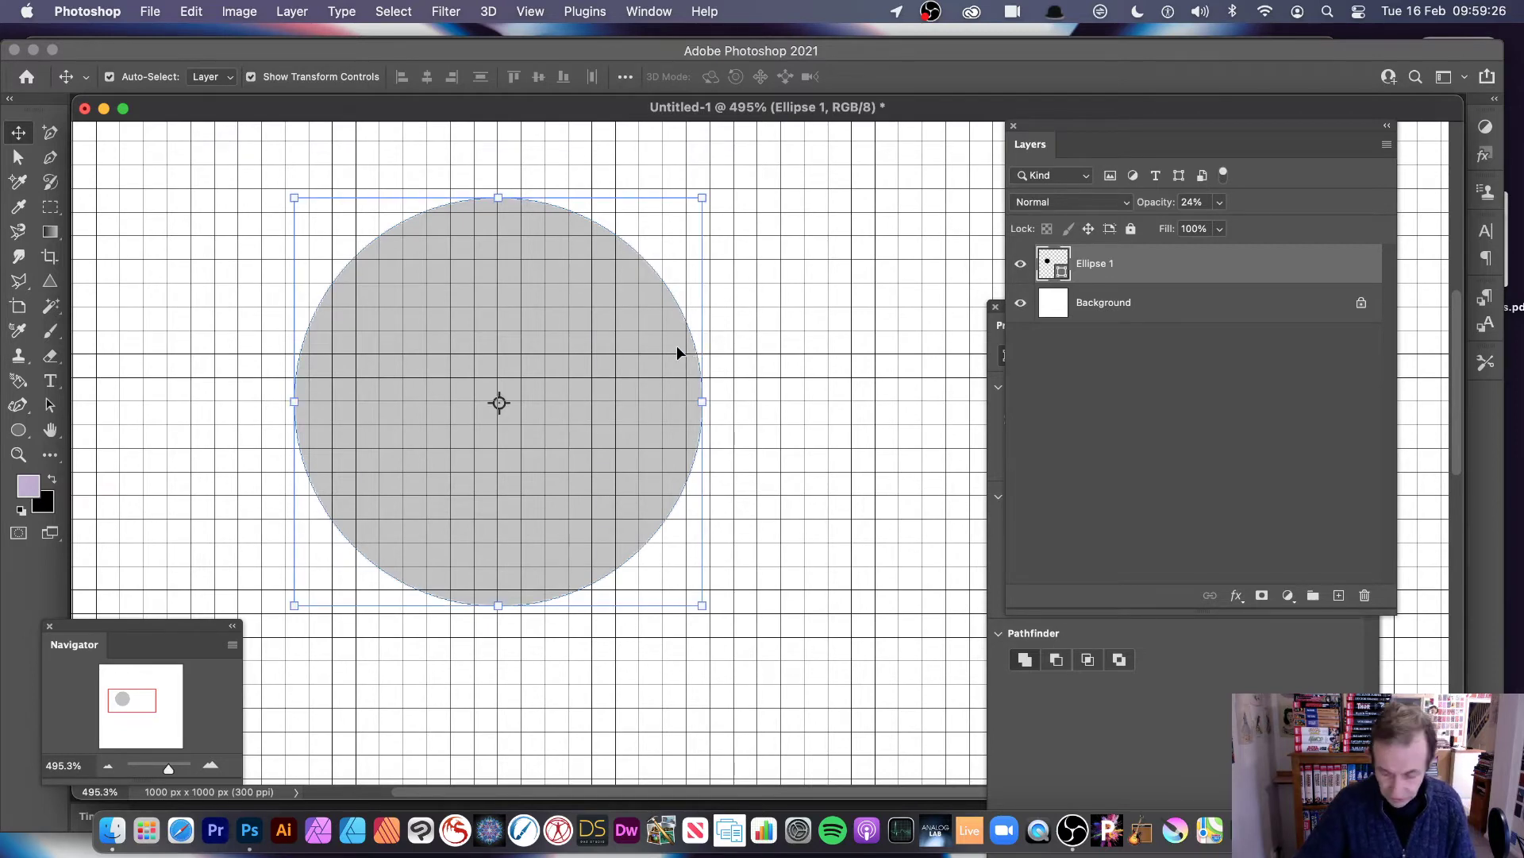
key("Left")
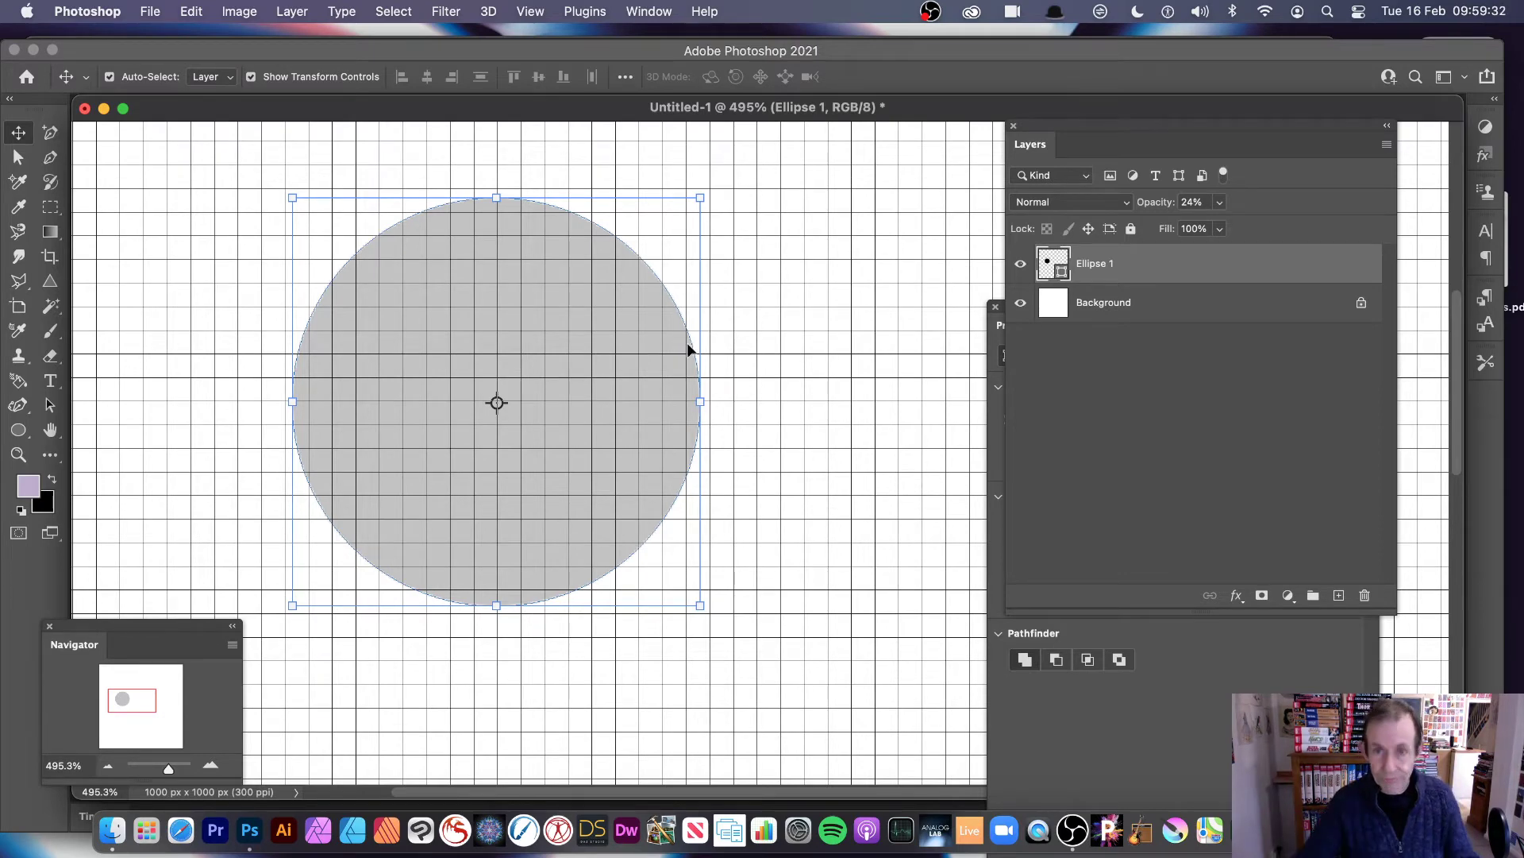
left_click(1220, 203)
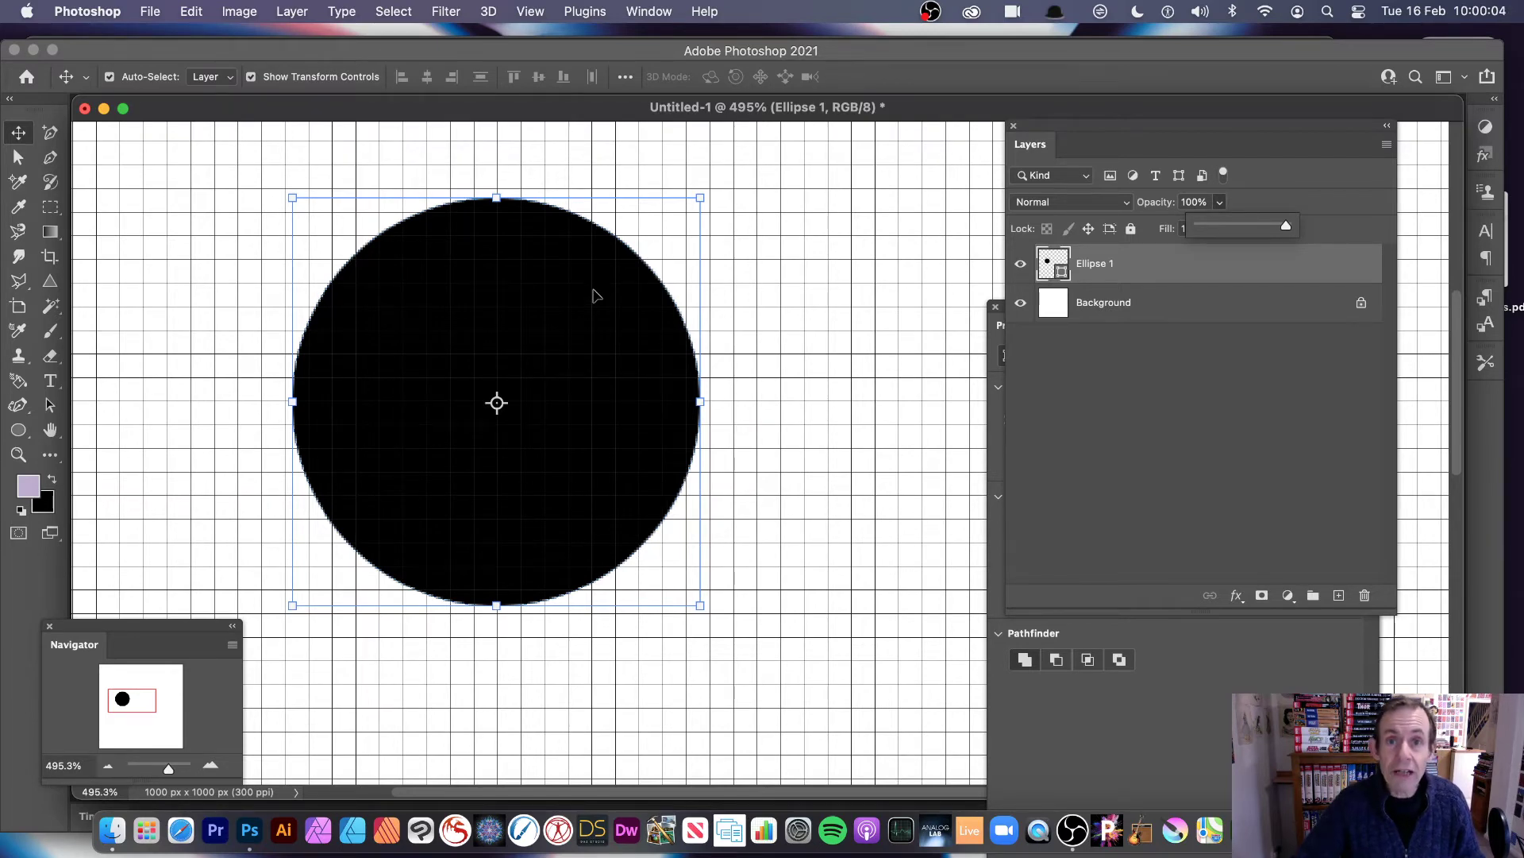
Duplicate the circle and scale the copy to 73.41% inside the original
left_click_drag(535, 313, 718, 454)
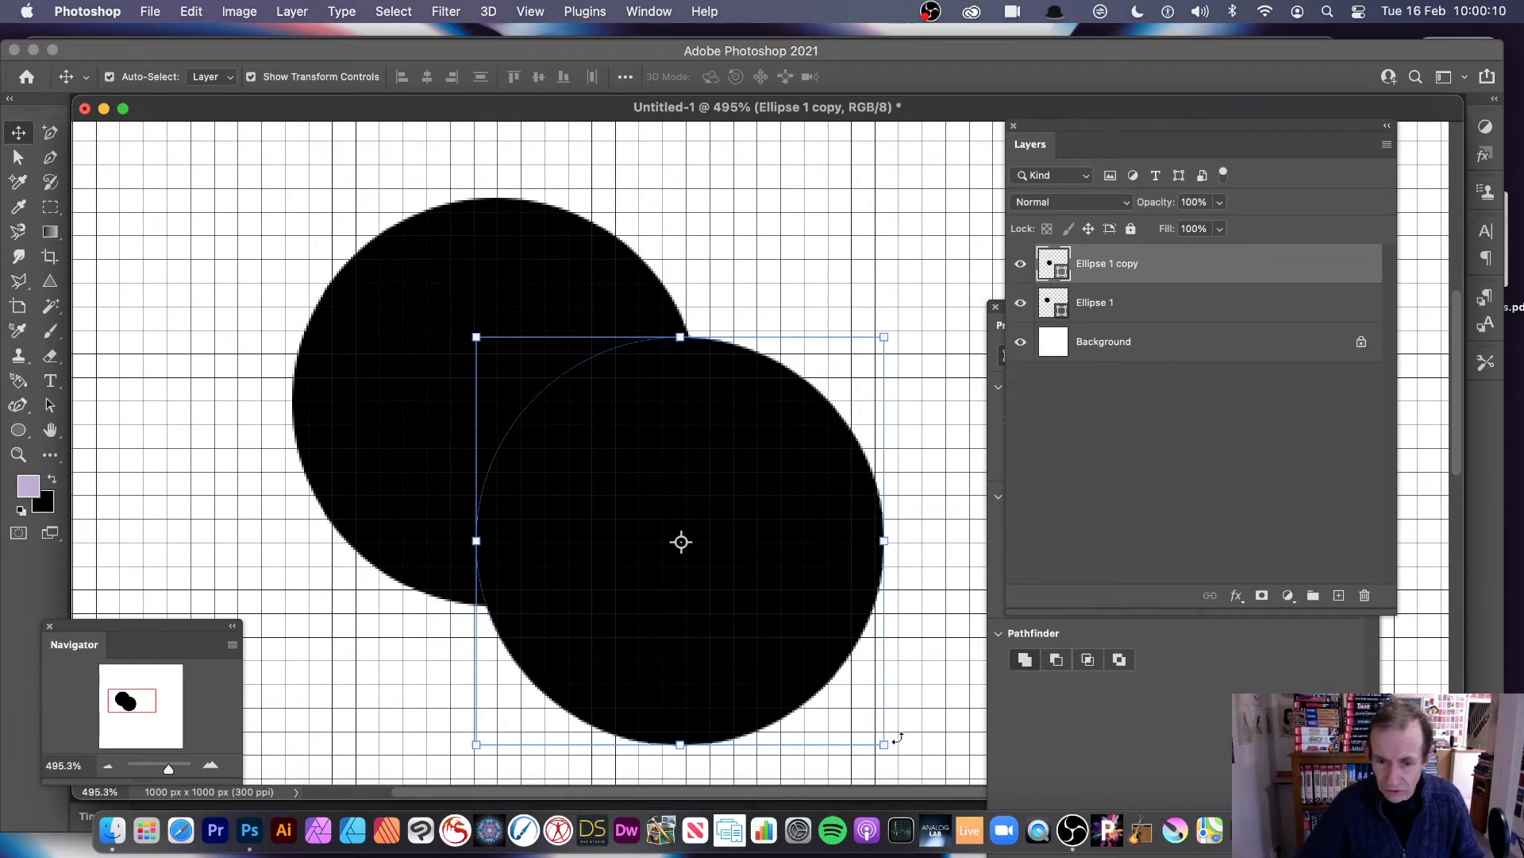
left_click_drag(887, 744, 762, 654)
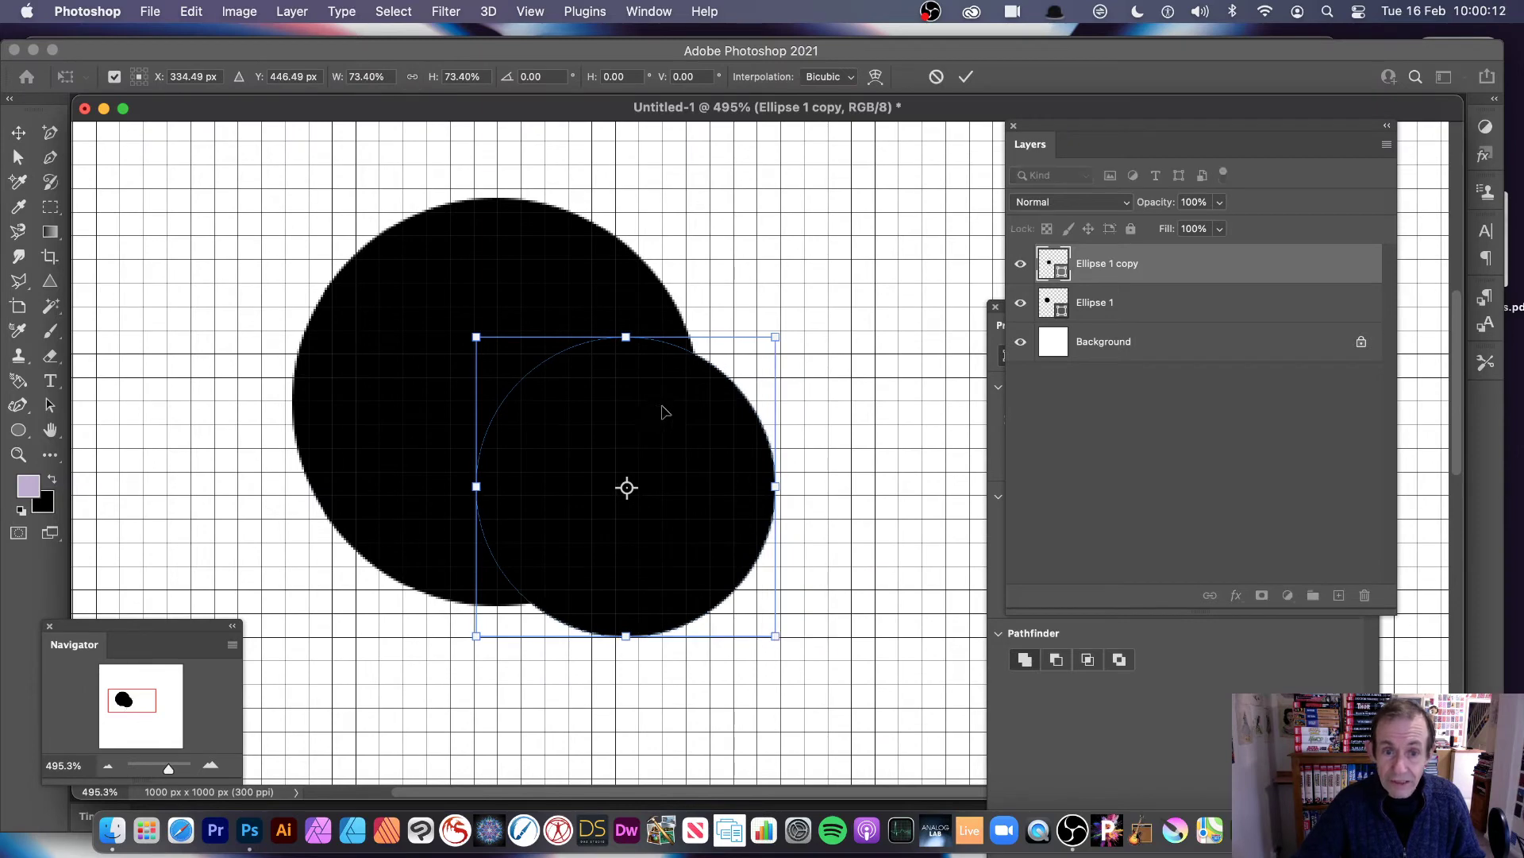
left_click_drag(659, 408, 532, 327)
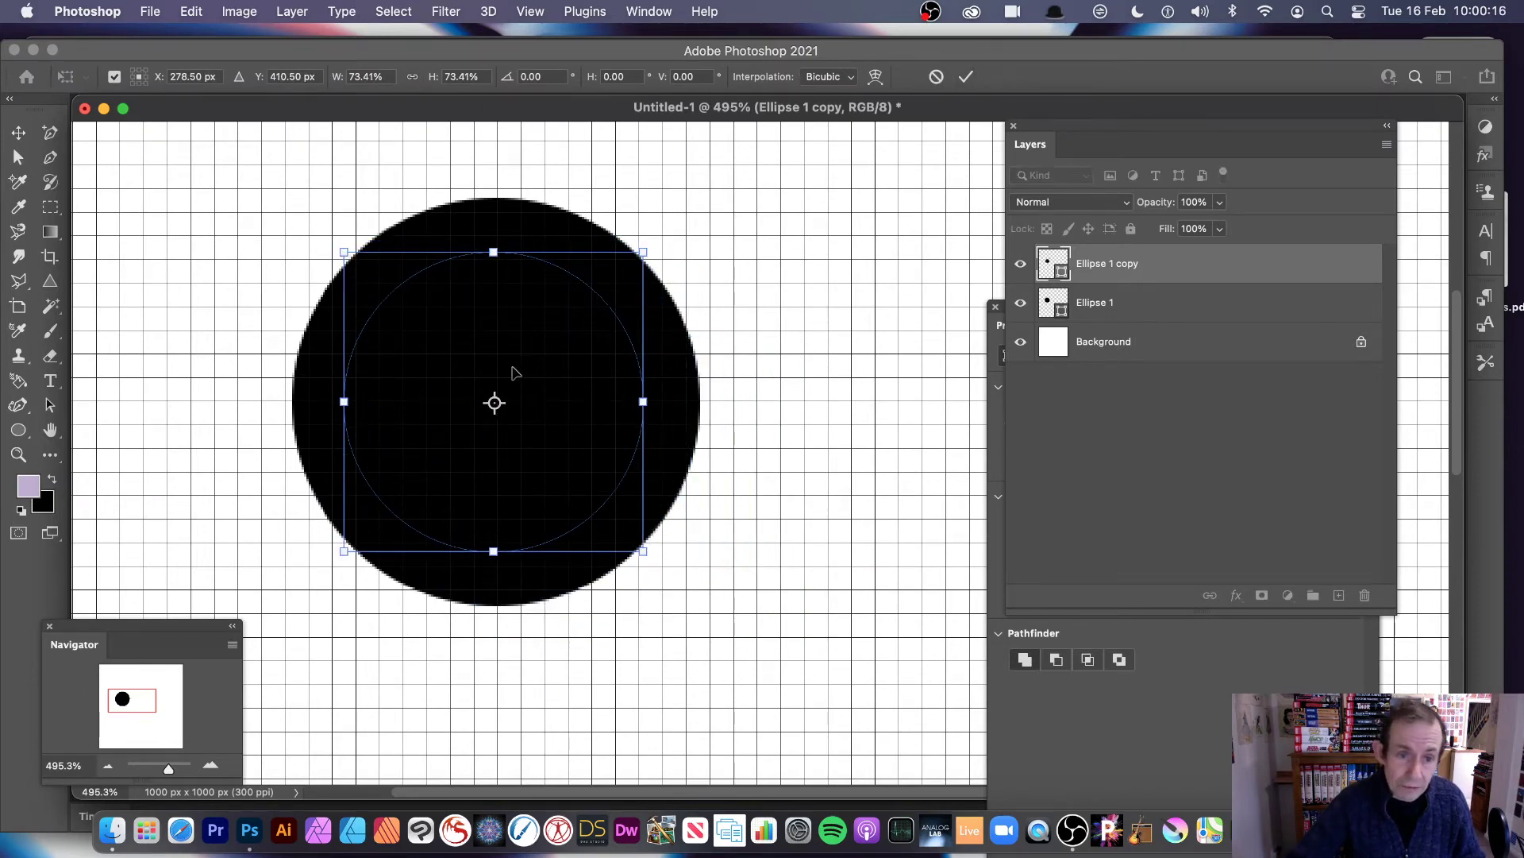
left_click(965, 77)
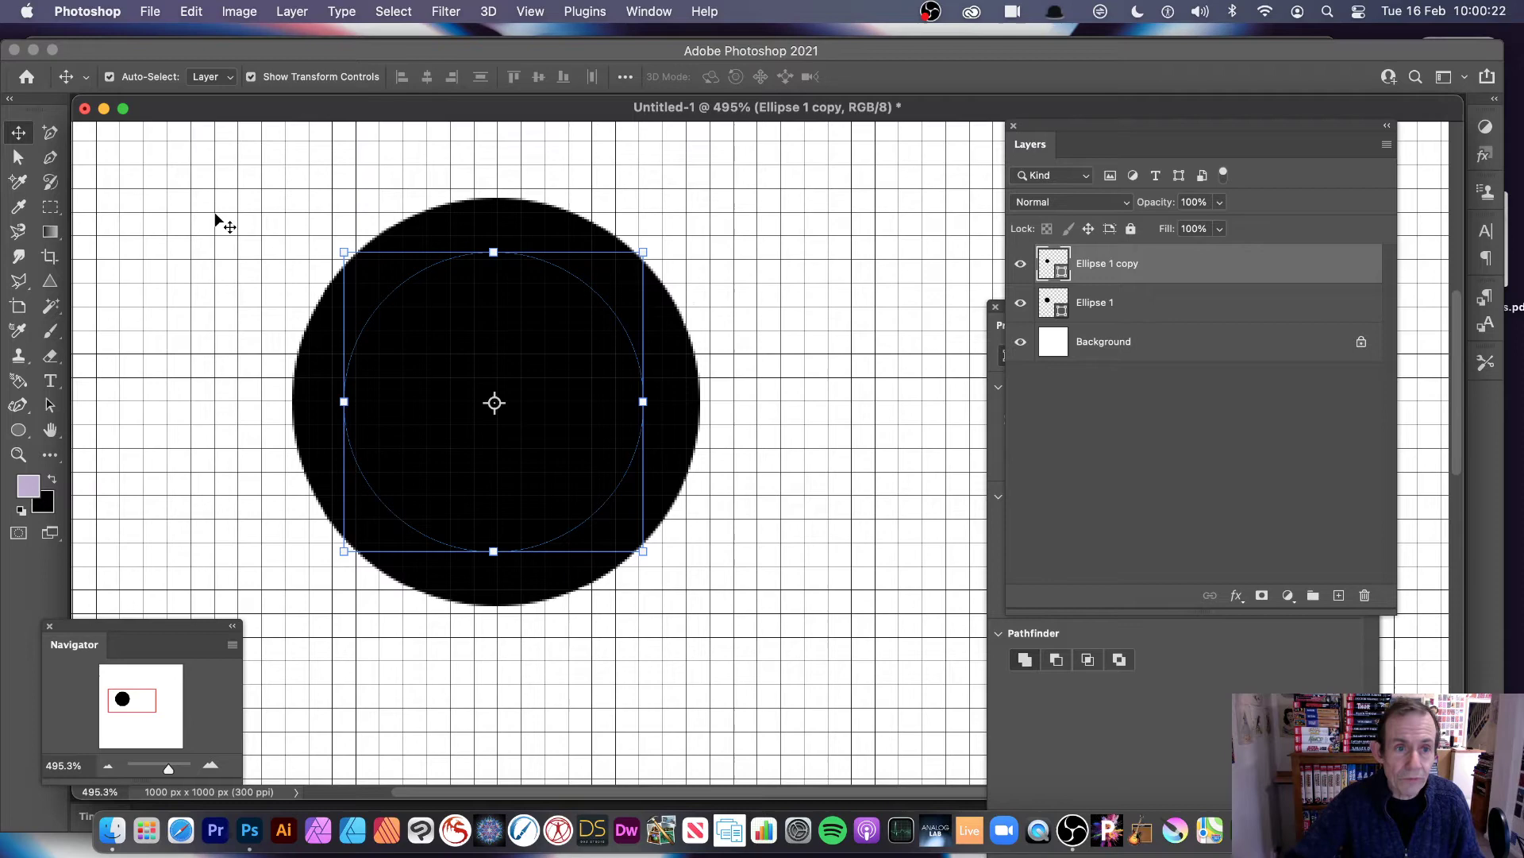
Centre-align both circles and subtract the smaller one to form a ring
left_click_drag(222, 221, 818, 677)
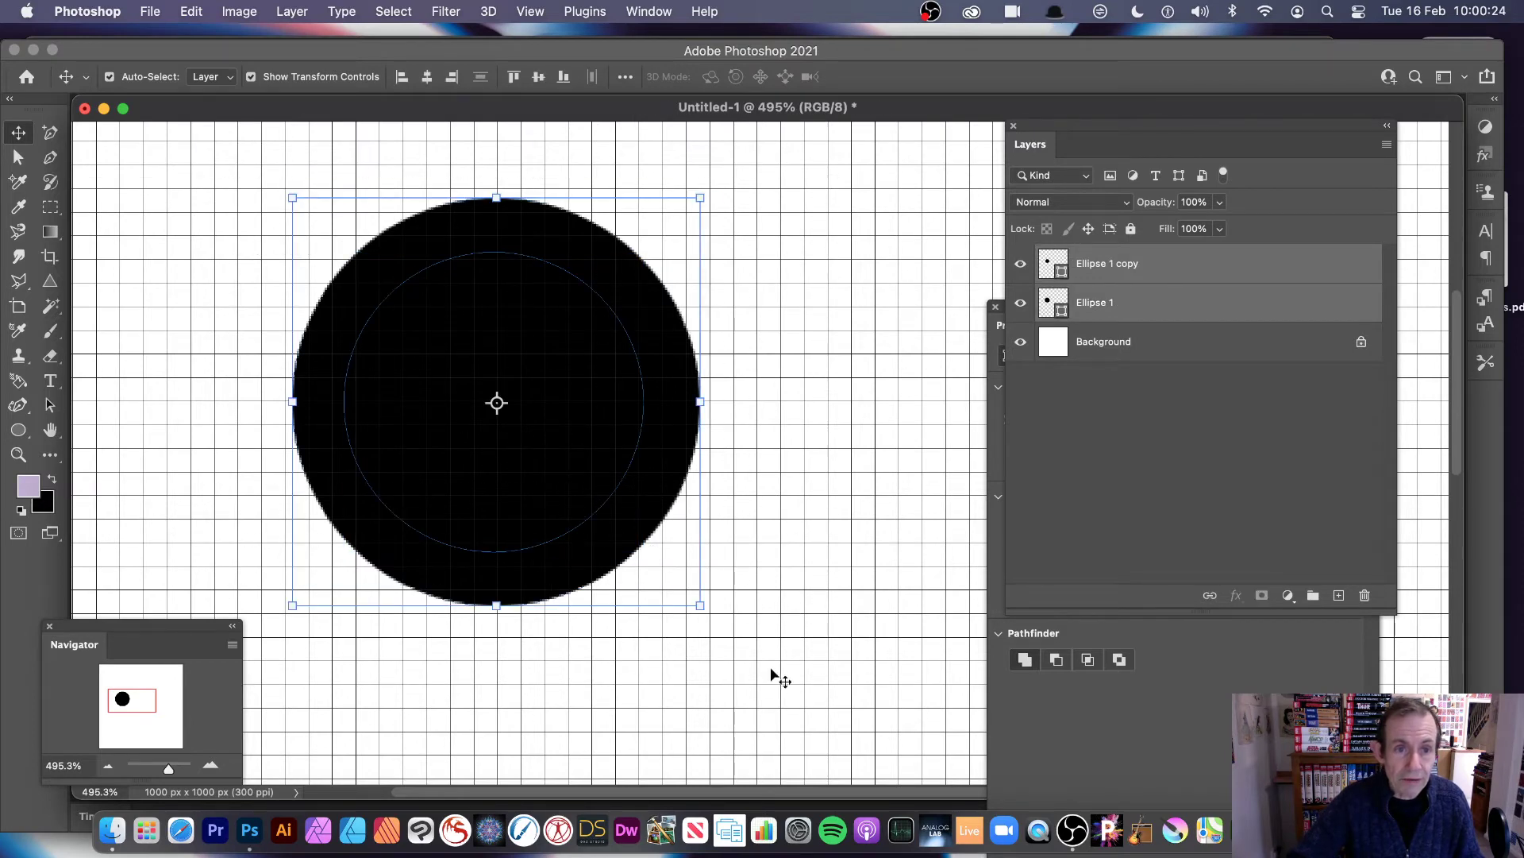
left_click(428, 79)
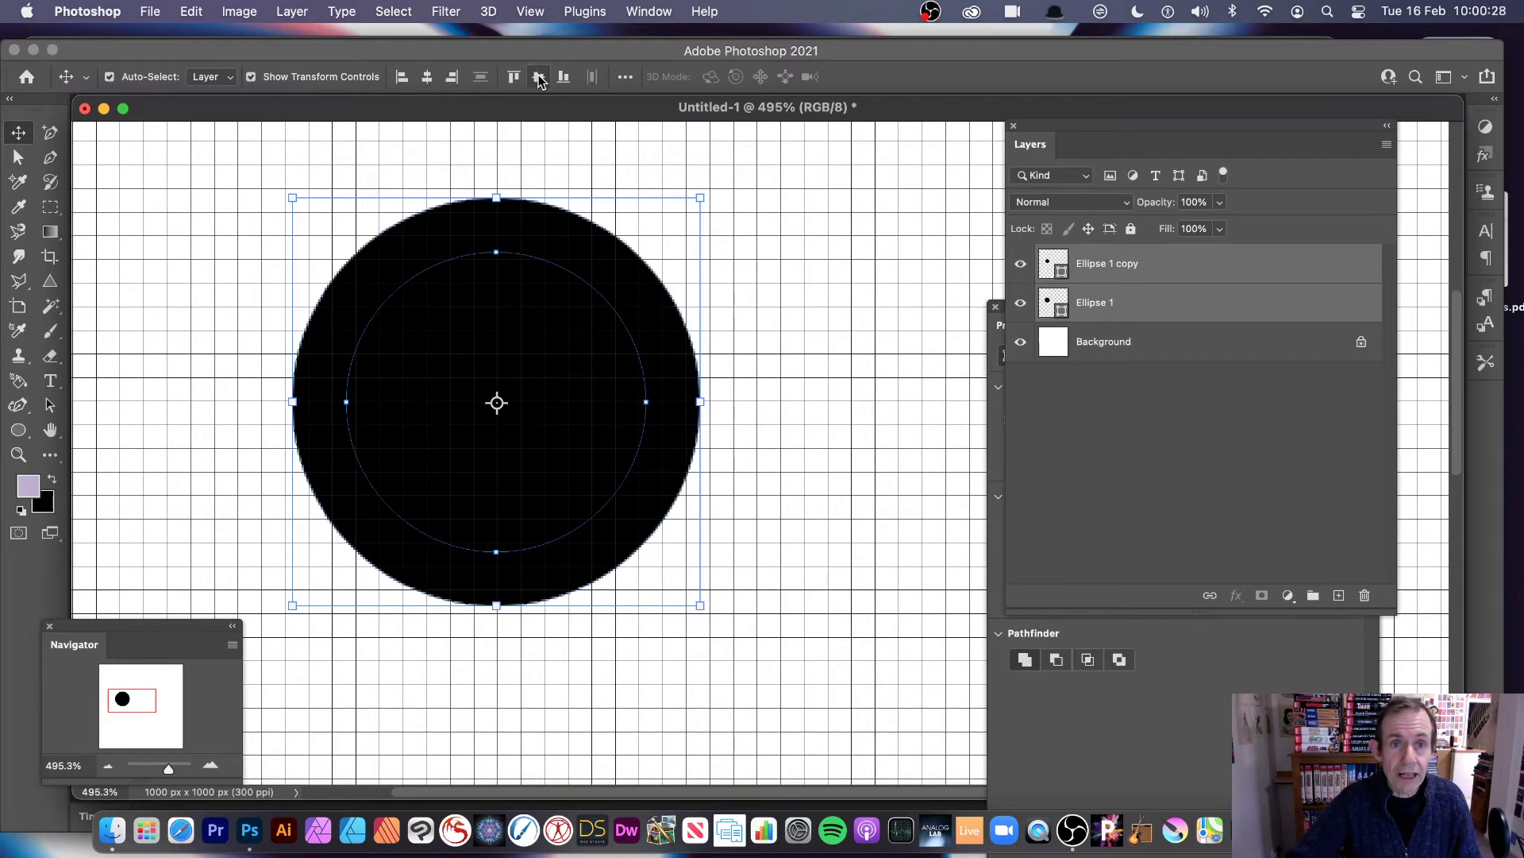
left_click(292, 11)
mouse_move(340, 533)
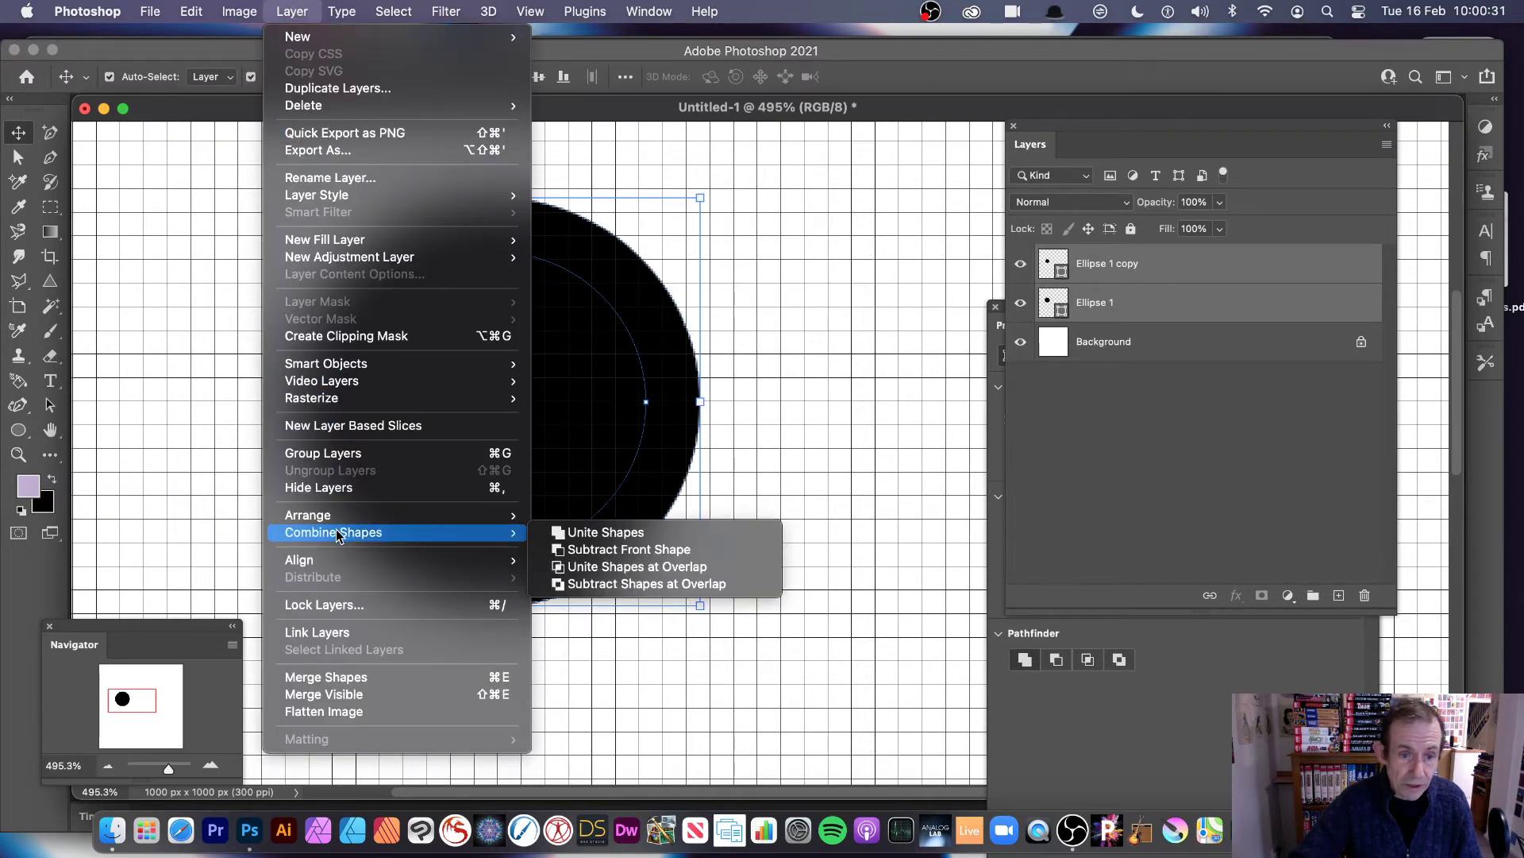
left_click(610, 551)
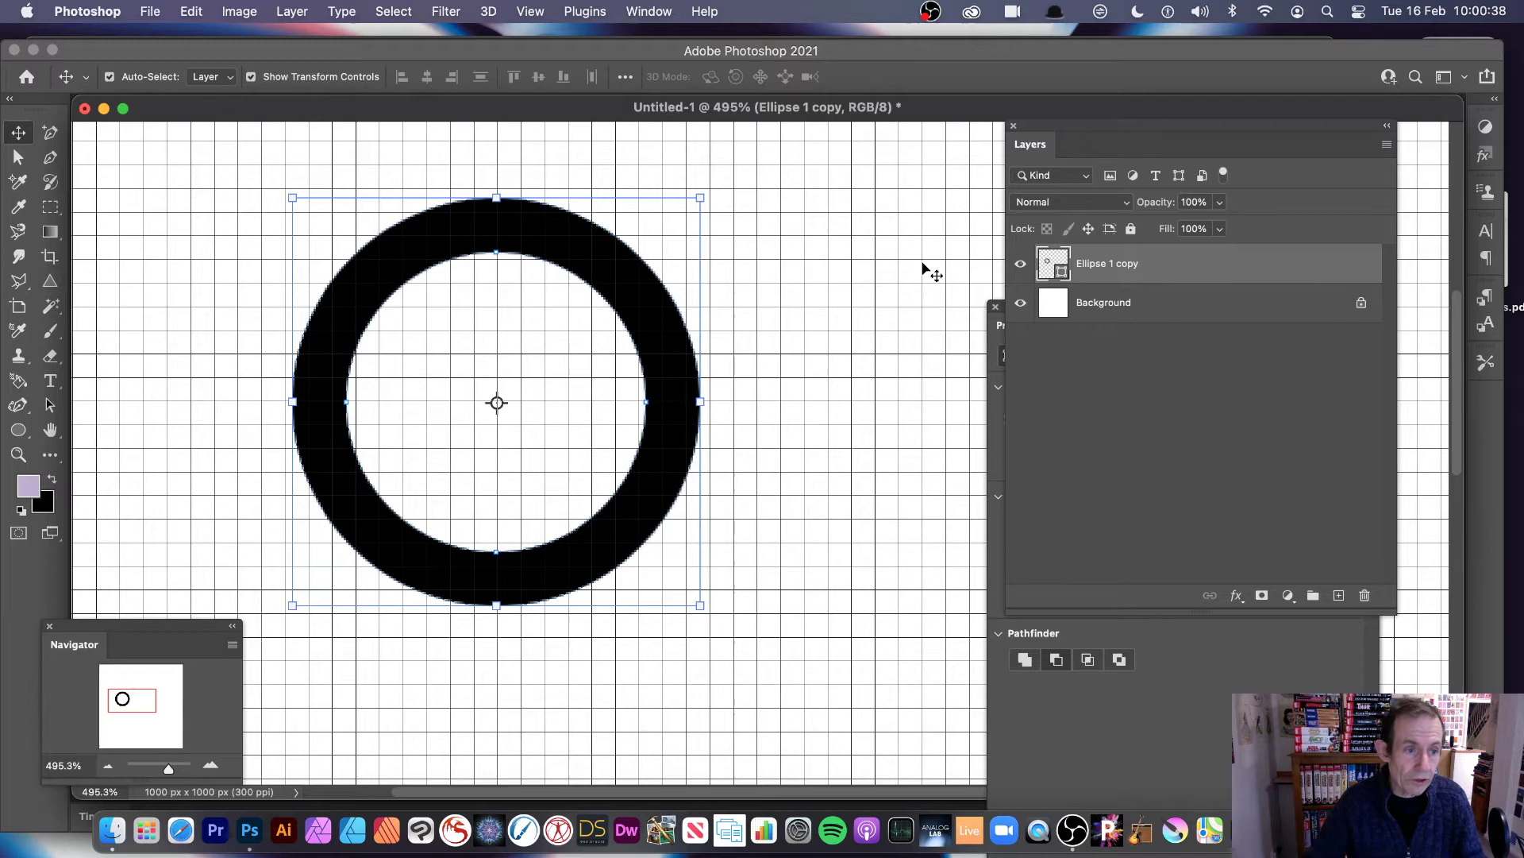
Draw a thin 4 × 96 px vertical Rectangle 1 bar from above the ring to its centre
left_click(19, 430)
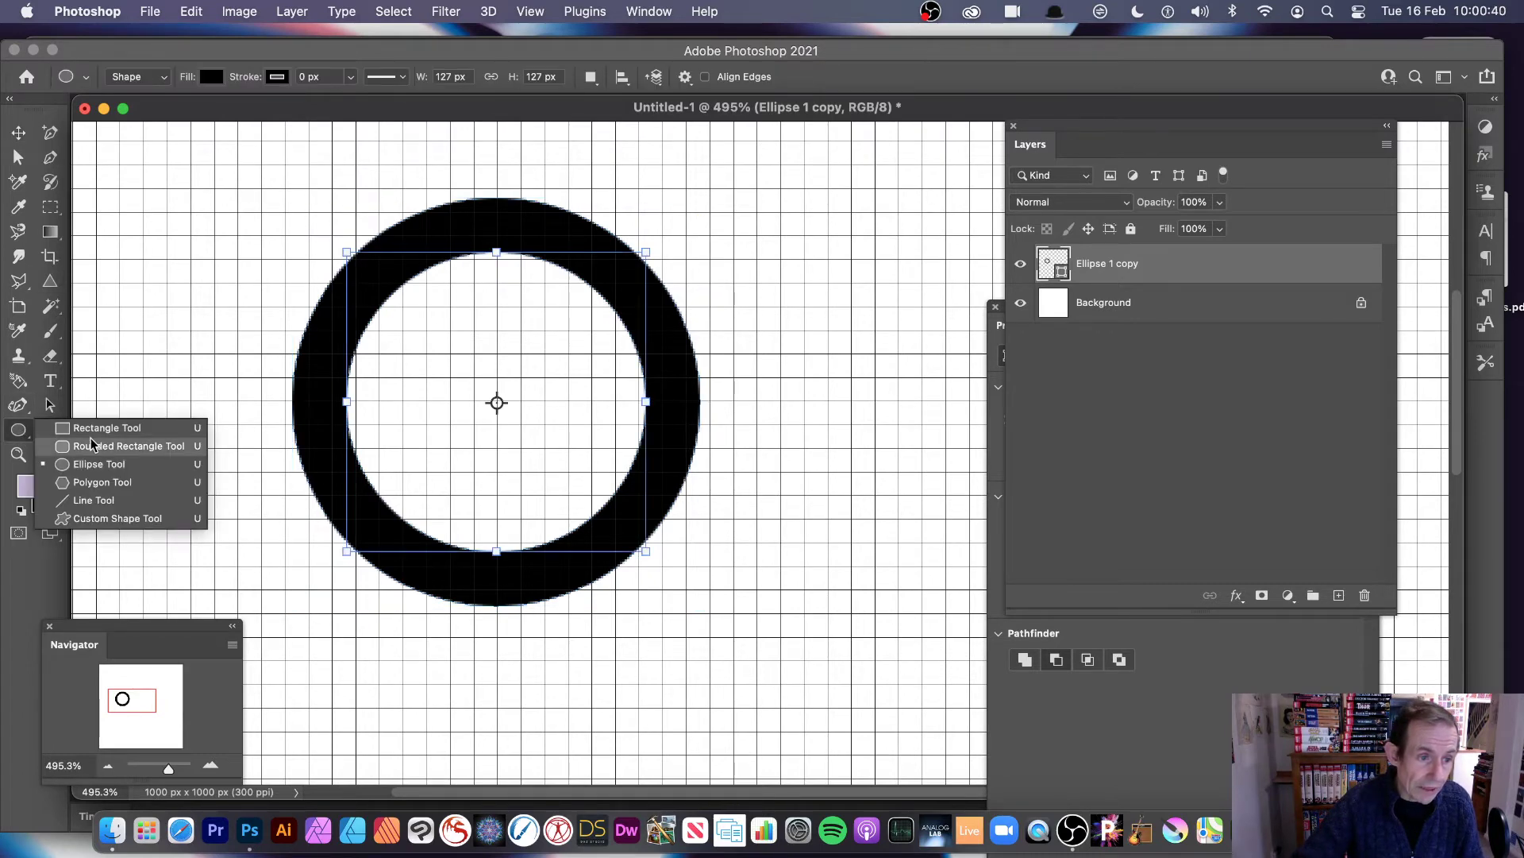
left_click(100, 432)
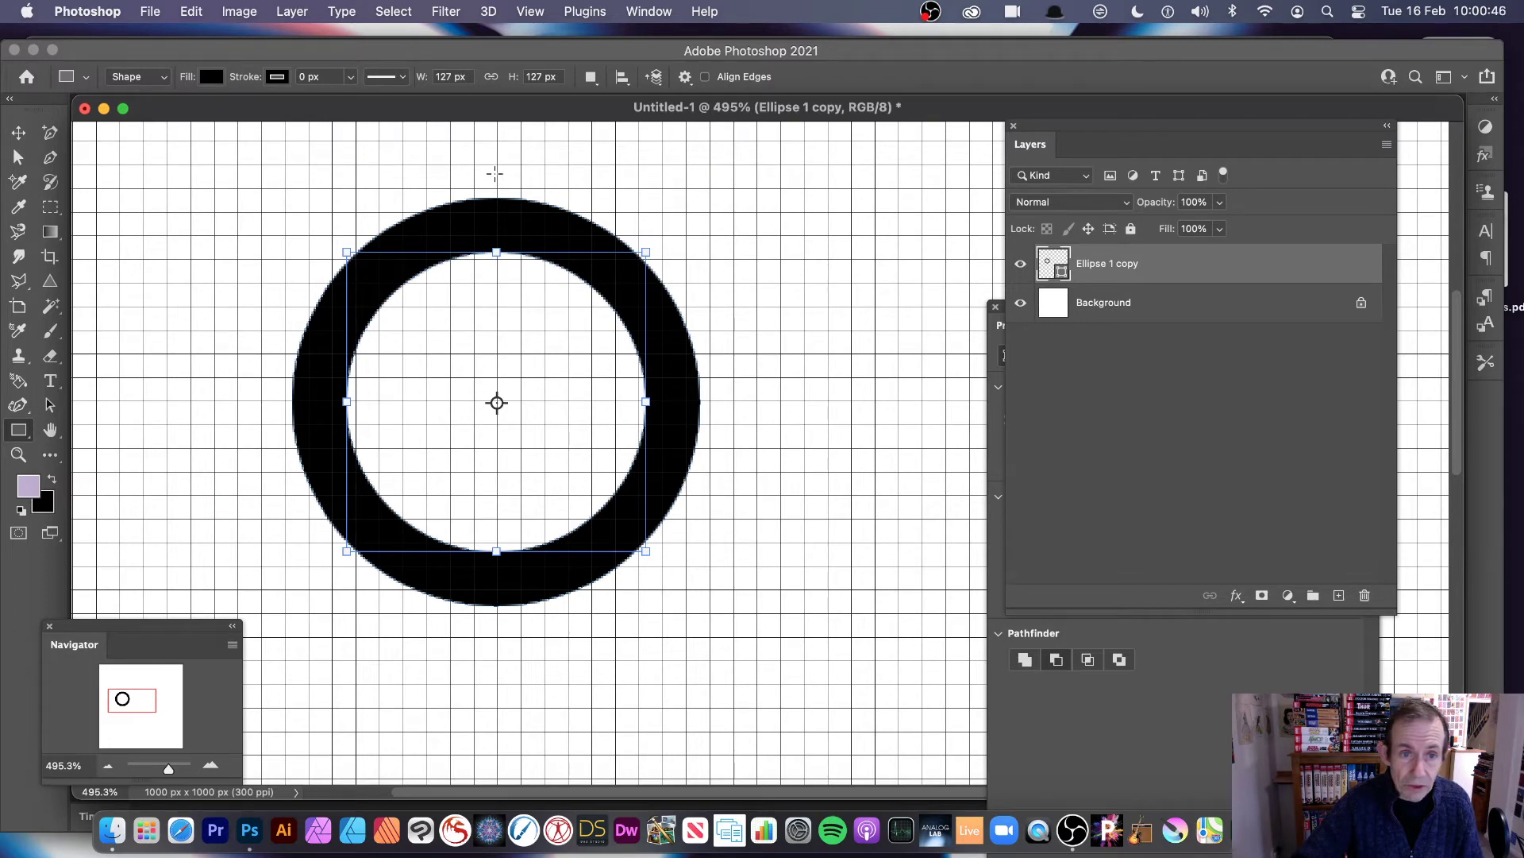
left_click_drag(491, 178, 500, 401)
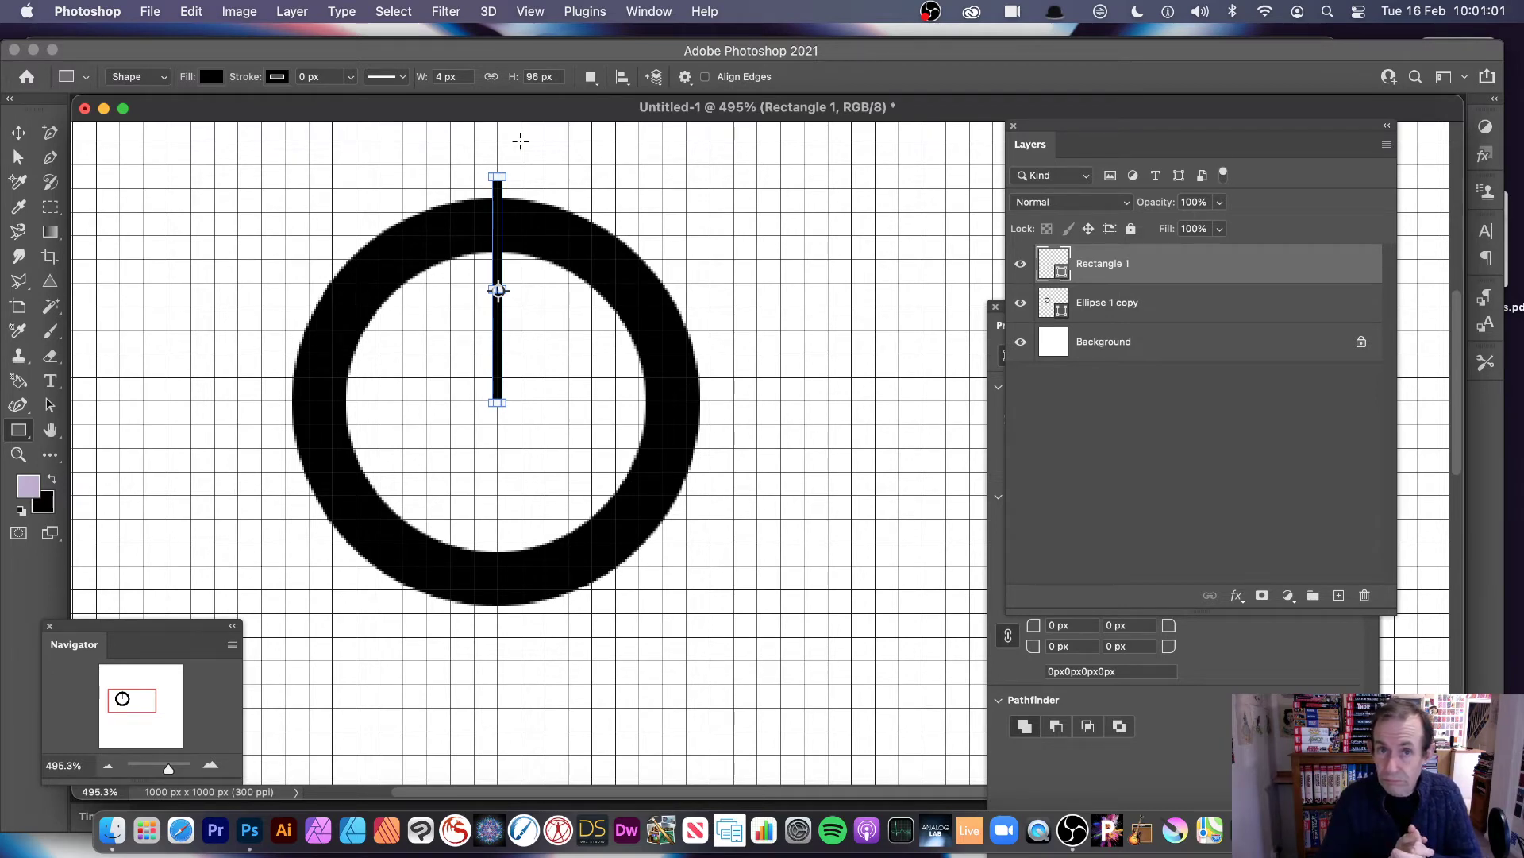
left_click(50, 280)
mouse_move(534, 408)
left_mouse_down()
mouse_move(674, 468)
mouse_move(611, 603)
mouse_move(669, 624)
left_mouse_up()
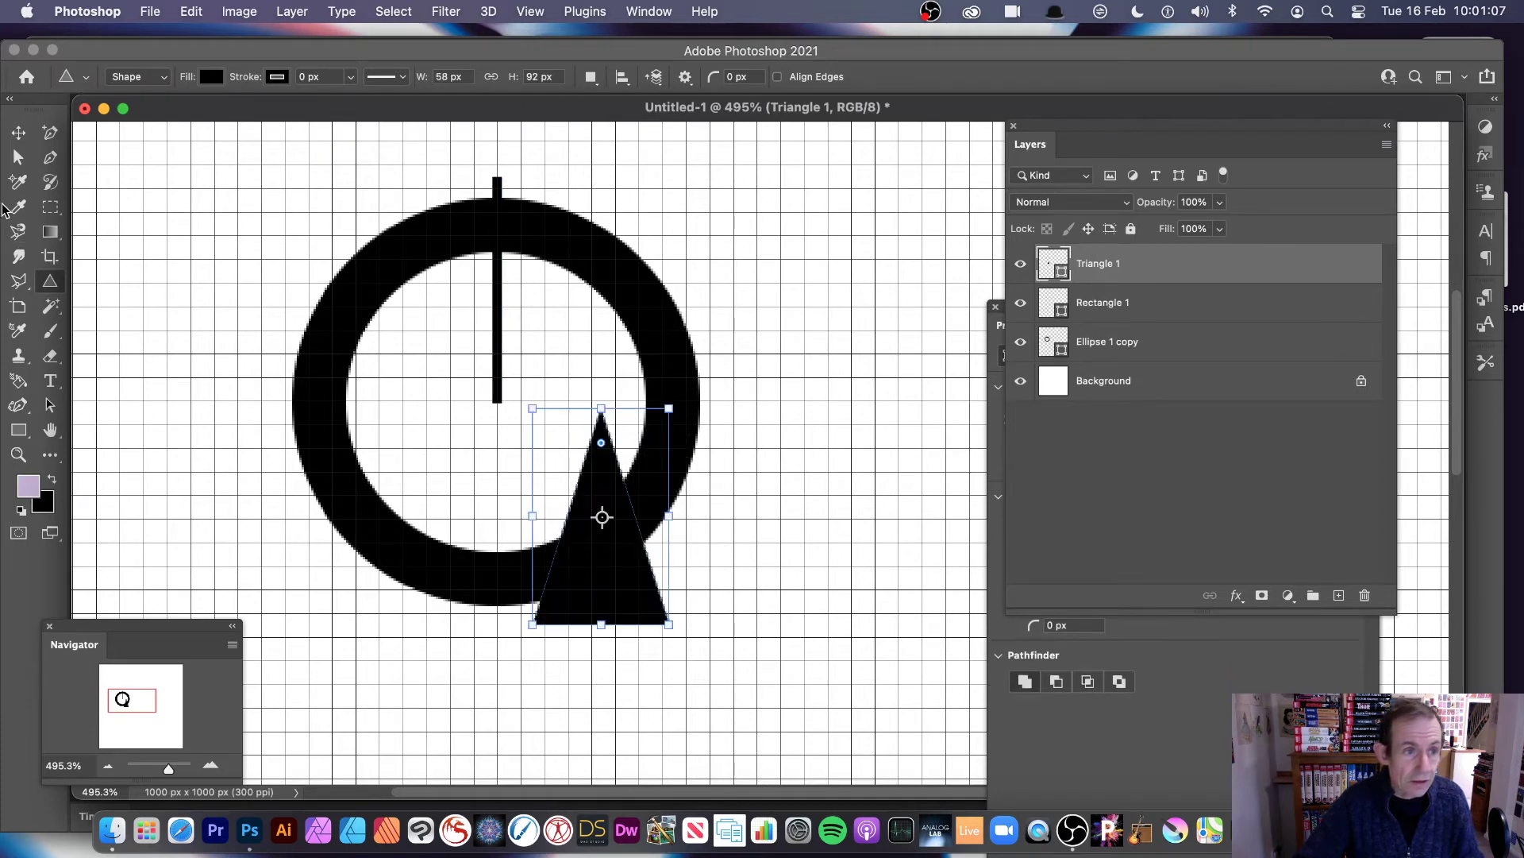
left_click(18, 132)
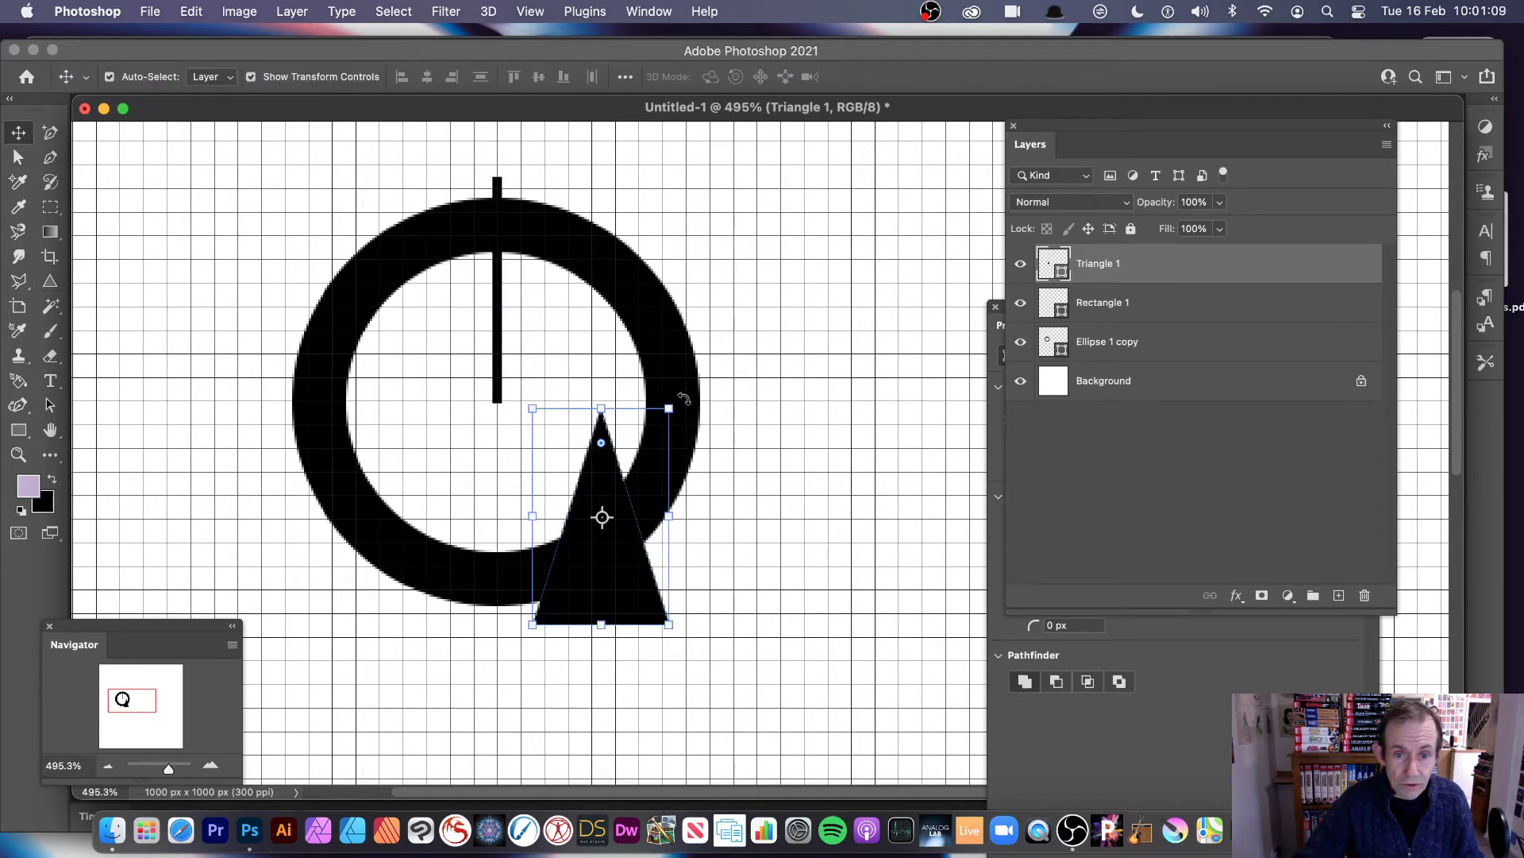
left_click_drag(683, 399, 581, 375)
left_click_drag(588, 481, 557, 444)
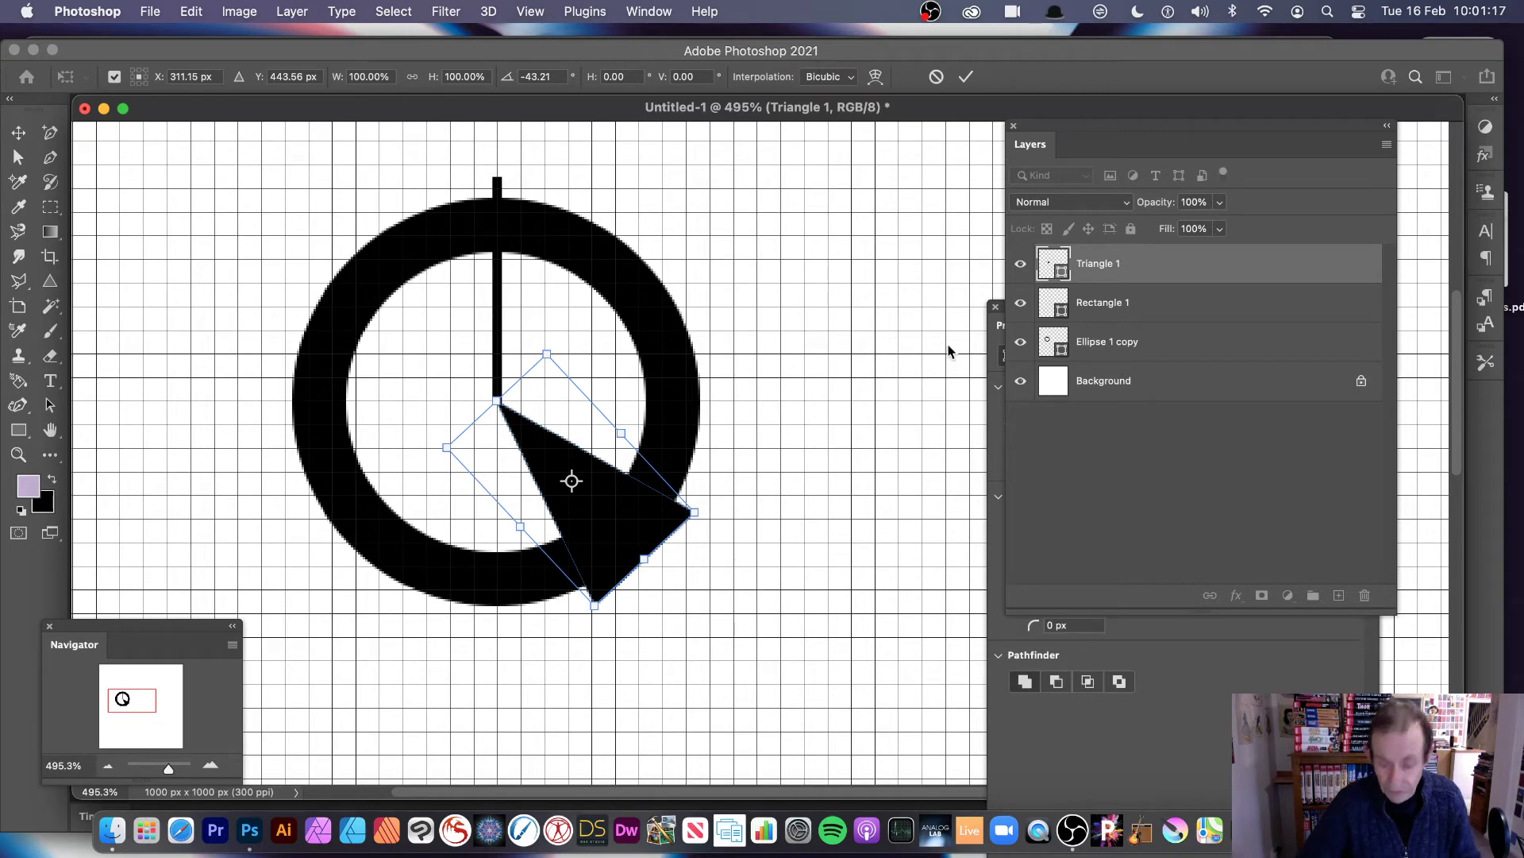
left_click(937, 83)
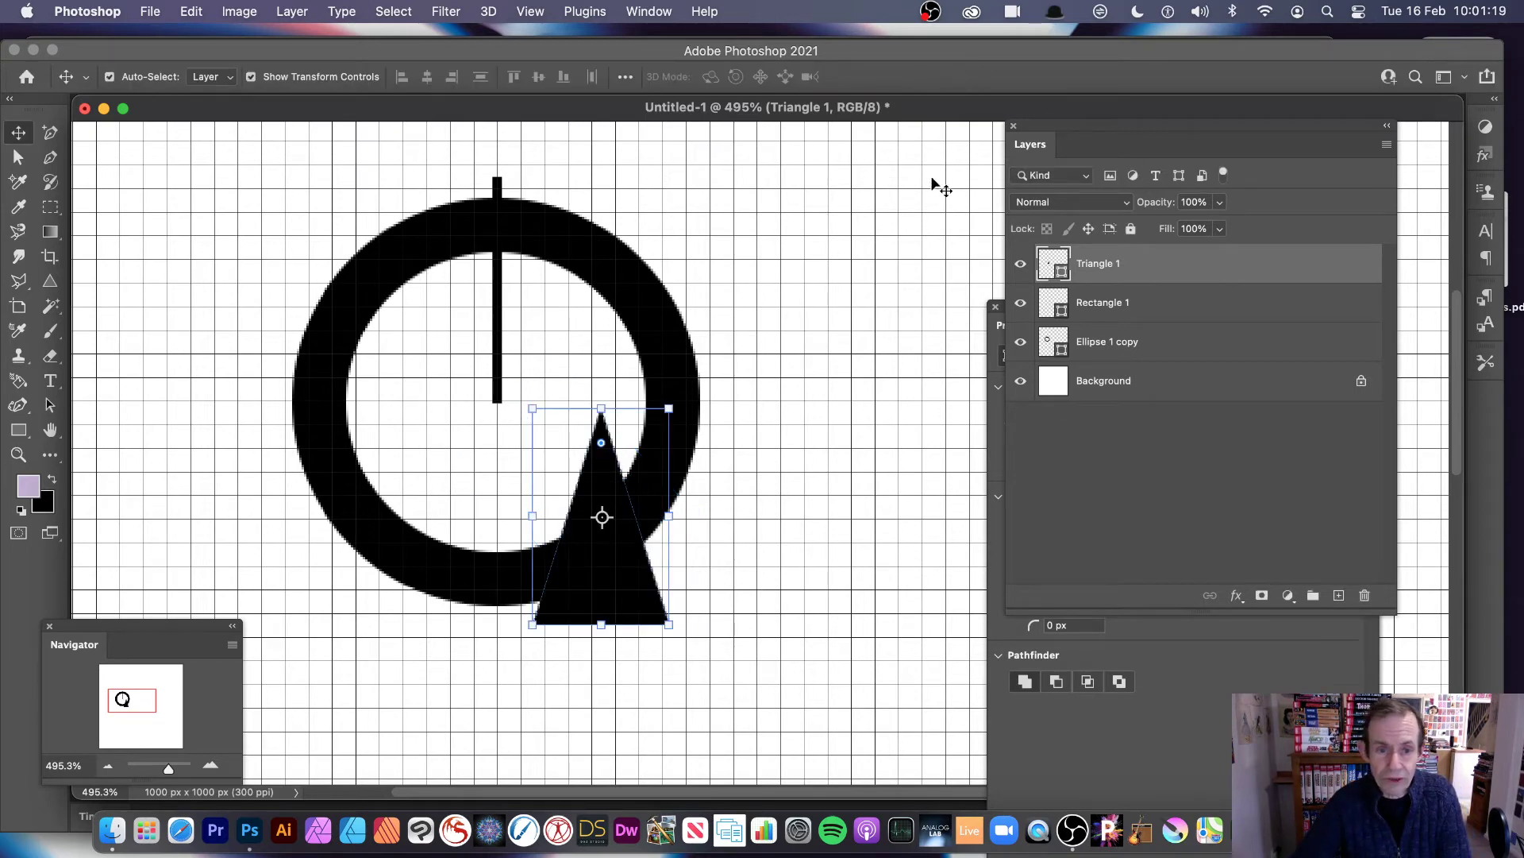
key("Delete")
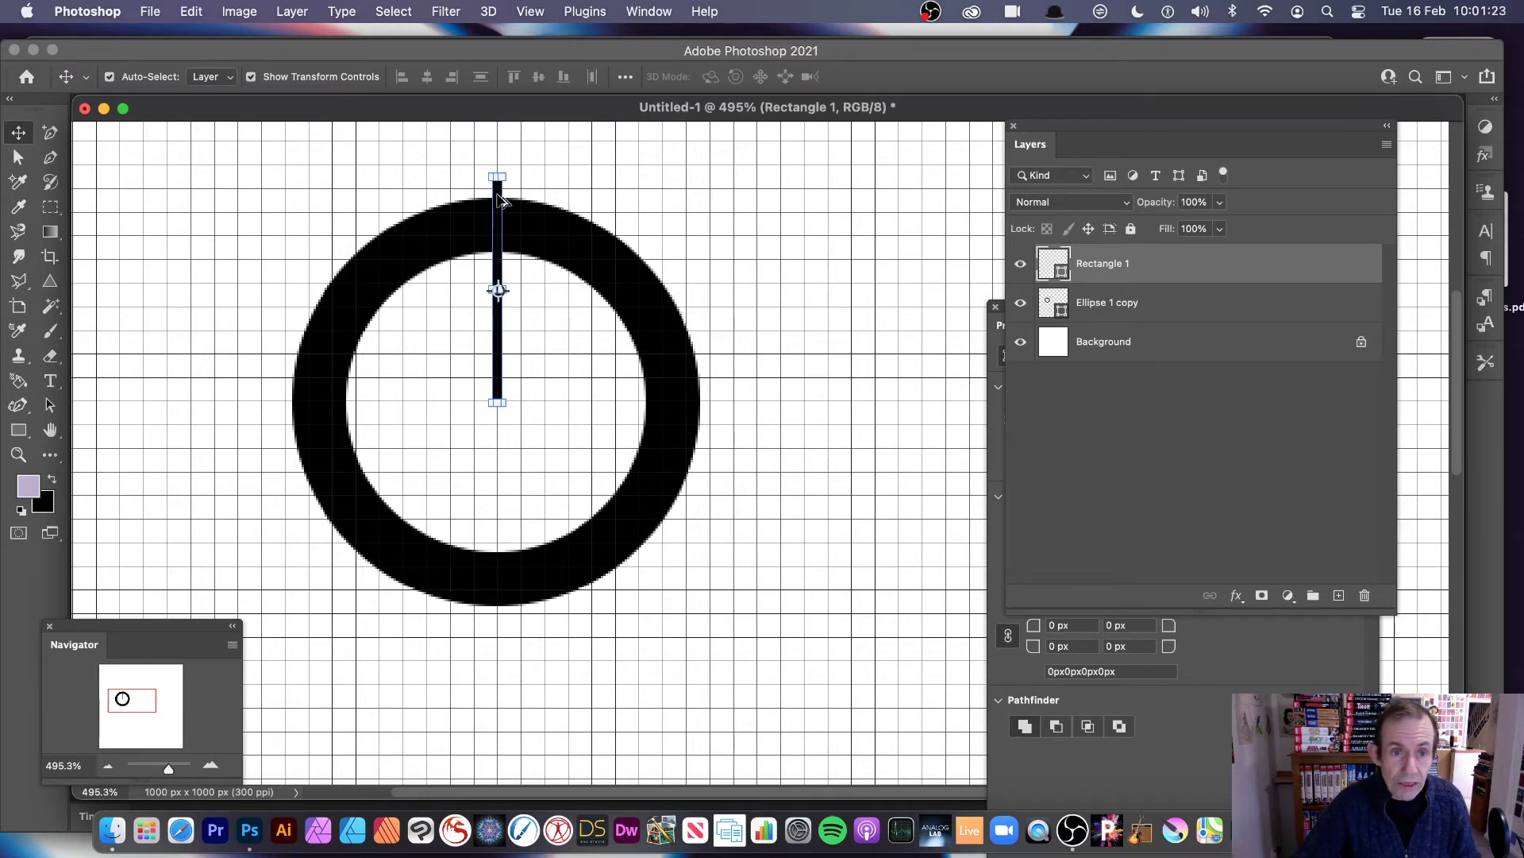
Copy the vertical bar aside, then subtract the original bar to cut a gap at the ring's top
left_click_drag(500, 203, 194, 214)
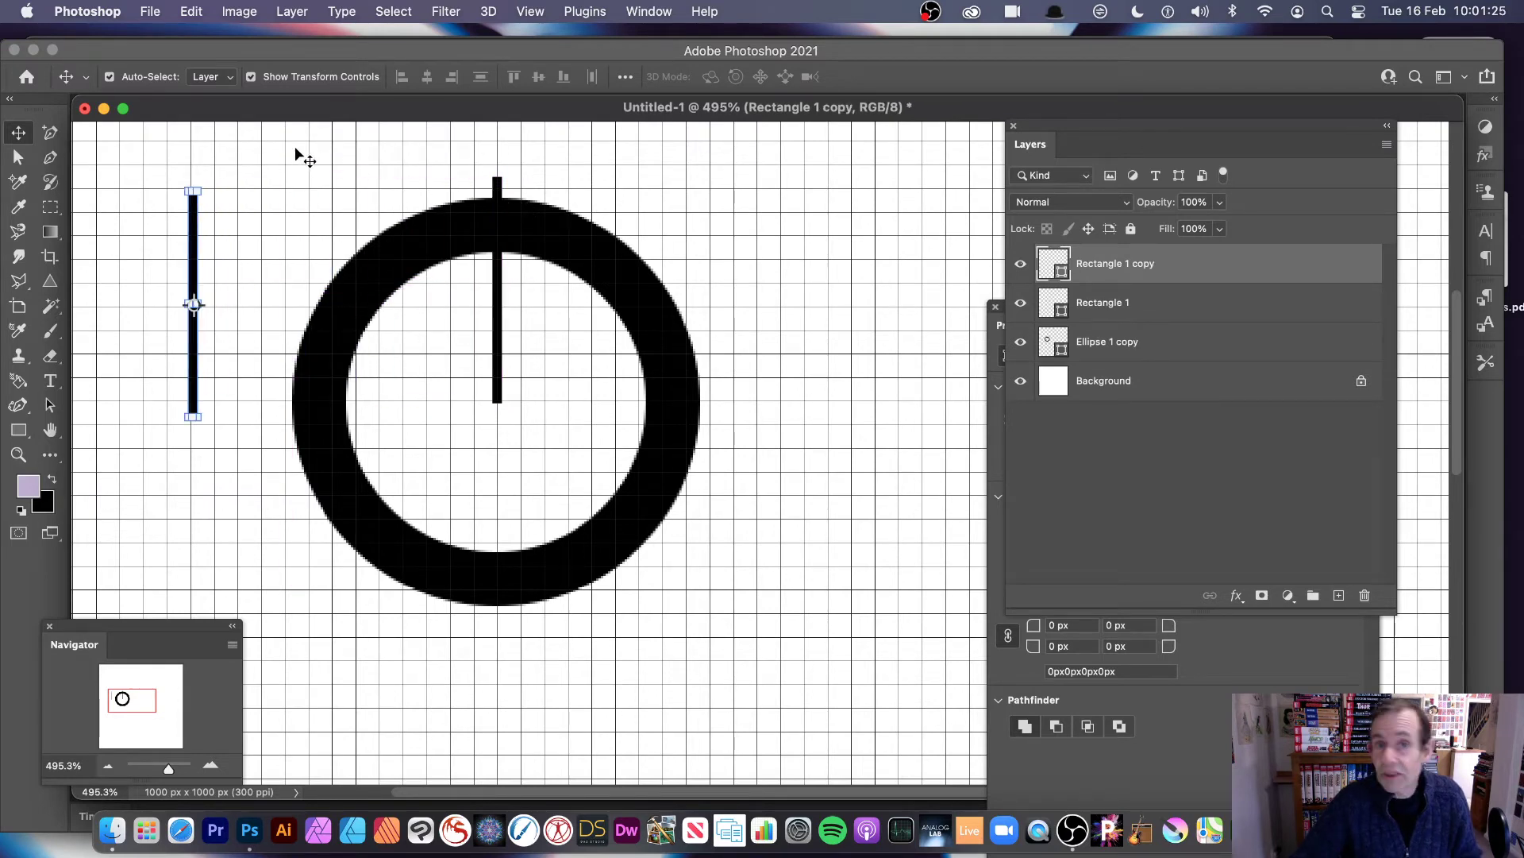
left_click_drag(255, 163, 786, 651)
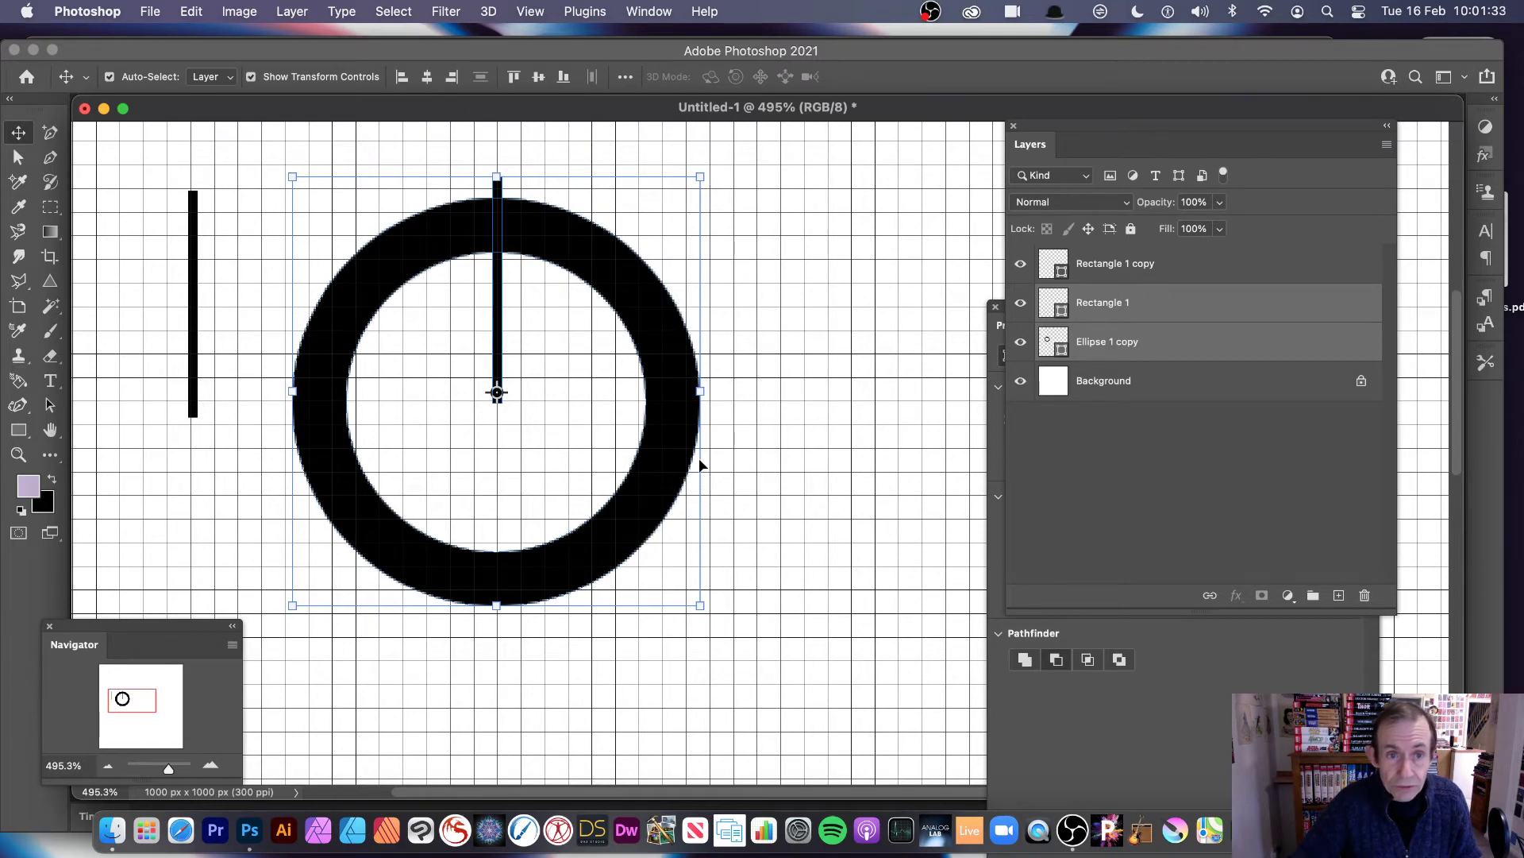
left_click(279, 18)
mouse_move(390, 531)
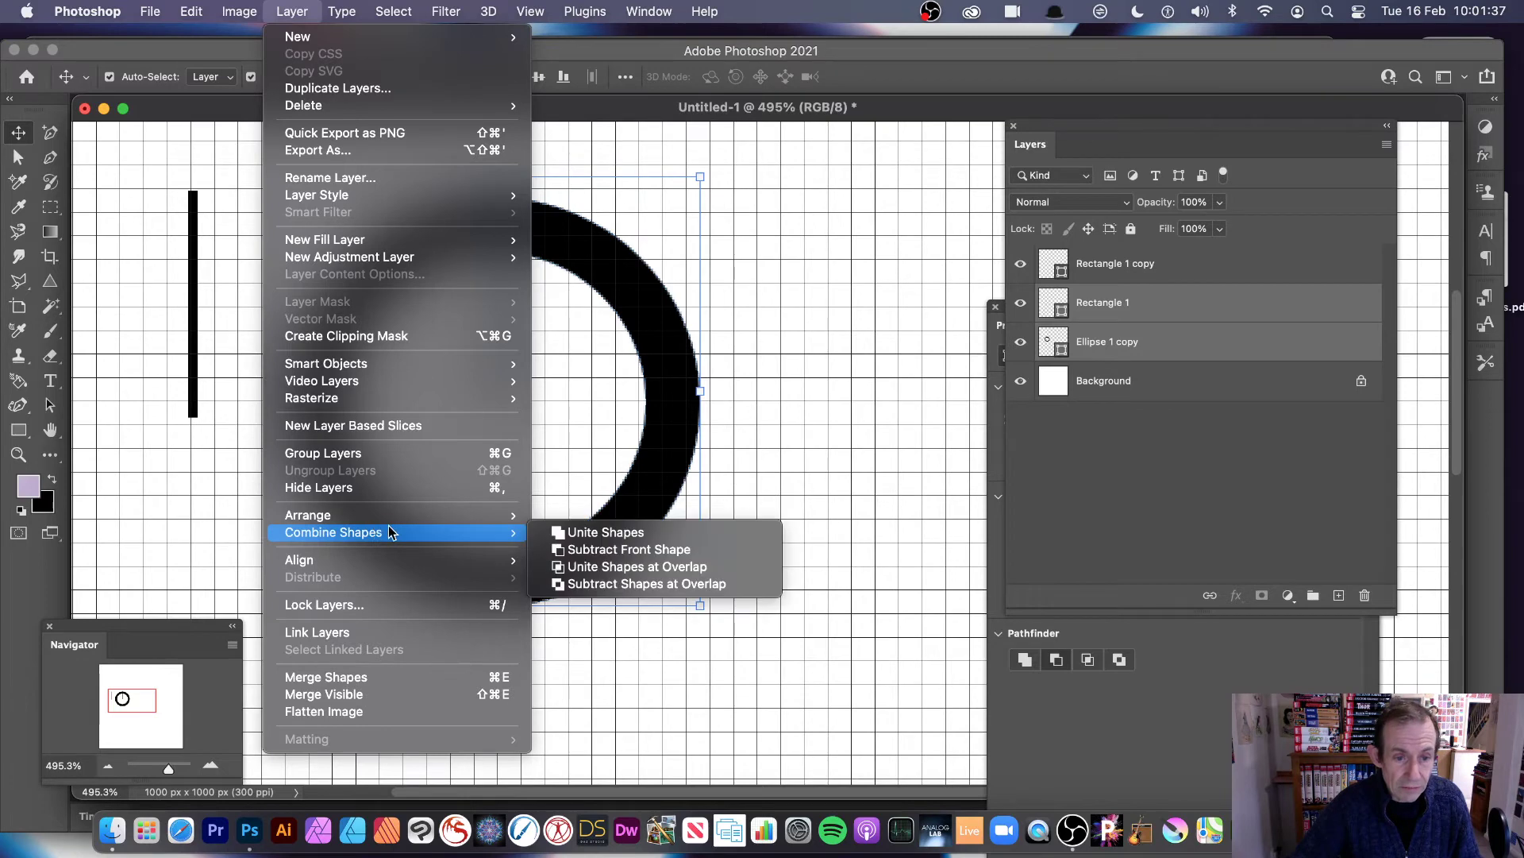
left_click(628, 548)
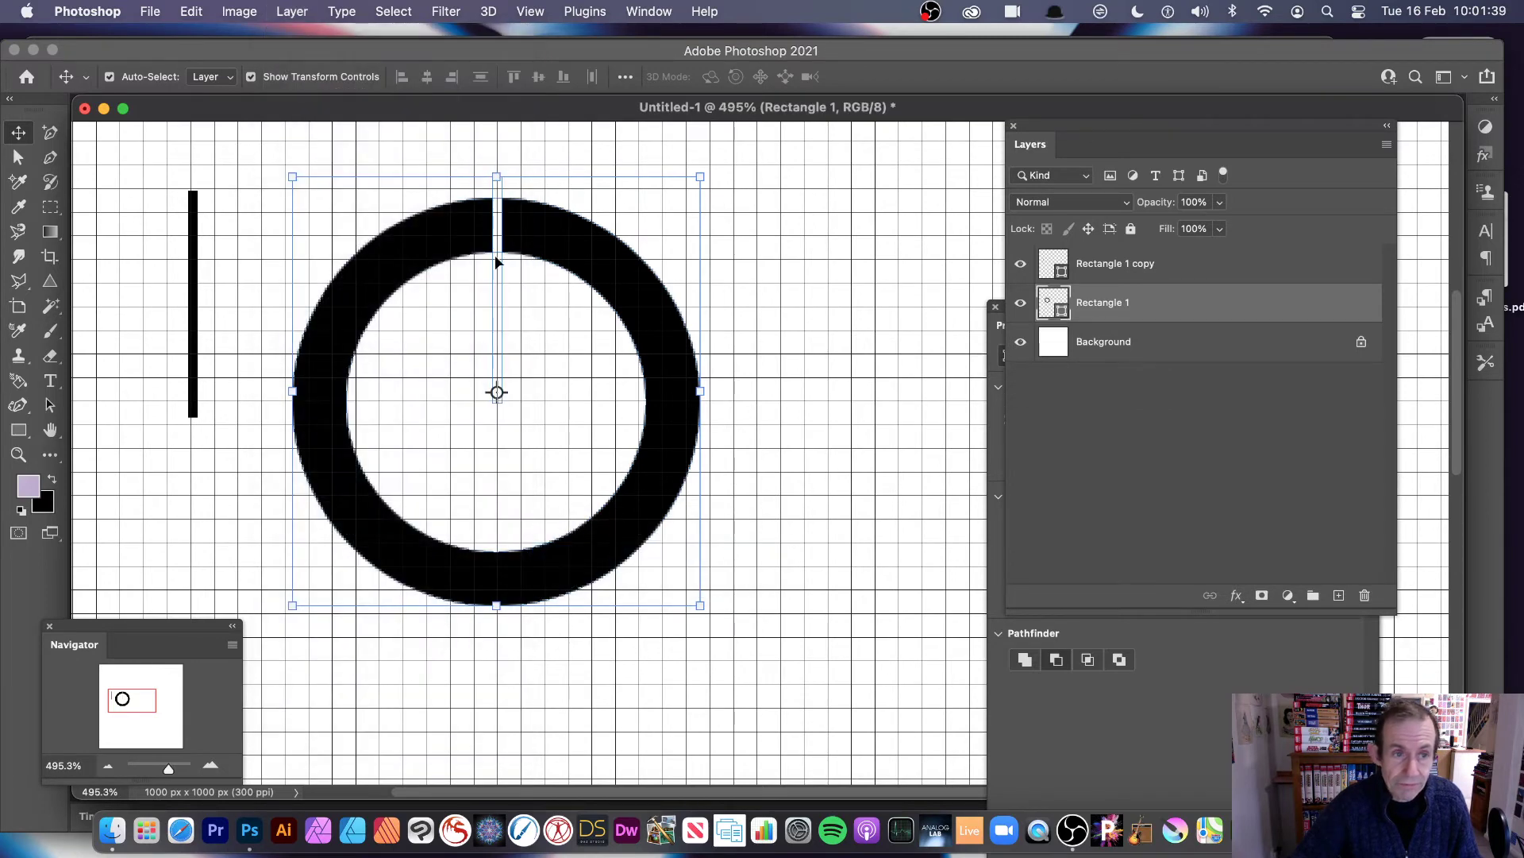
Rotate the spare bar about 65 degrees and position it across the ring's upper right
left_click_drag(193, 274, 497, 258)
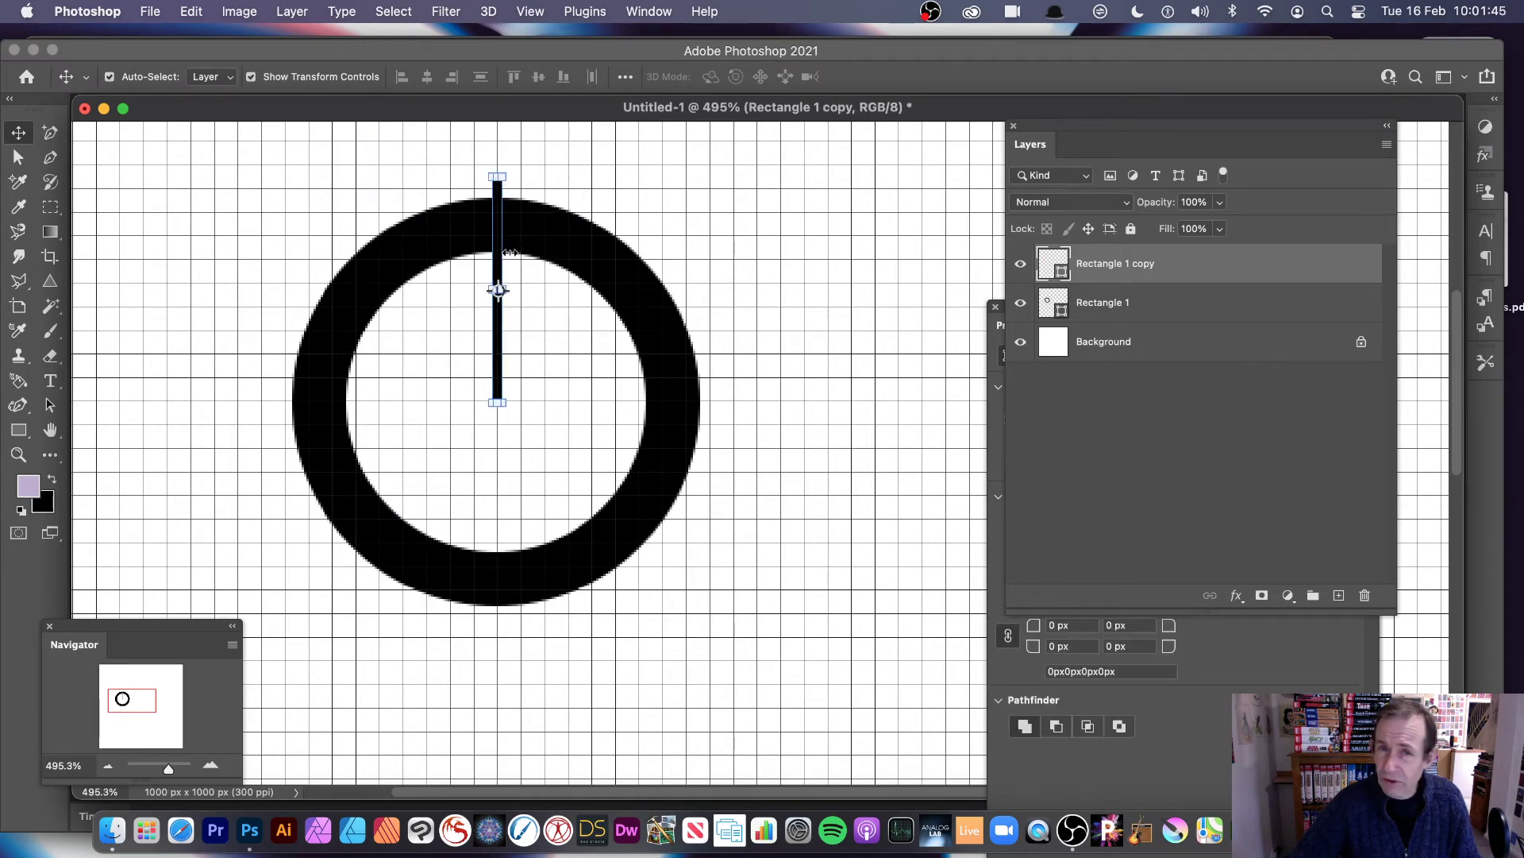
left_click_drag(517, 160, 633, 236)
left_click_drag(501, 300, 594, 355)
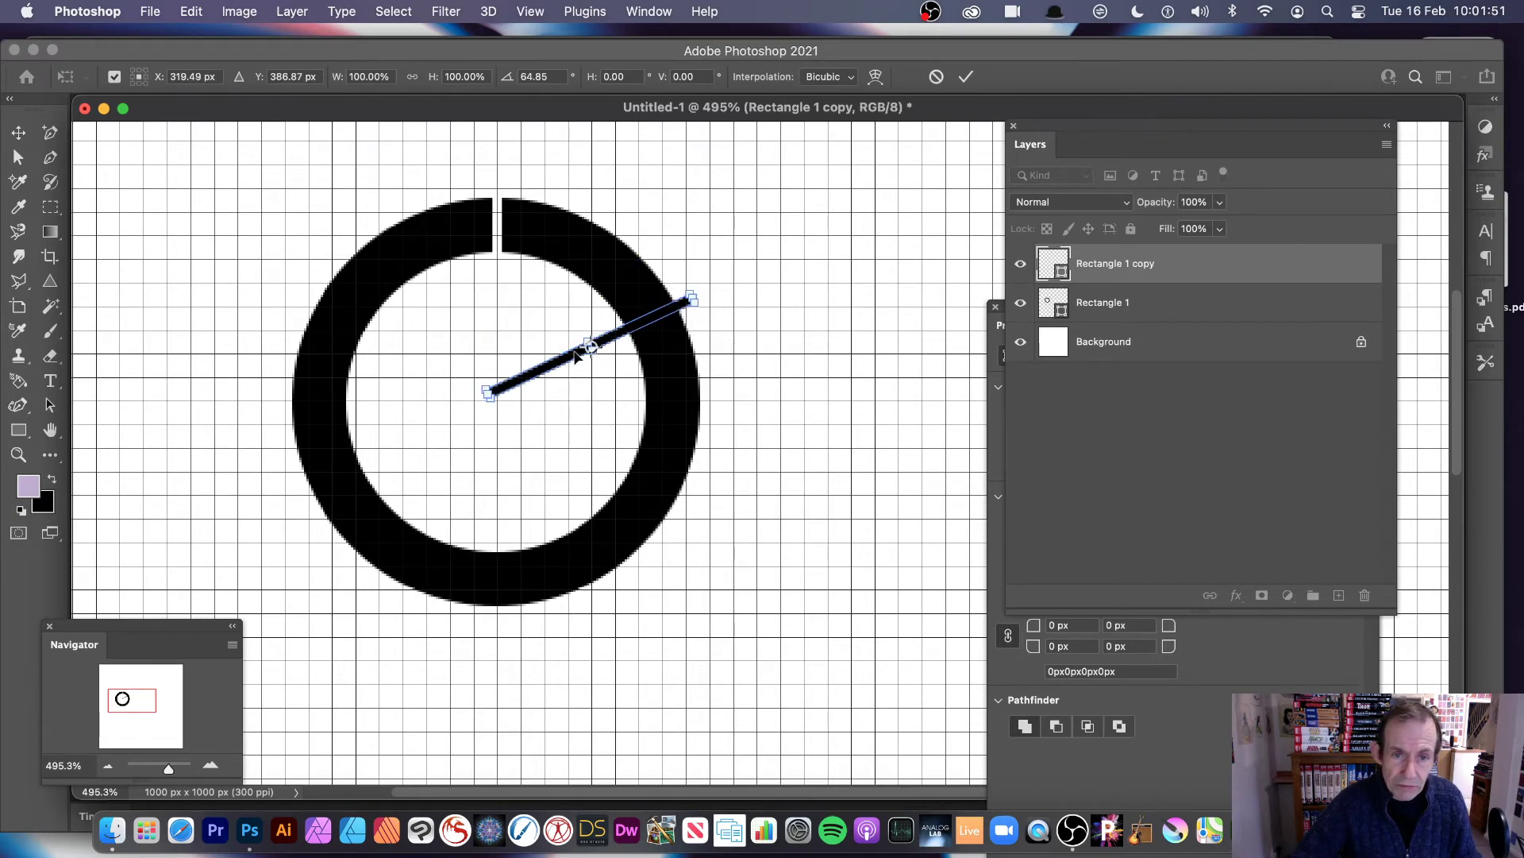
left_click_drag(656, 322, 669, 328)
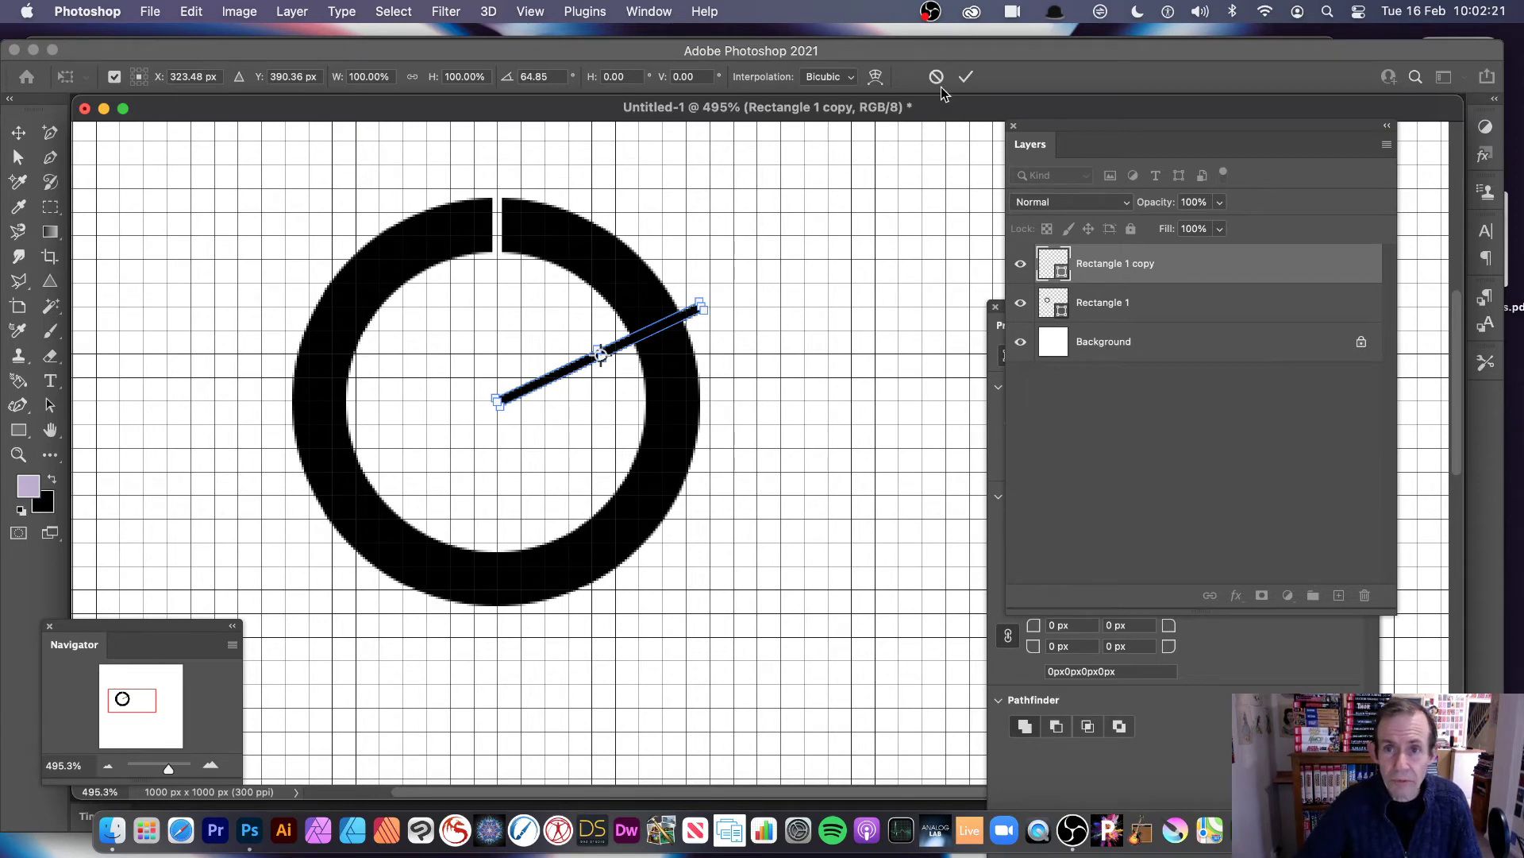
left_click(964, 79)
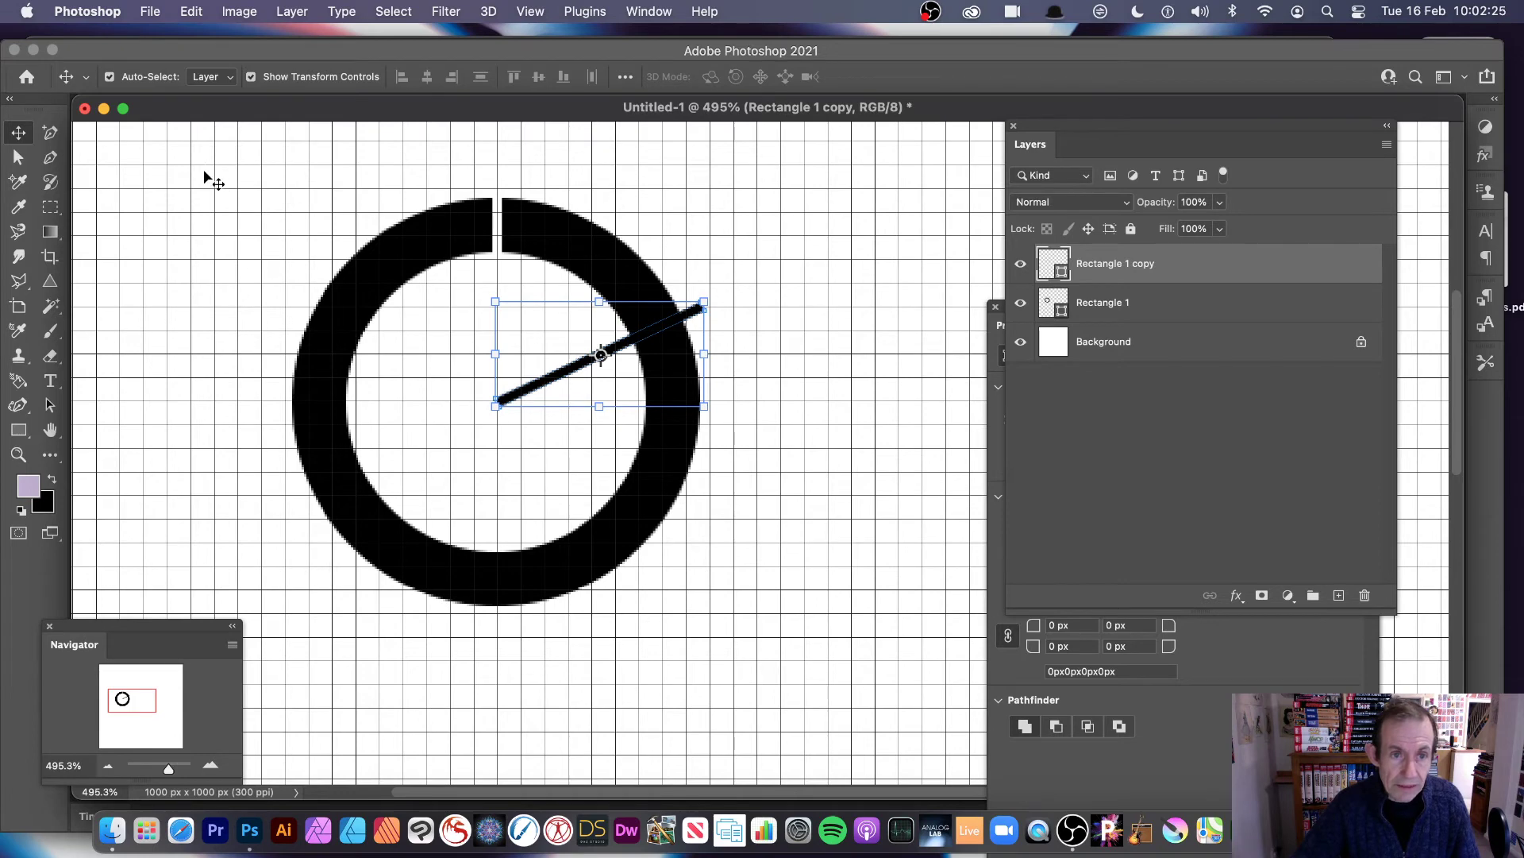
Subtract the rotated bar from the ring with Subtract Front Shape, merging into Rectangle 1 copy
left_click_drag(204, 169, 820, 673)
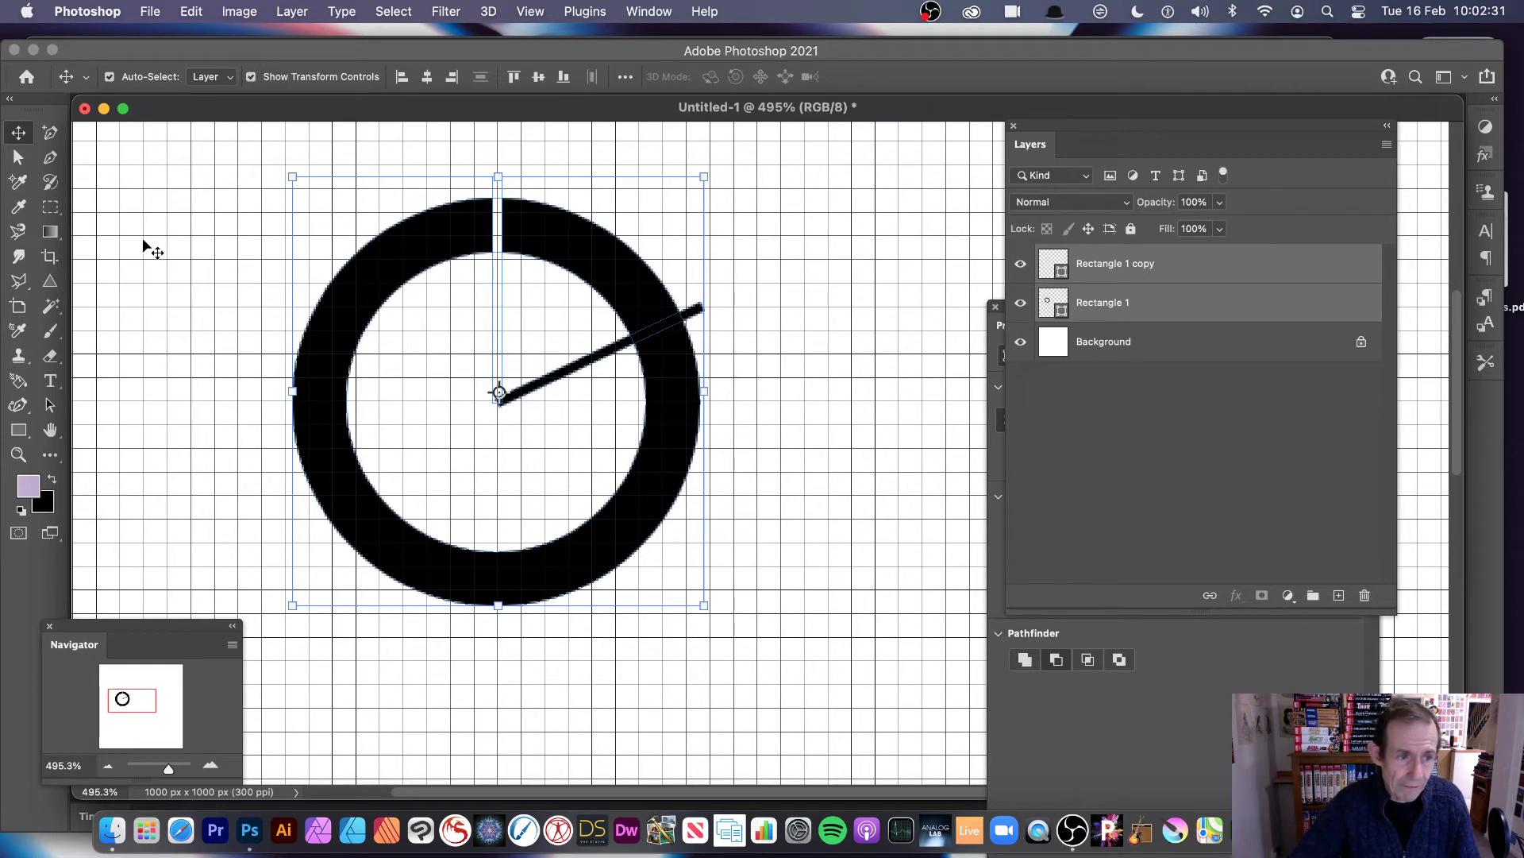
left_click(292, 13)
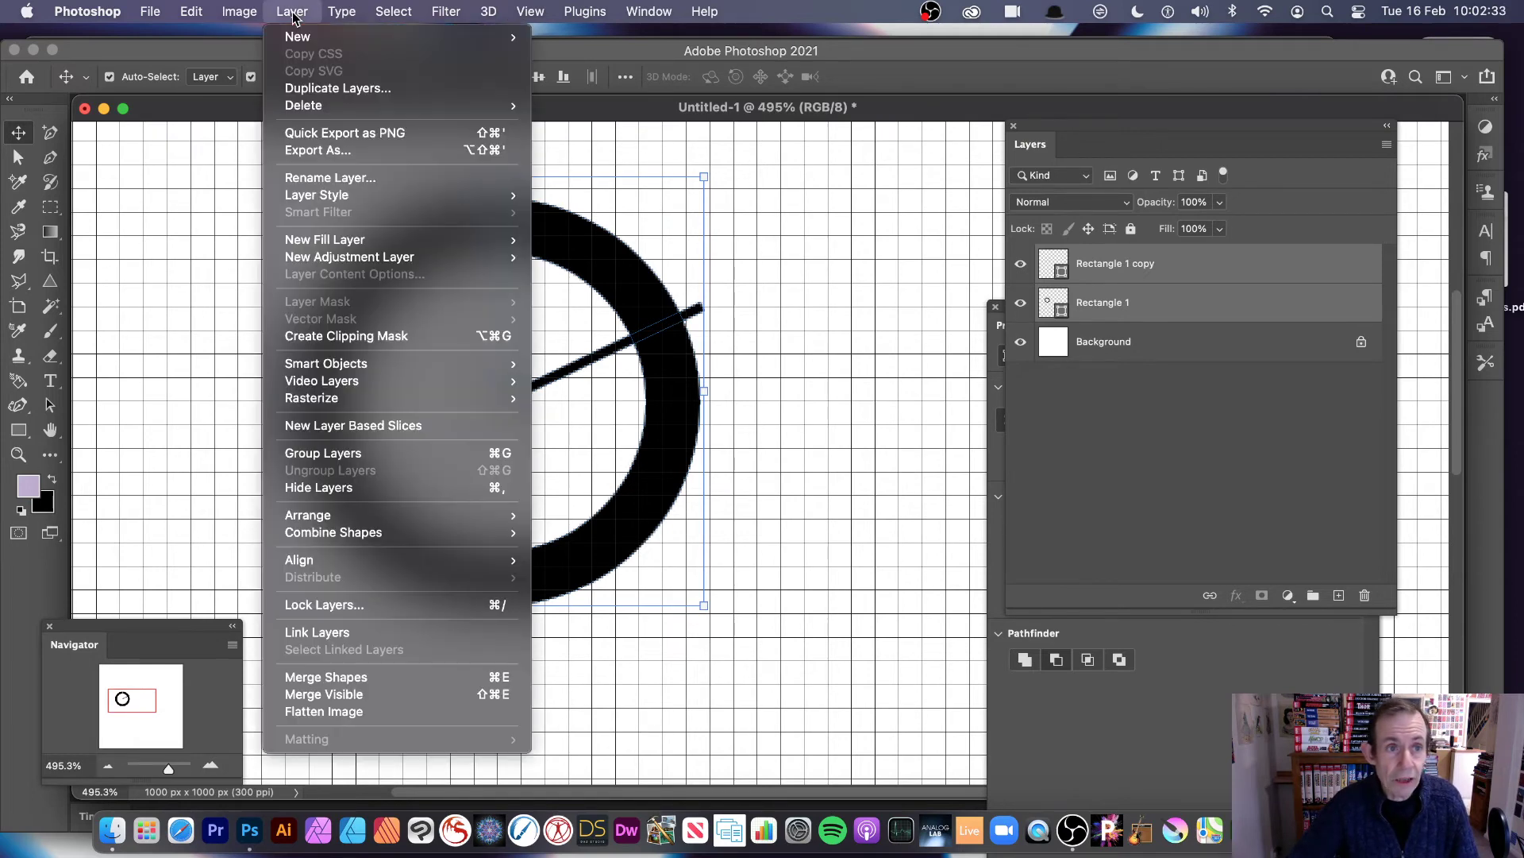
mouse_move(486, 534)
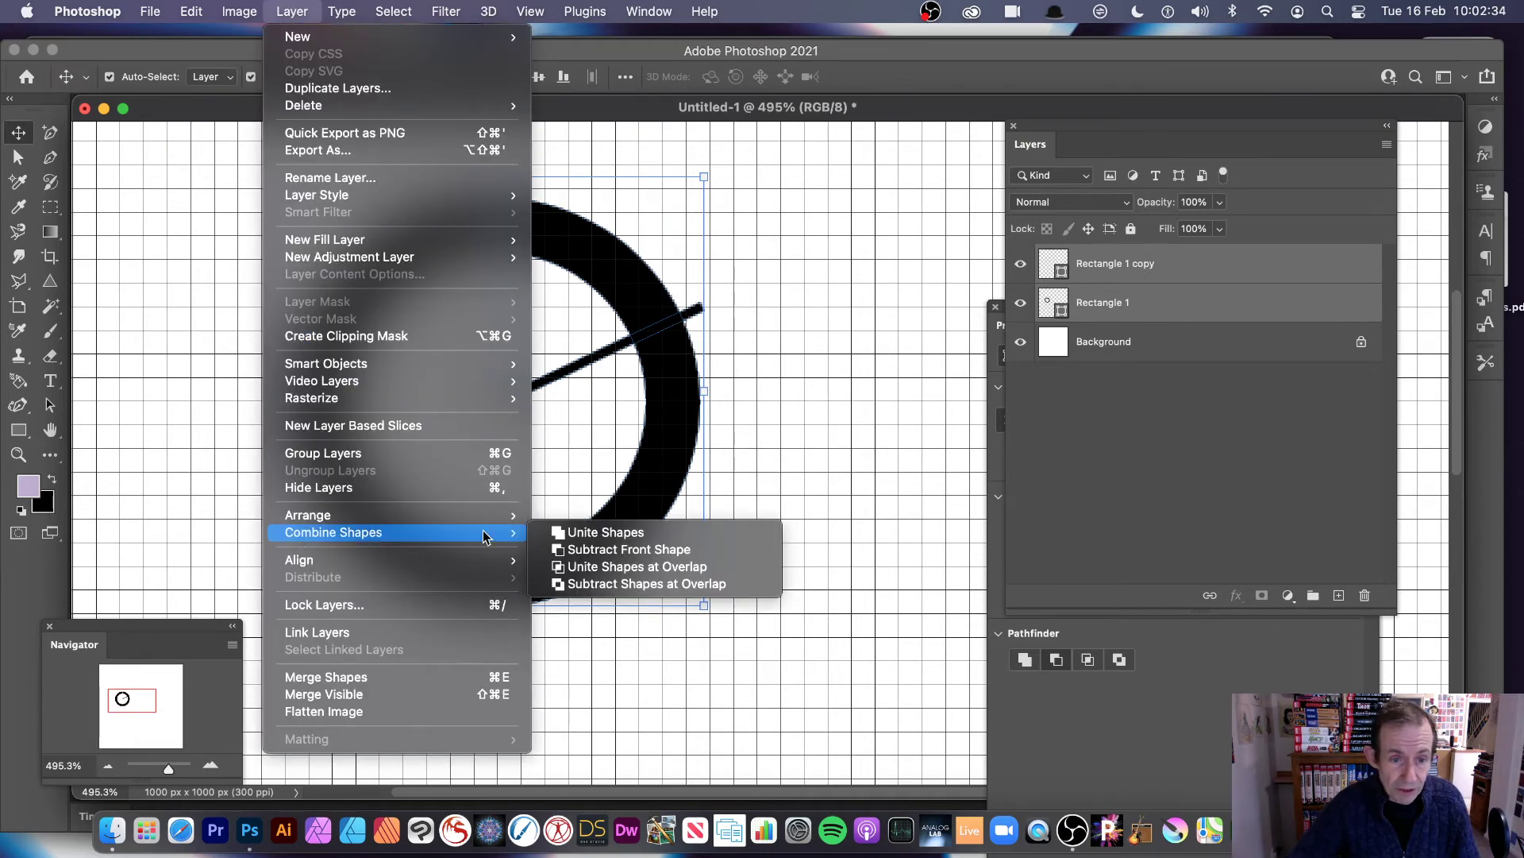
left_click(597, 550)
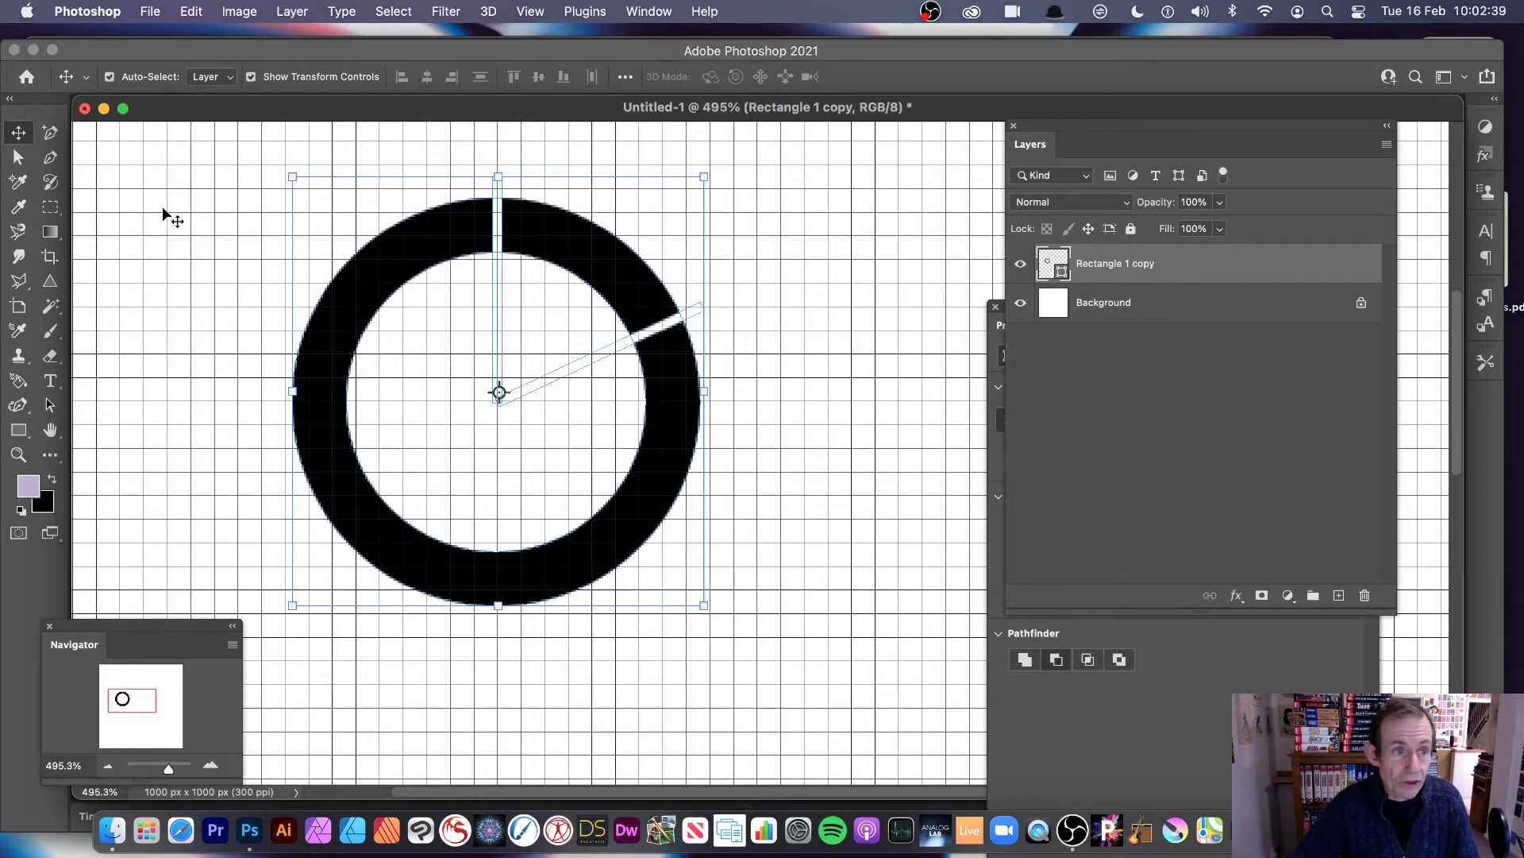
Select all the ring's path components and apply Merge Shape Components
left_click(17, 157)
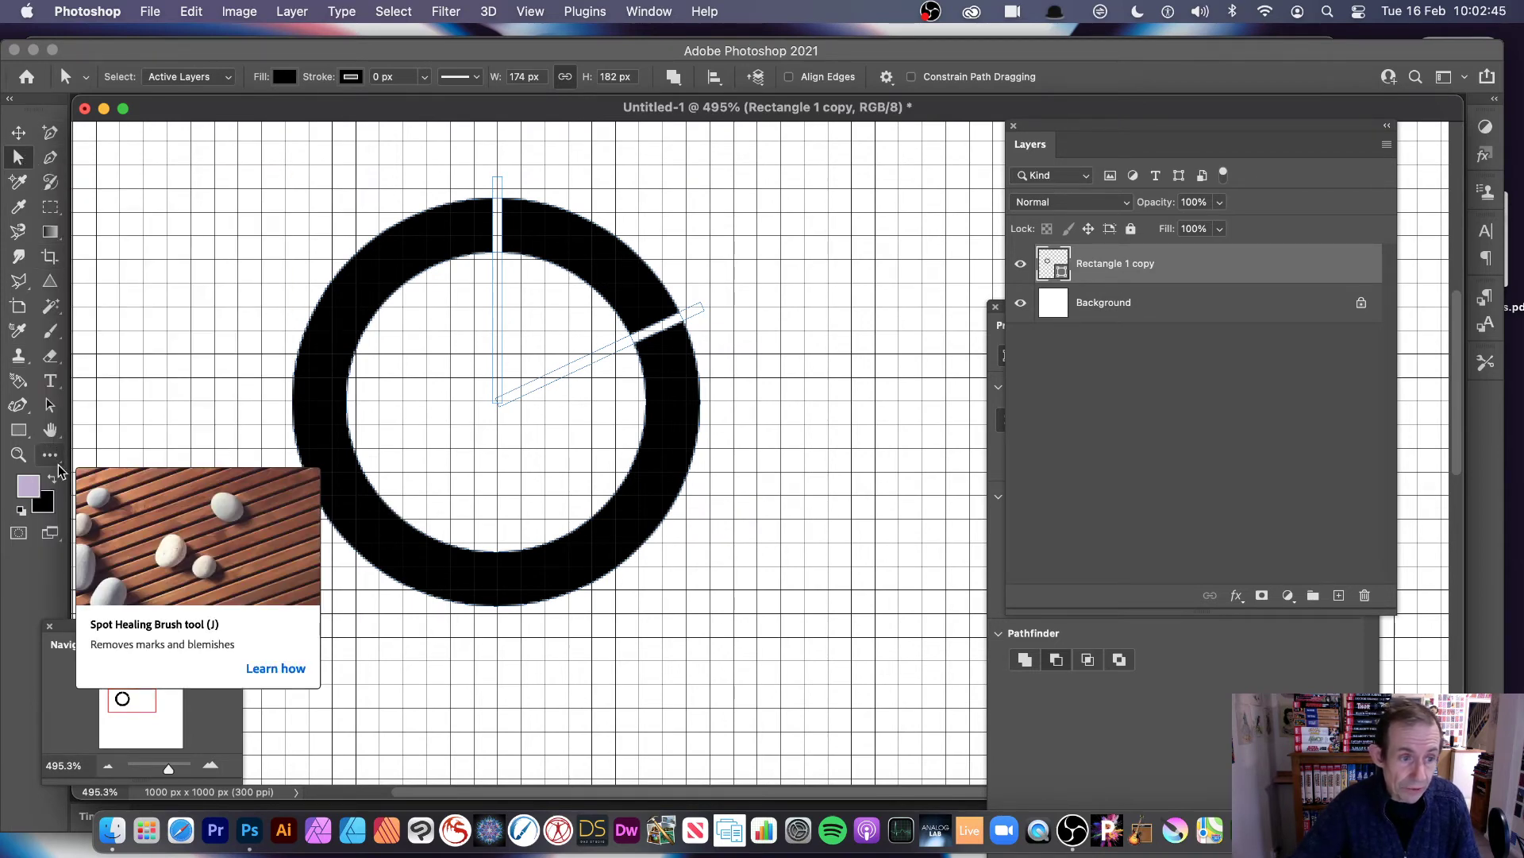
left_click_drag(223, 154, 826, 645)
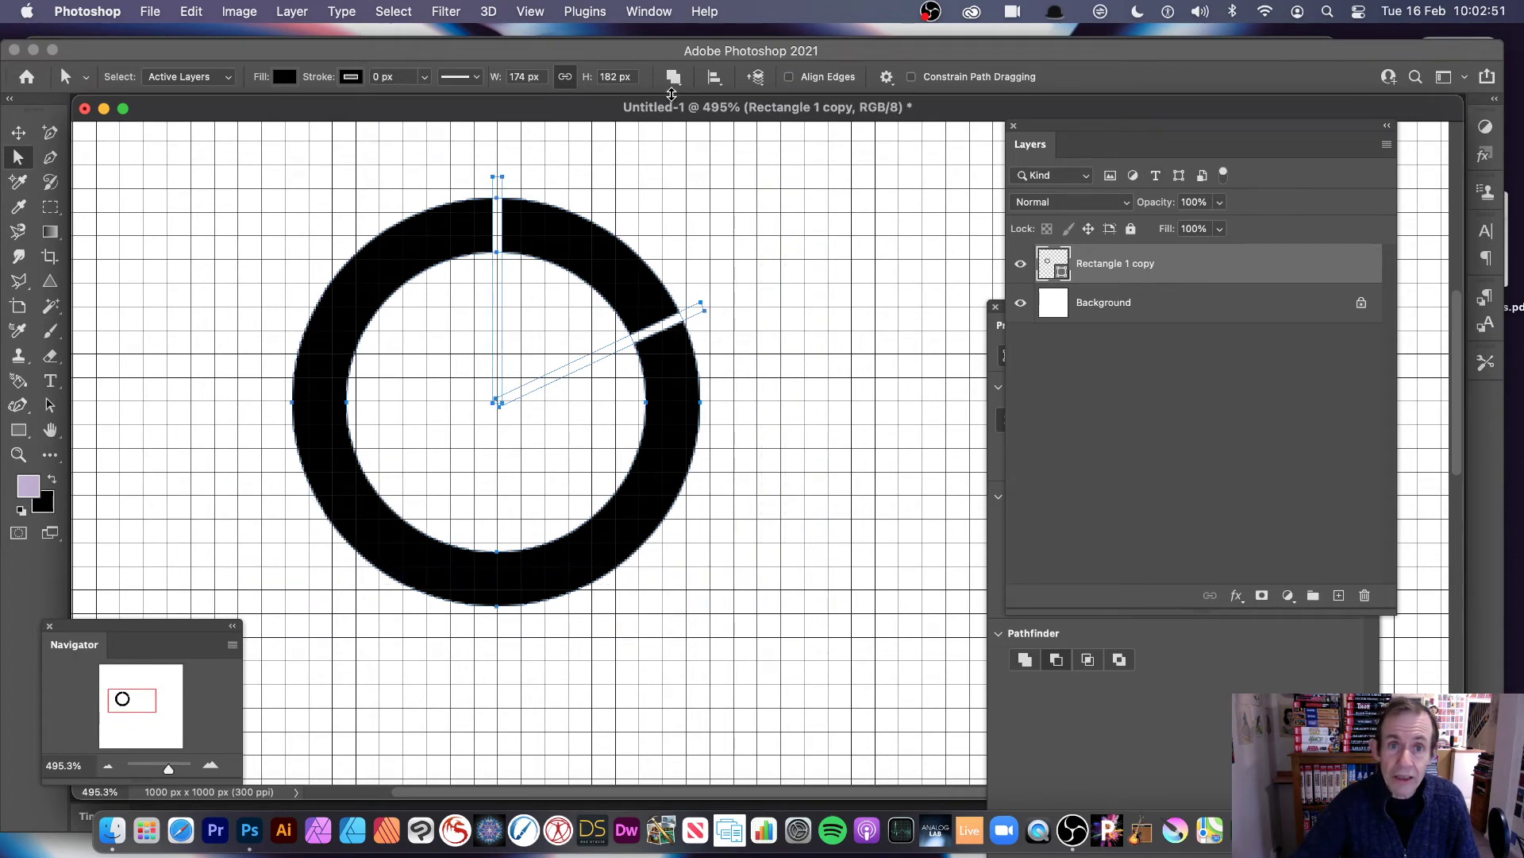
left_click(675, 79)
left_click(762, 190)
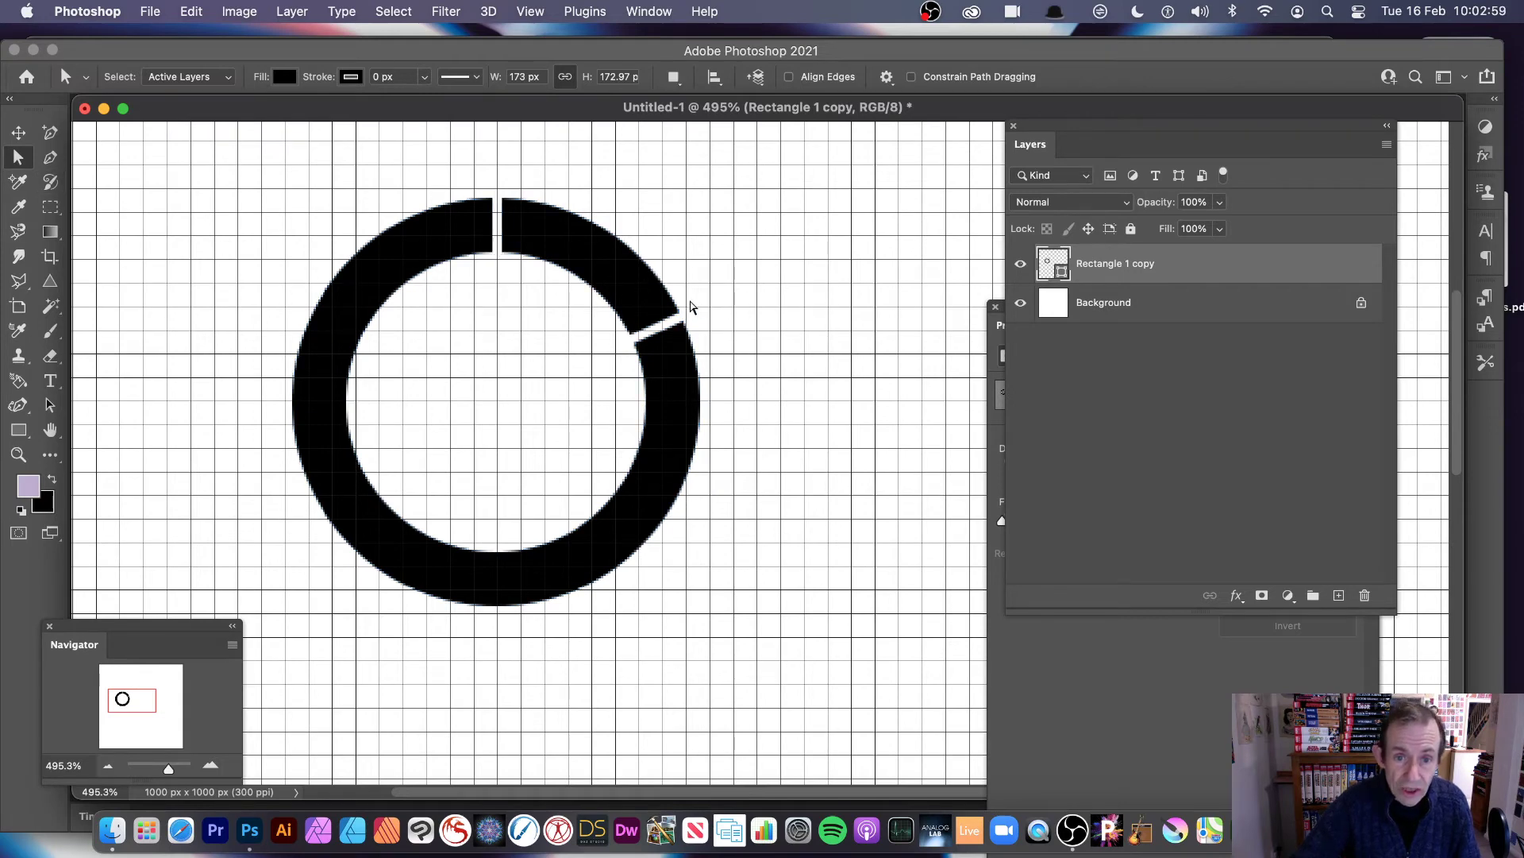
Zoom in and delete the short arc between the two gaps, leaving an open ring
left_click(677, 312)
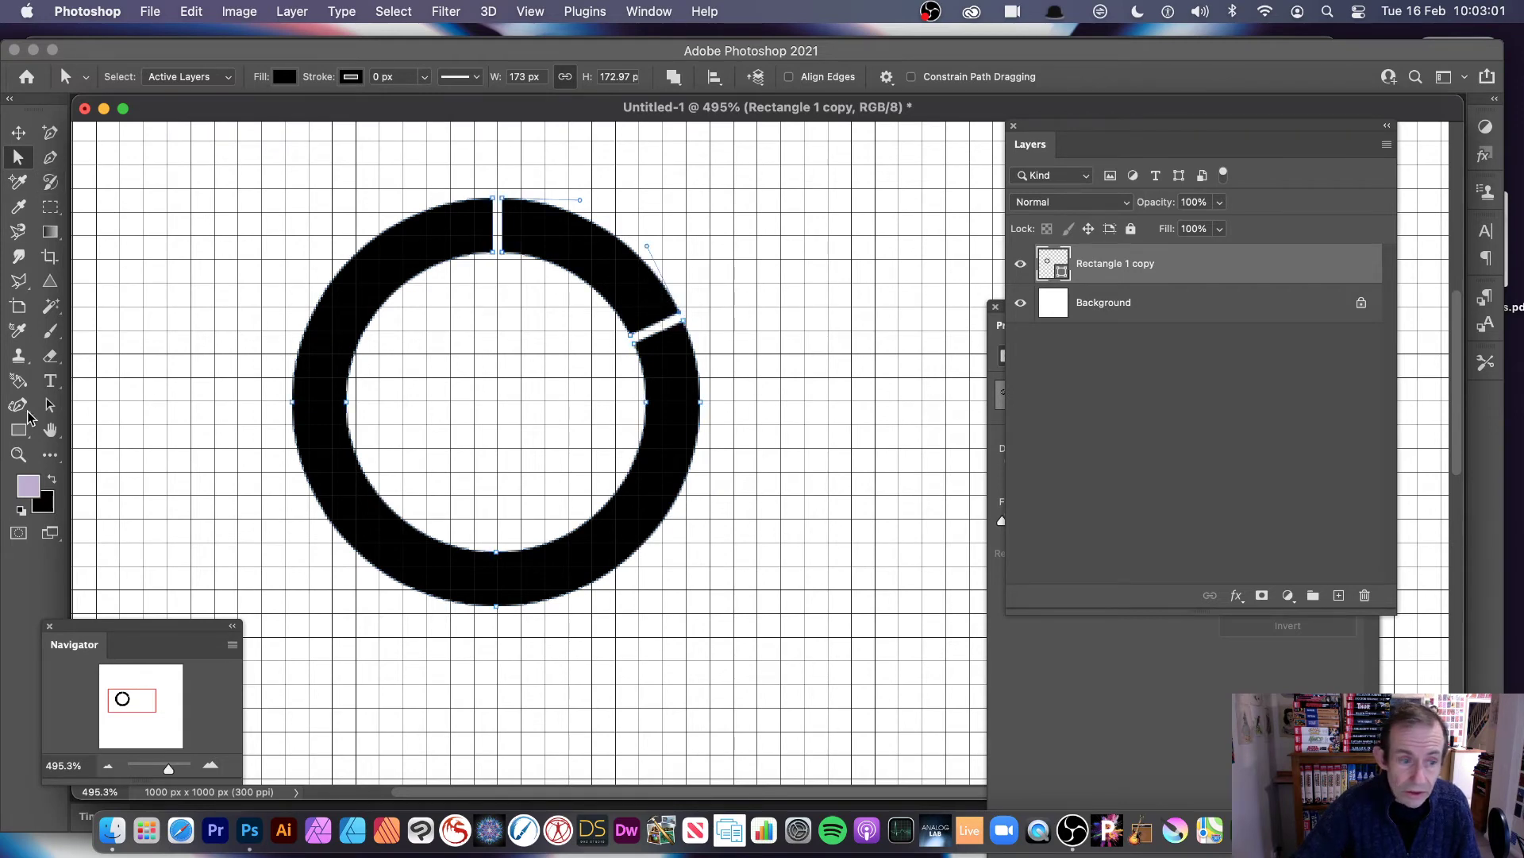
left_click(17, 454)
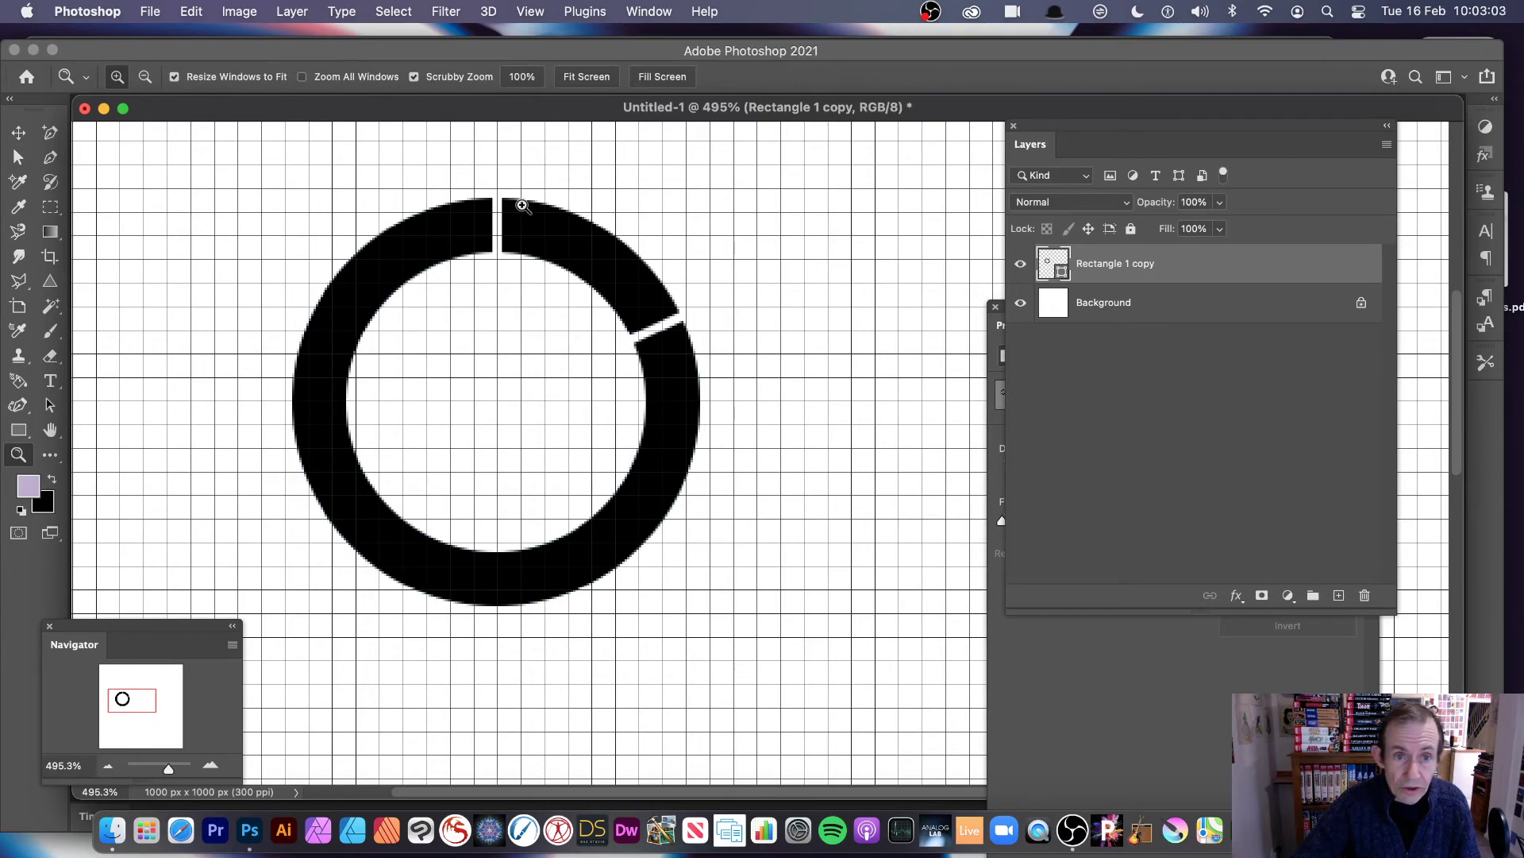
left_click_drag(512, 208, 568, 247)
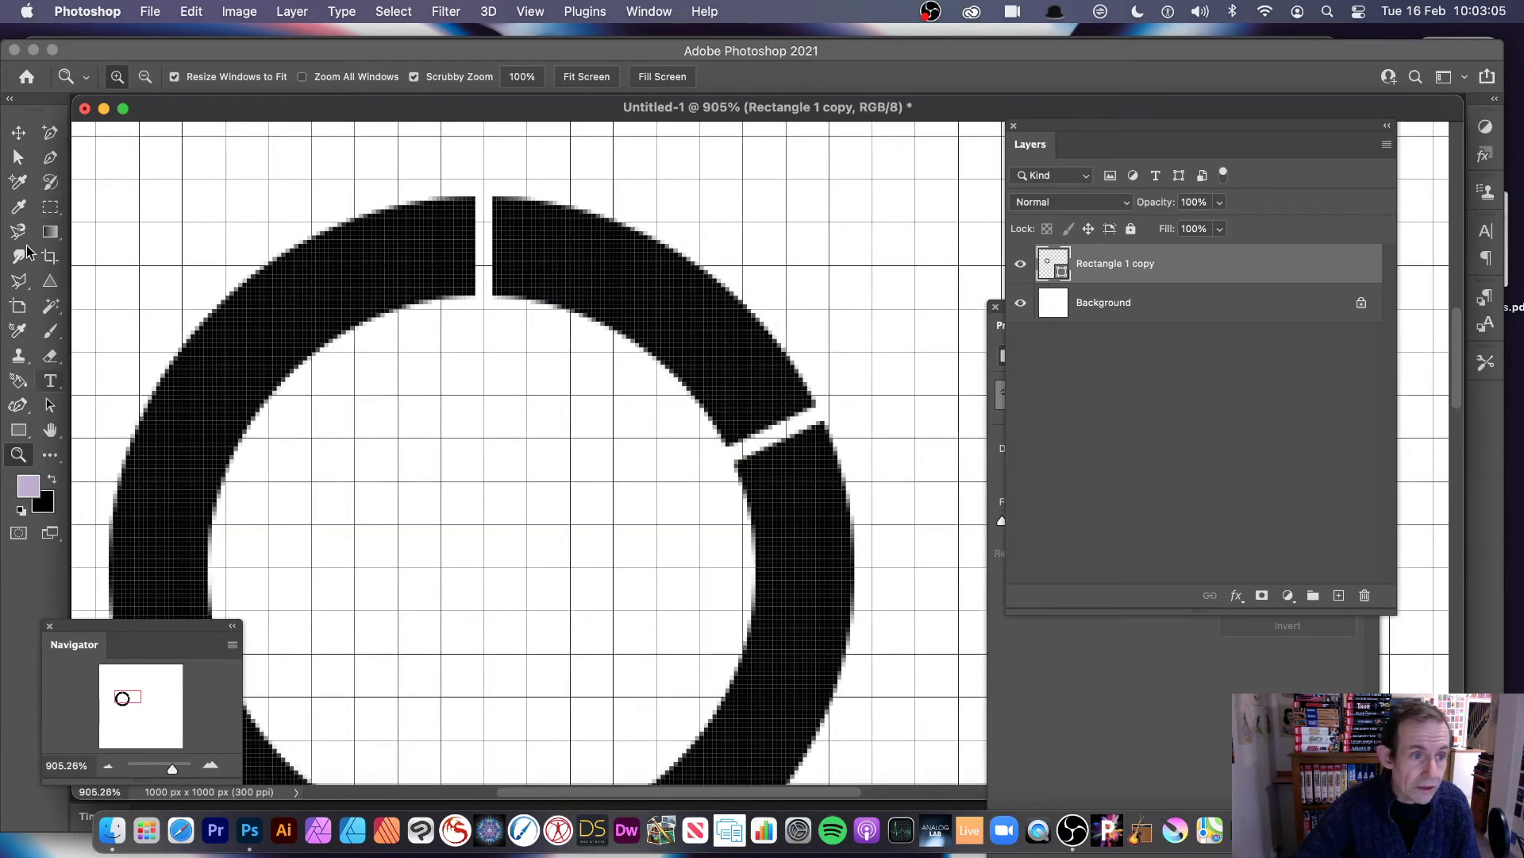
left_click(20, 156)
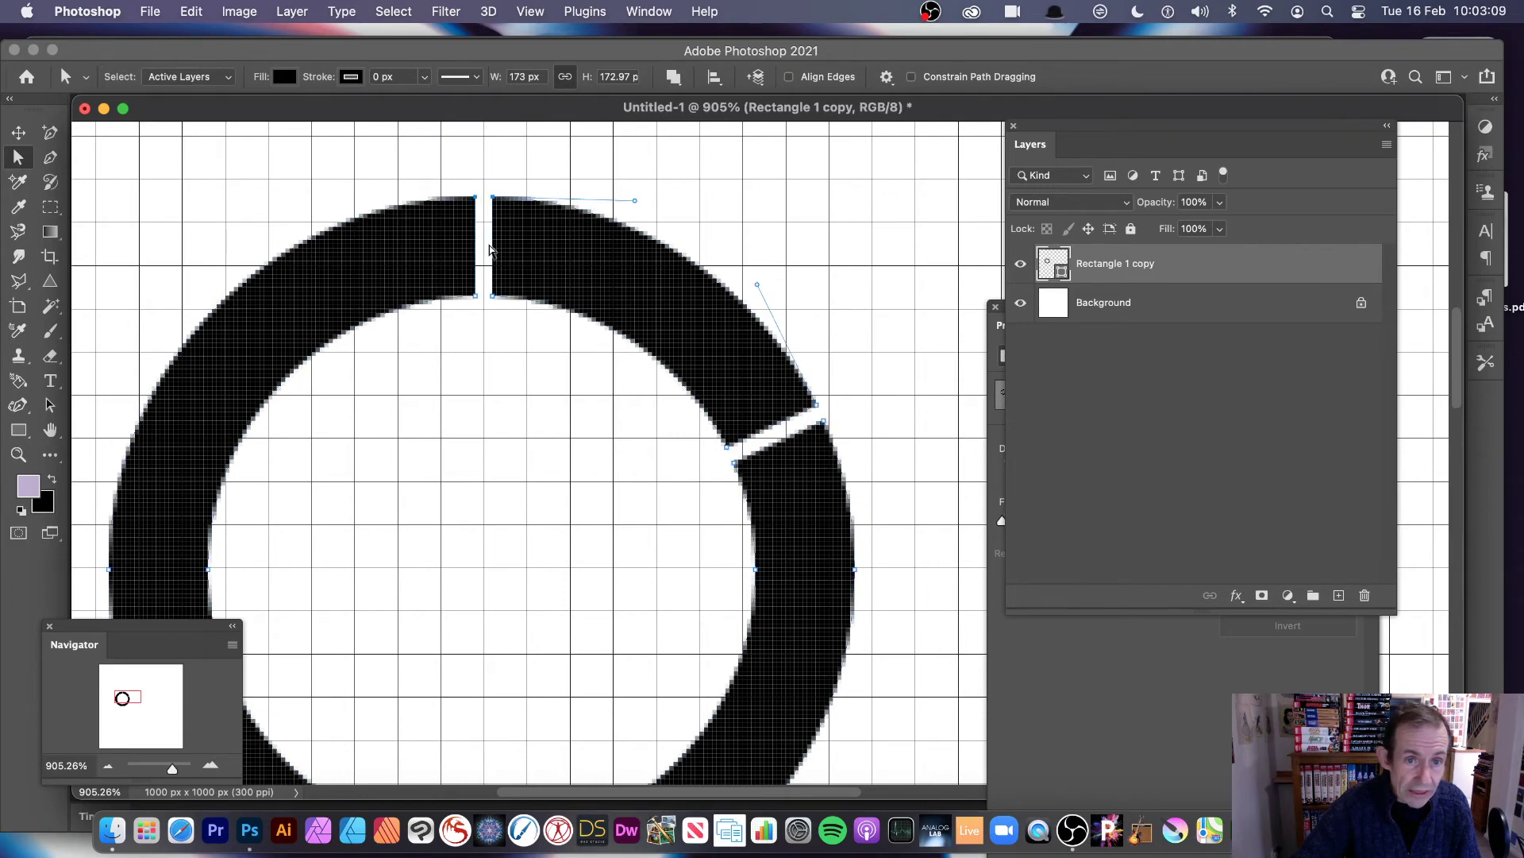
key("BackSpace")
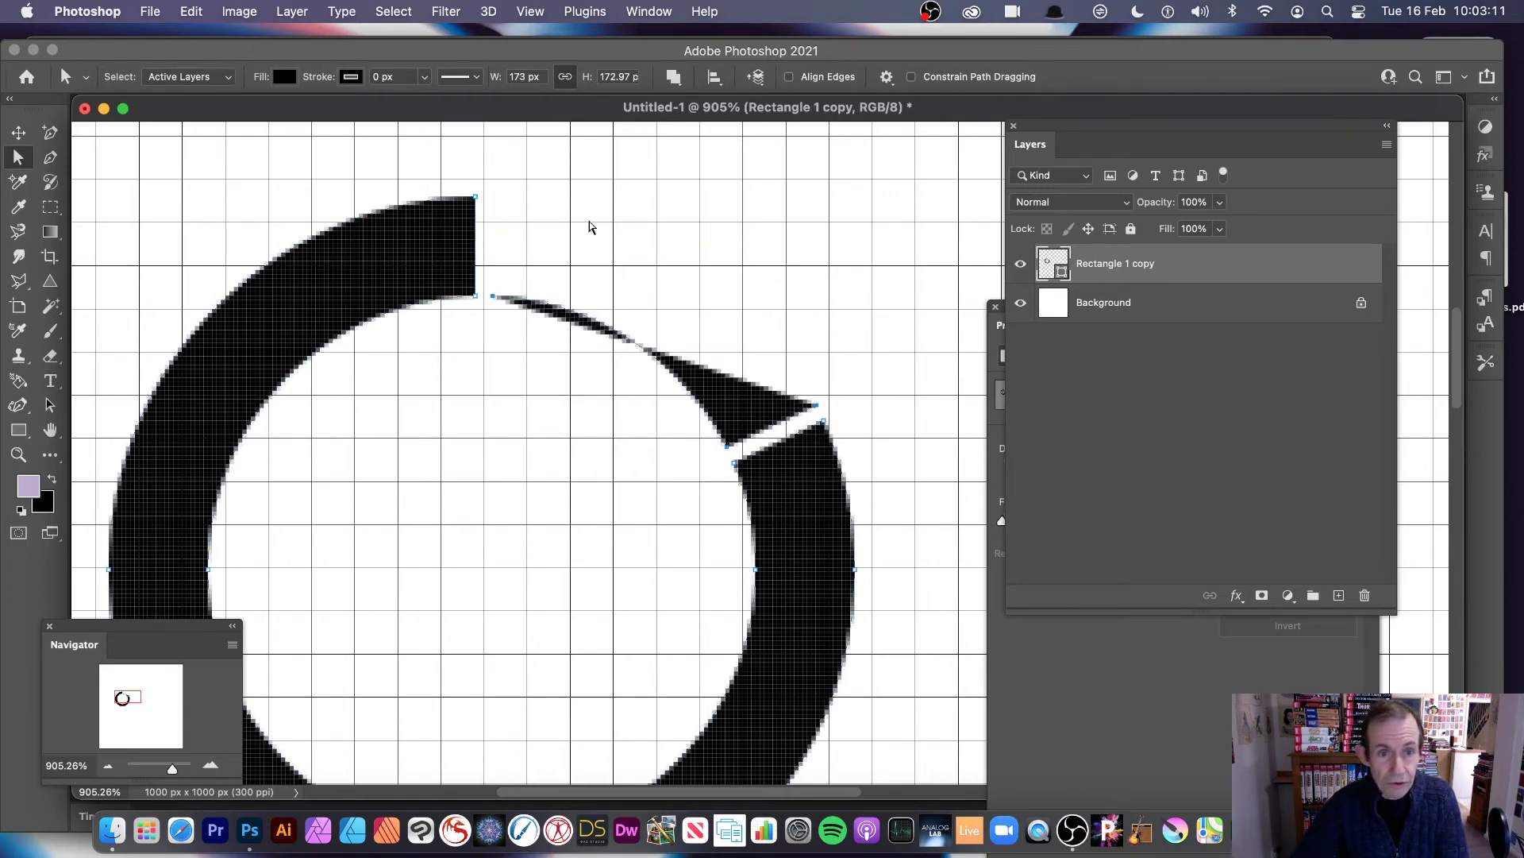
key("BackSpace")
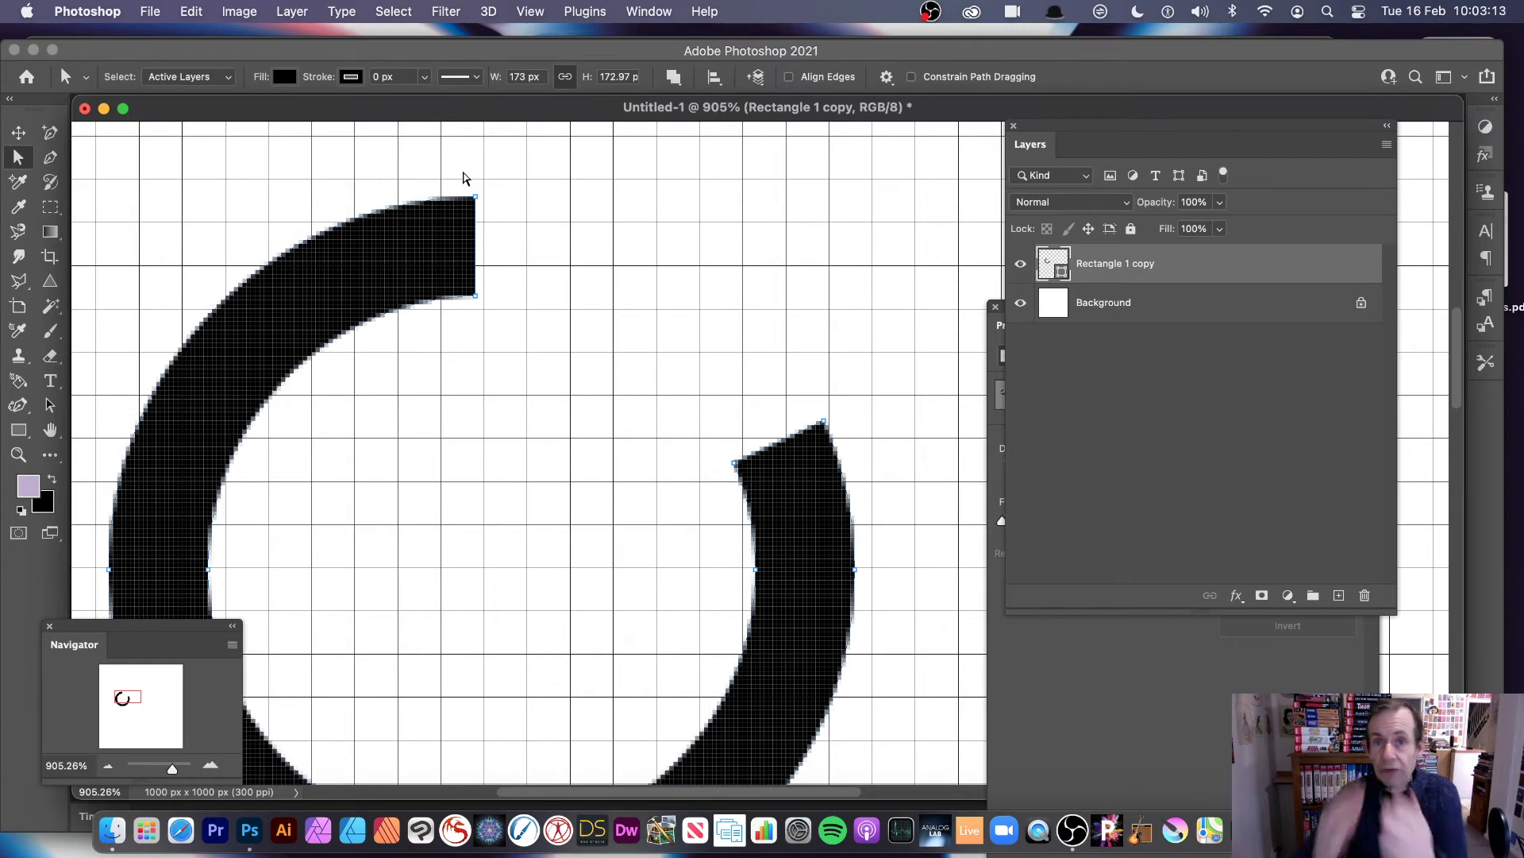
left_click(18, 132)
left_click_drag(165, 770, 167, 769)
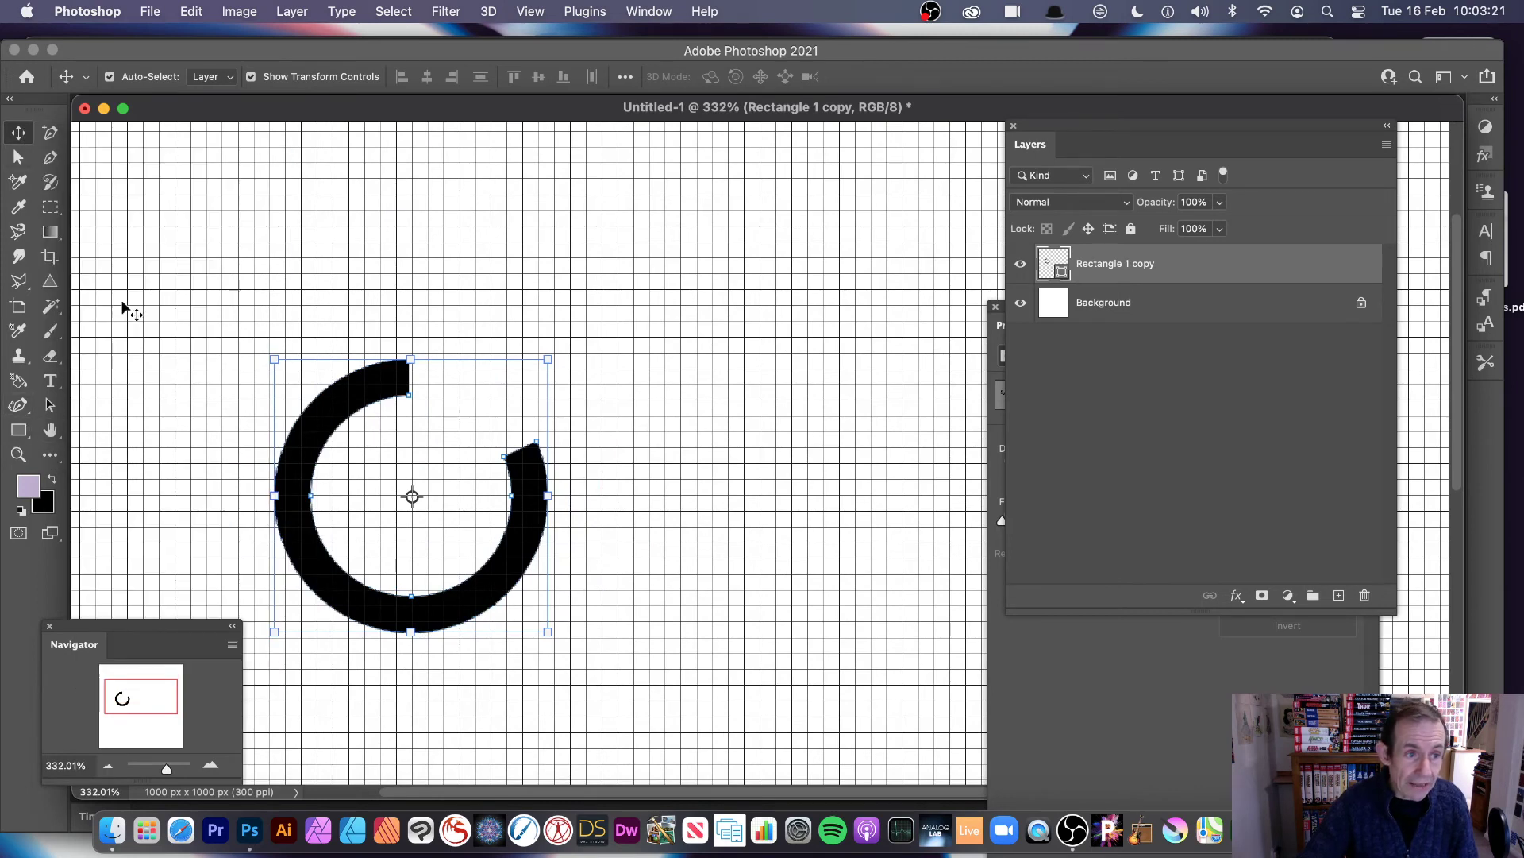
Draw a small black triangle, about 43 × 38 px, above the open arc
left_click(60, 286)
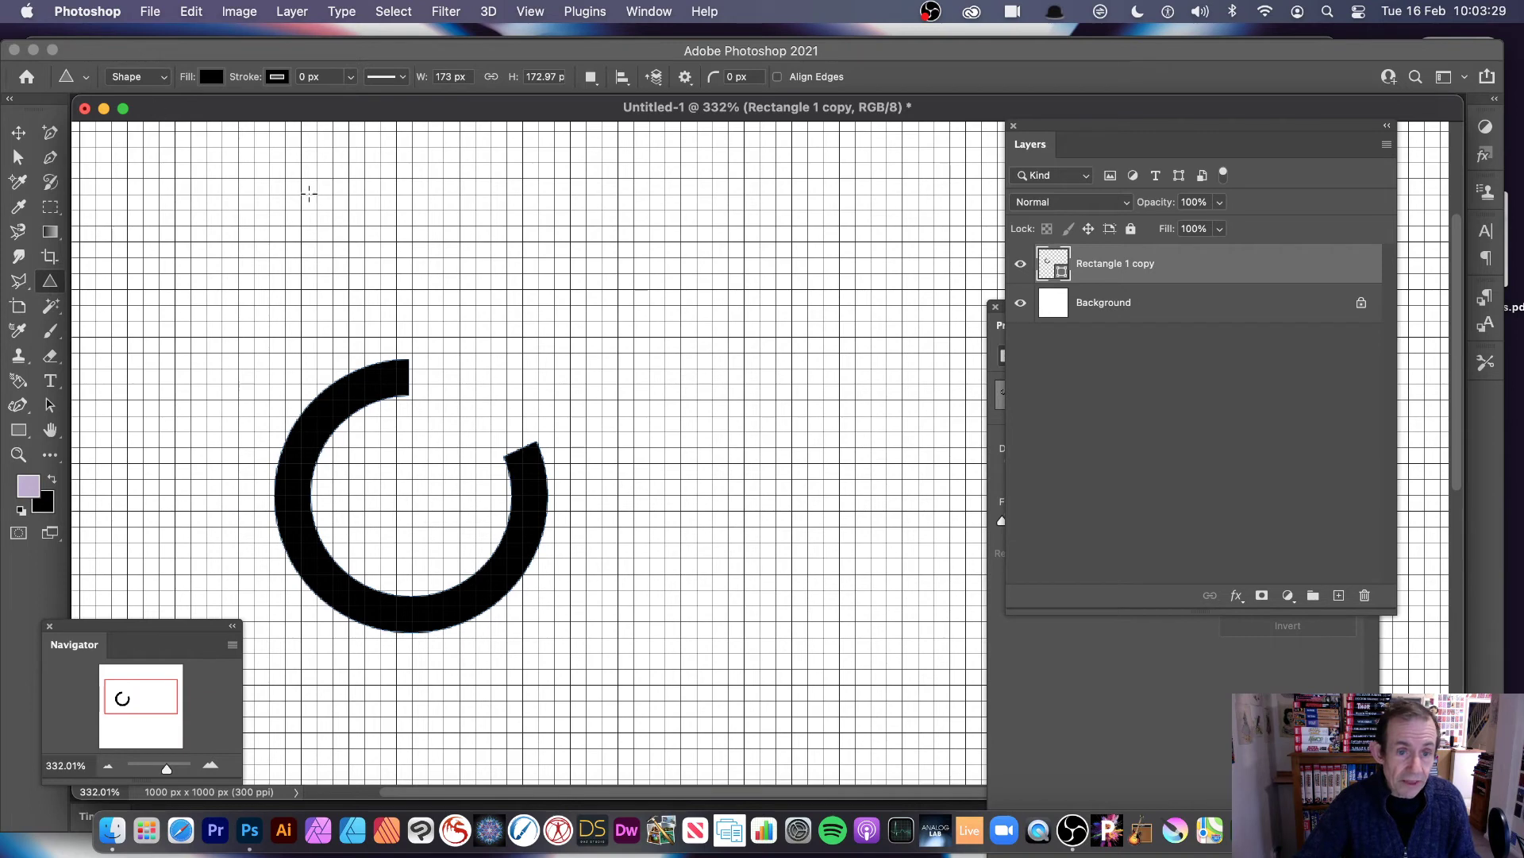
left_click_drag(522, 308, 632, 385)
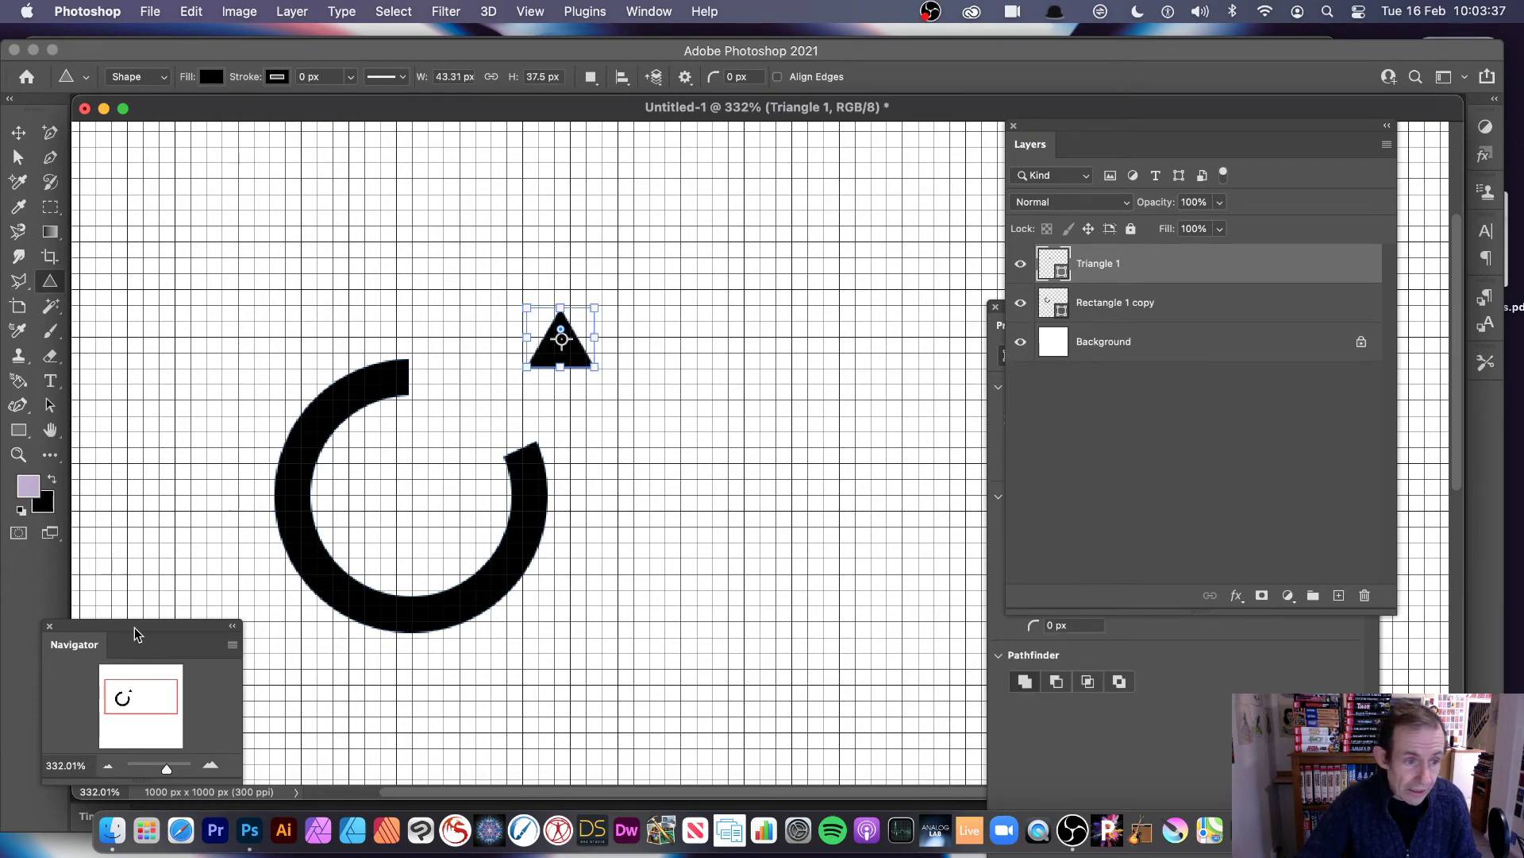
Zoom in on the triangle and round its corners to 9 px
left_click(18, 454)
left_click_drag(459, 293, 545, 368)
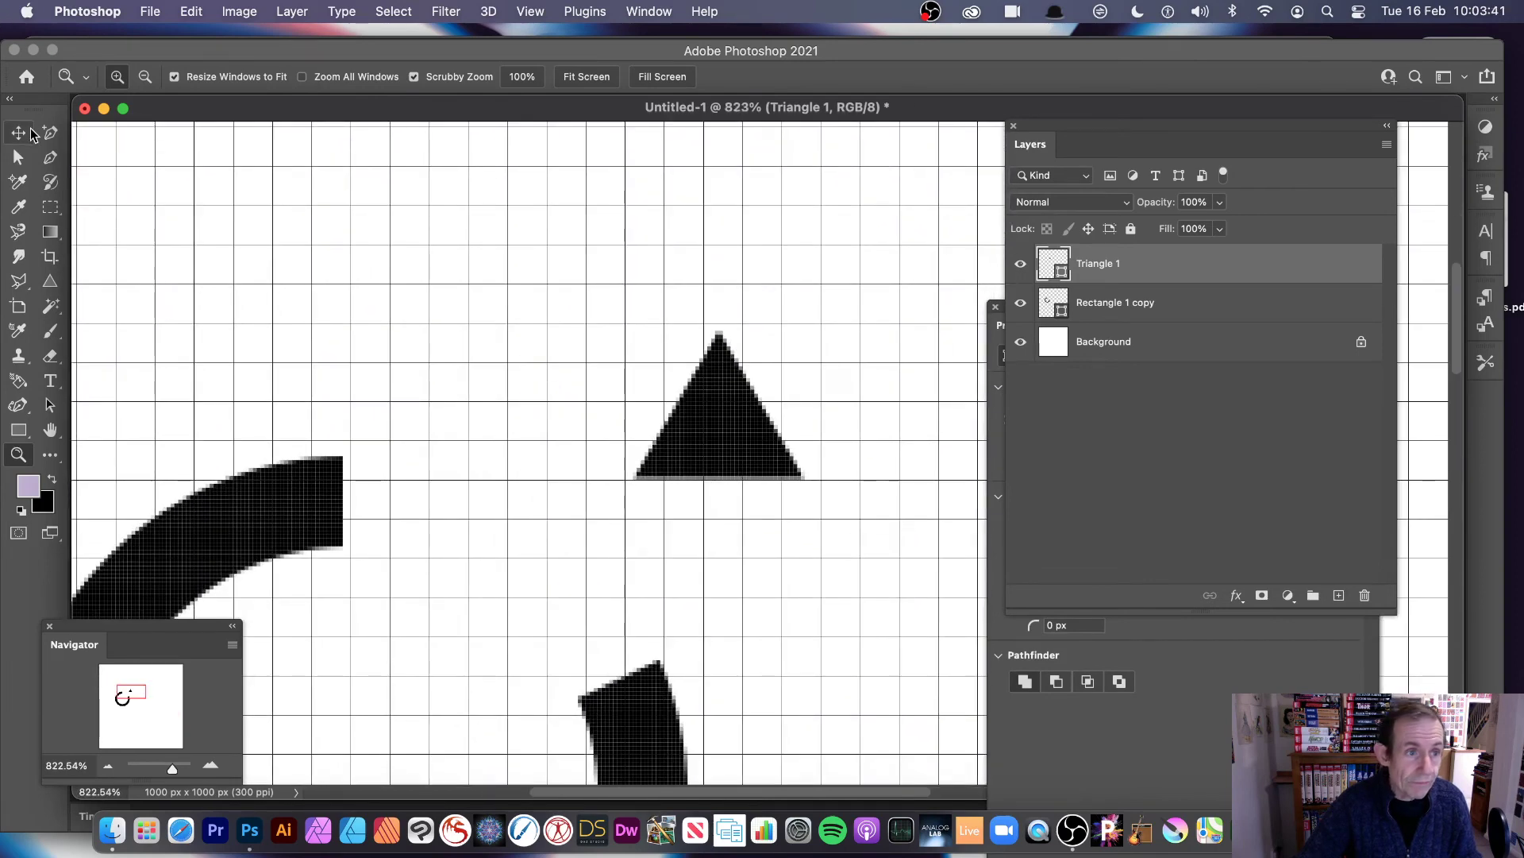
left_click(32, 134)
left_click_drag(720, 353, 720, 398)
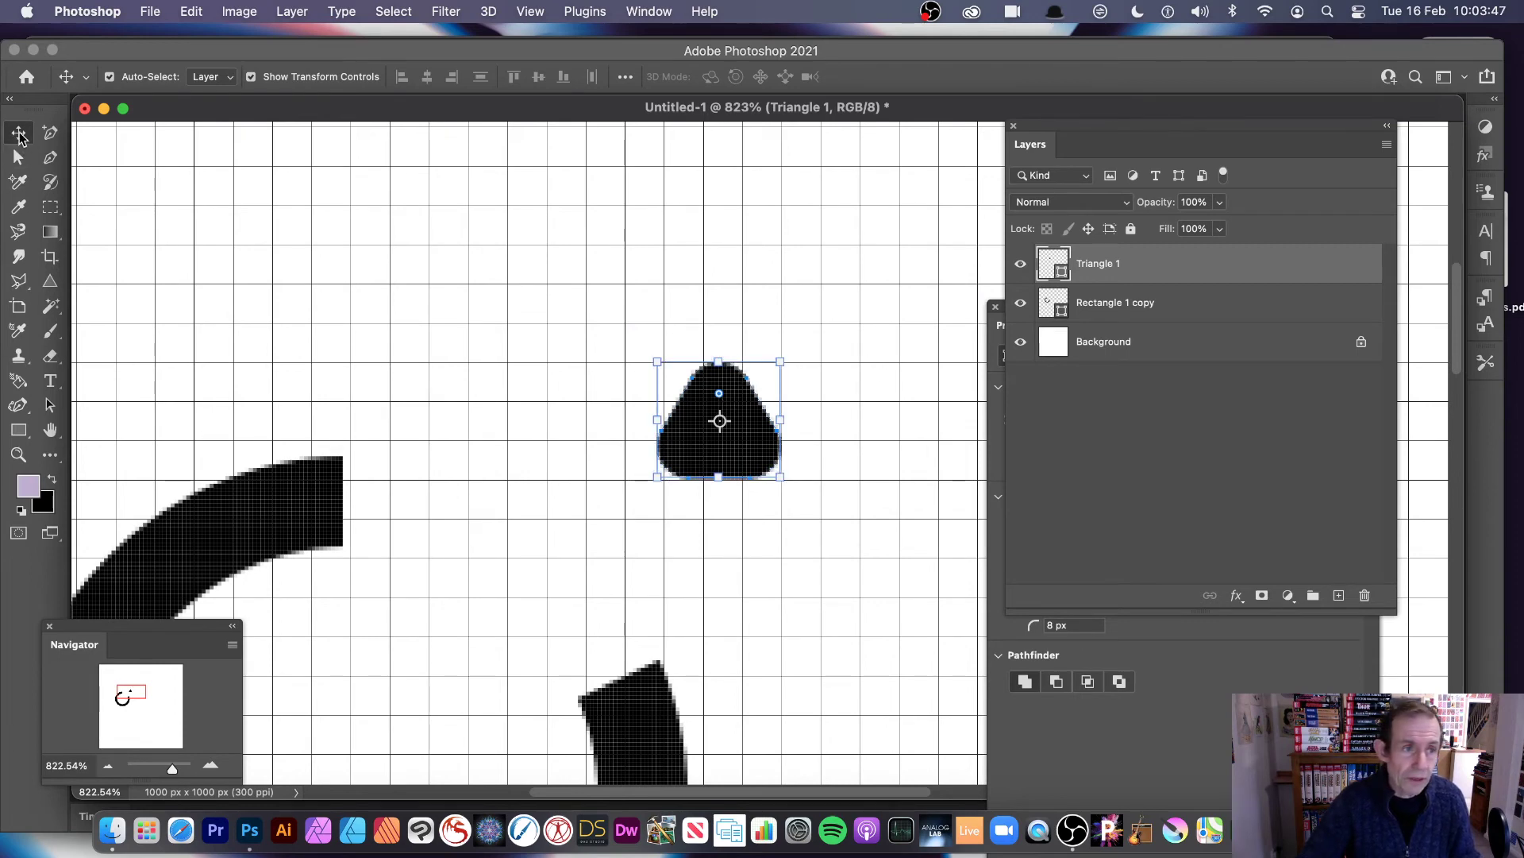
Enlarge the triangle to about 136%, rotate it 90° and set it on the arc's top end
left_click_drag(782, 477, 827, 524)
left_click_drag(782, 453, 480, 442)
left_click_drag(544, 323, 541, 532)
left_click_drag(404, 370, 377, 446)
Fine-tune the arrowhead's position with arrow-key nudges and commit the transform
key("Up")
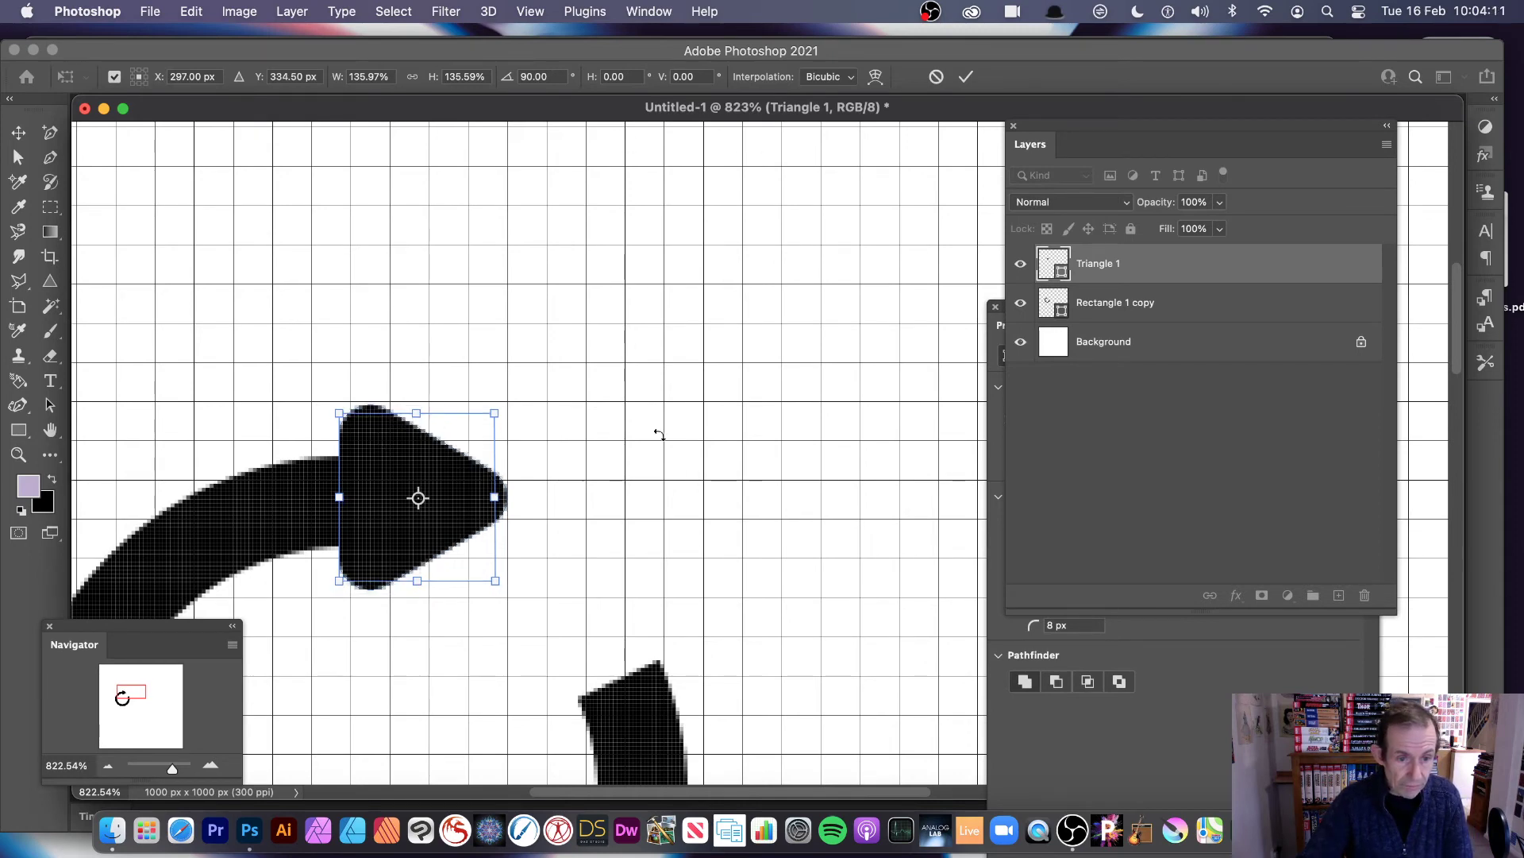
key("Down")
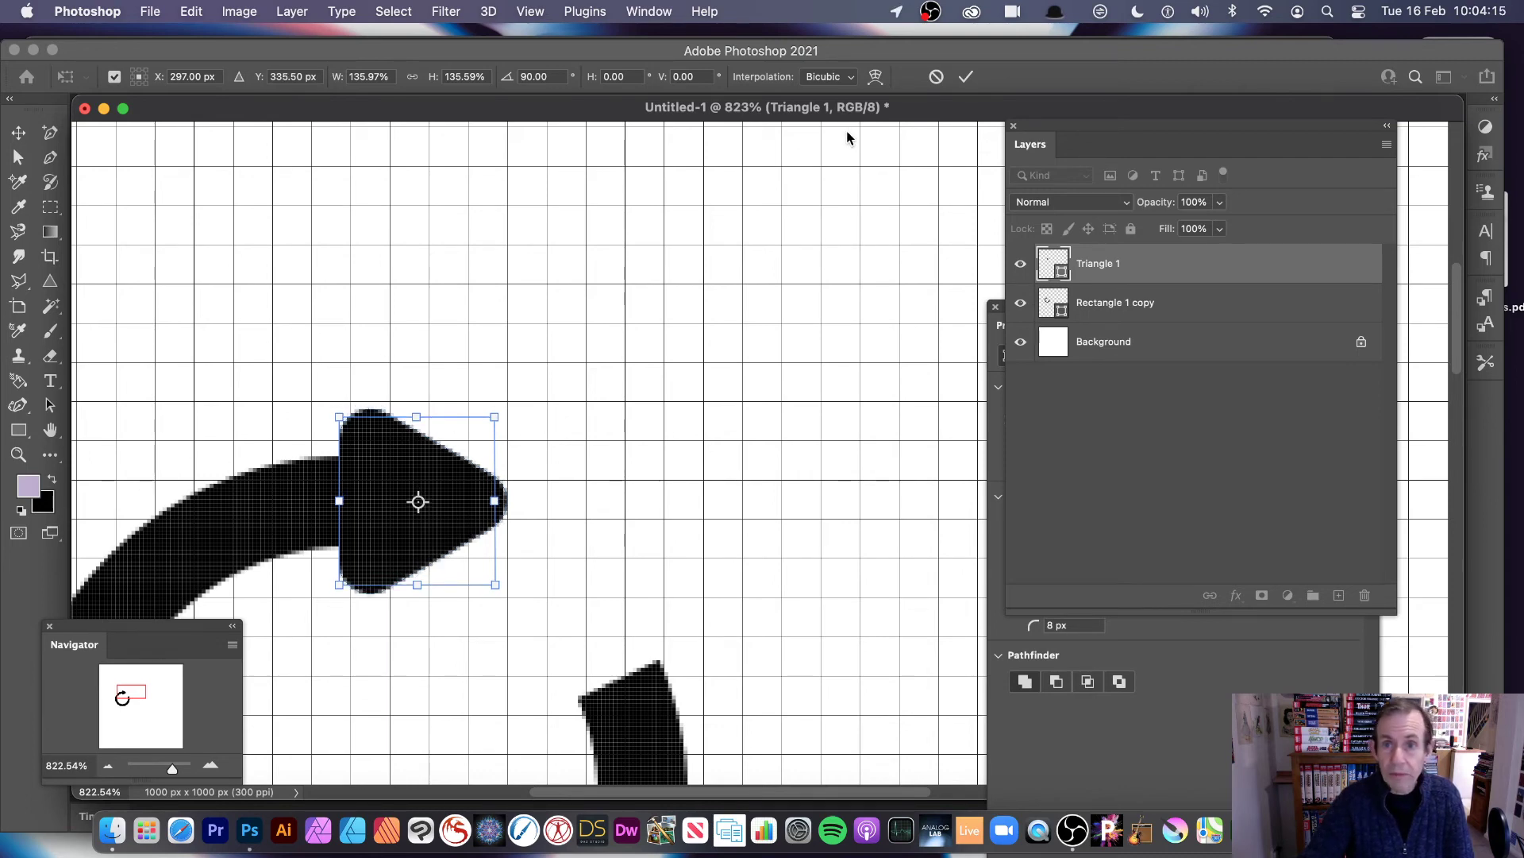
left_click(965, 76)
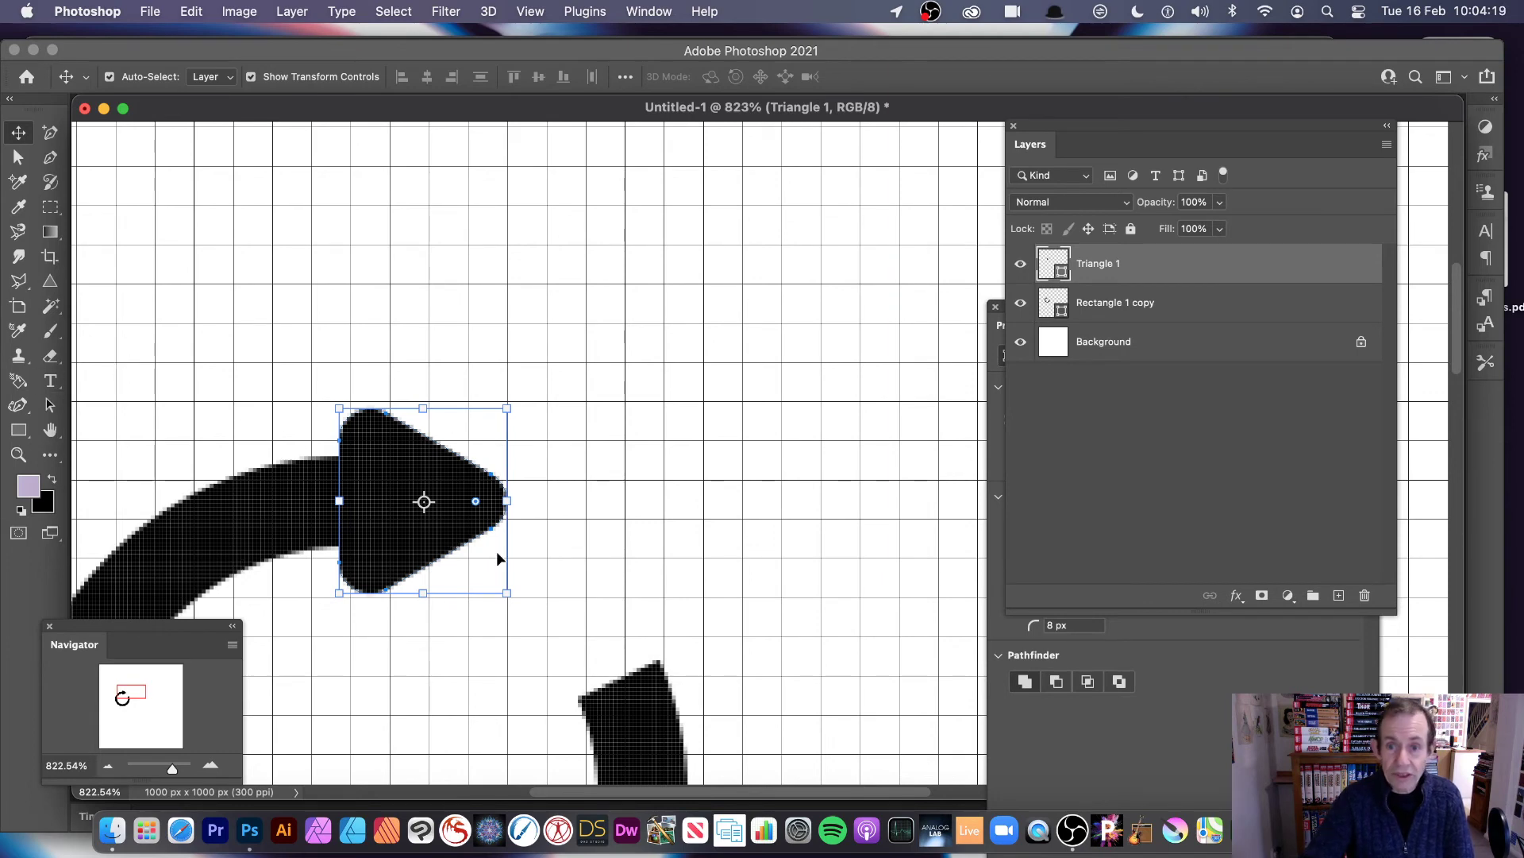
left_click_drag(179, 769, 170, 767)
Draw a thin test rectangle beside the arc, then undo it
left_click(24, 436)
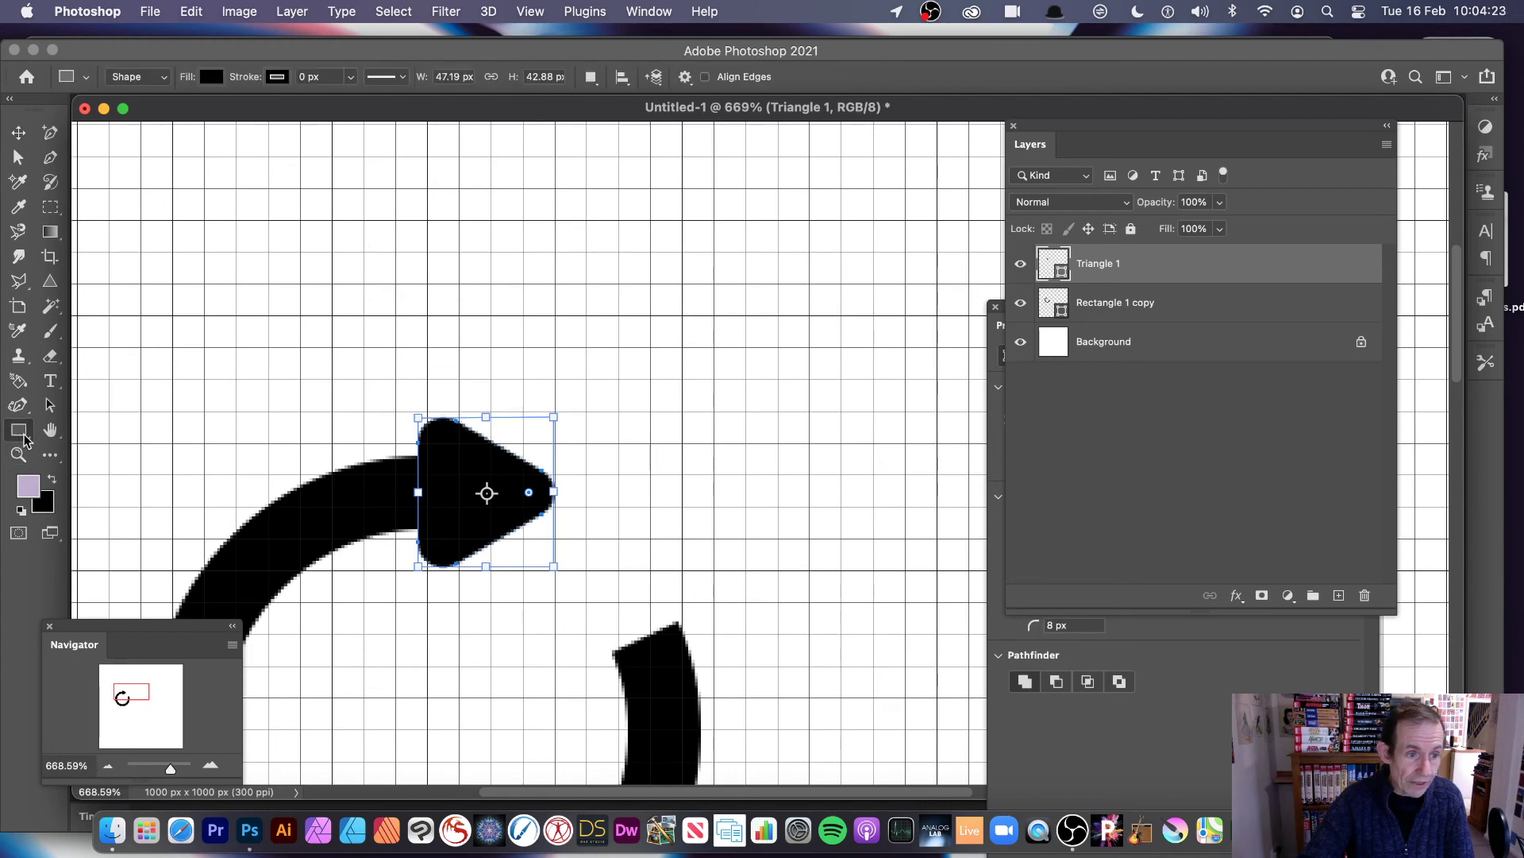
left_click_drag(719, 534, 727, 619)
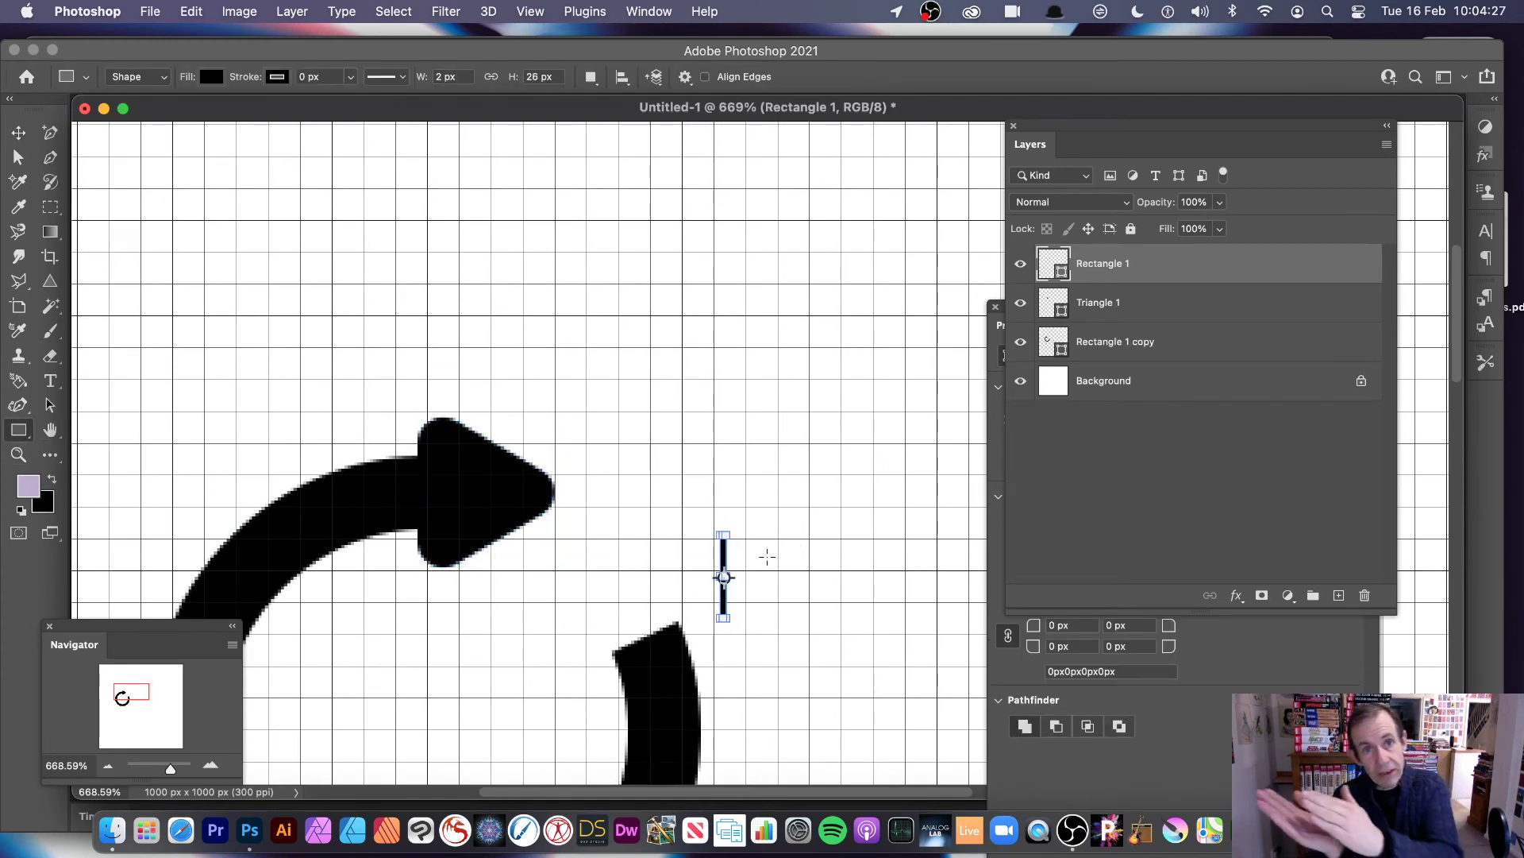
key("super+z")
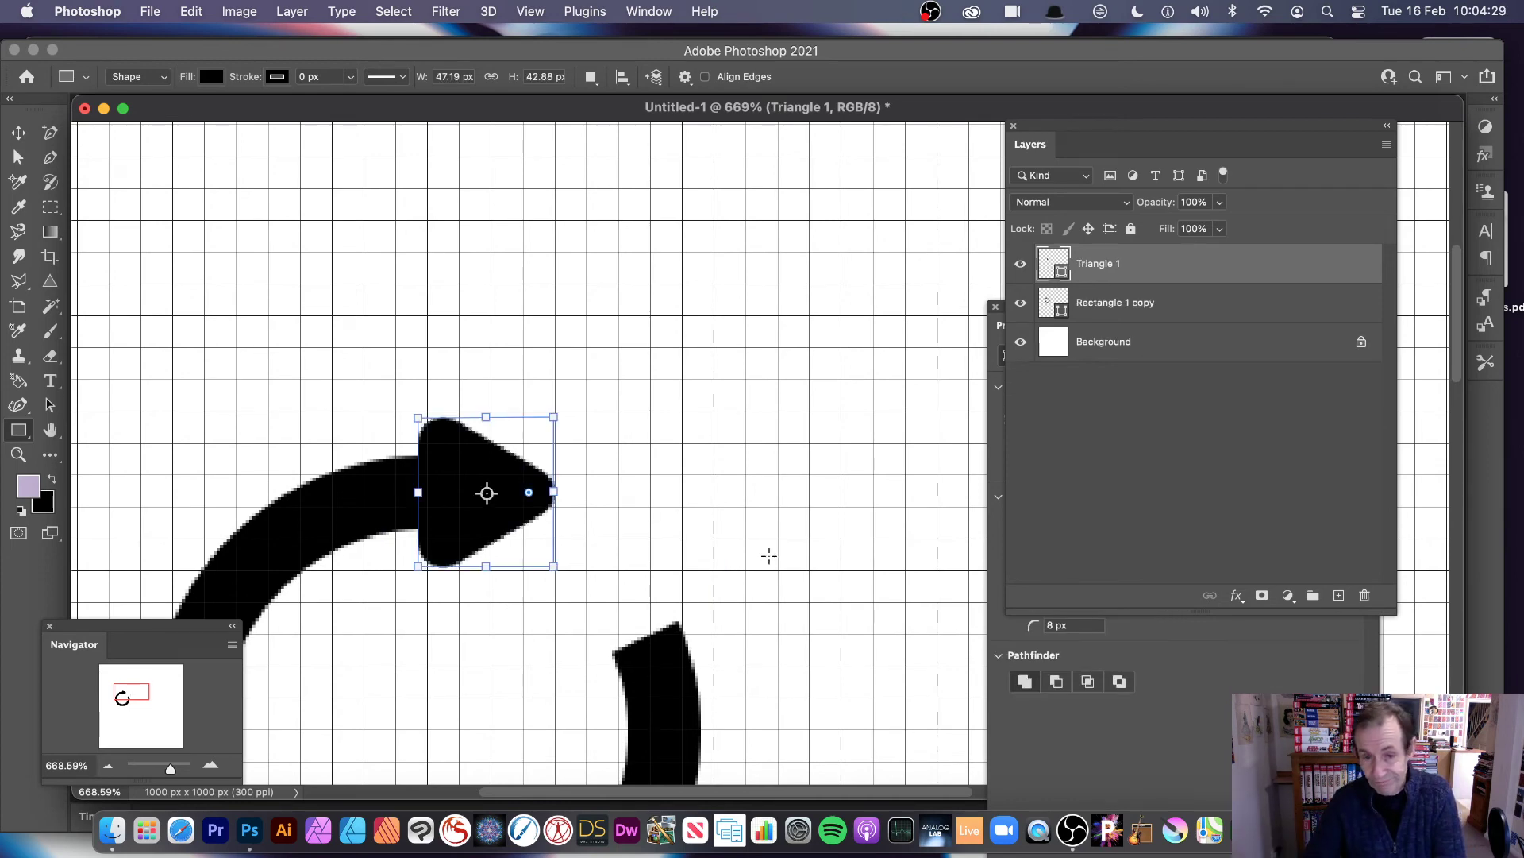
Select the Triangle 1 and Rectangle 1 copy layers and all their arrow paths
key("v")
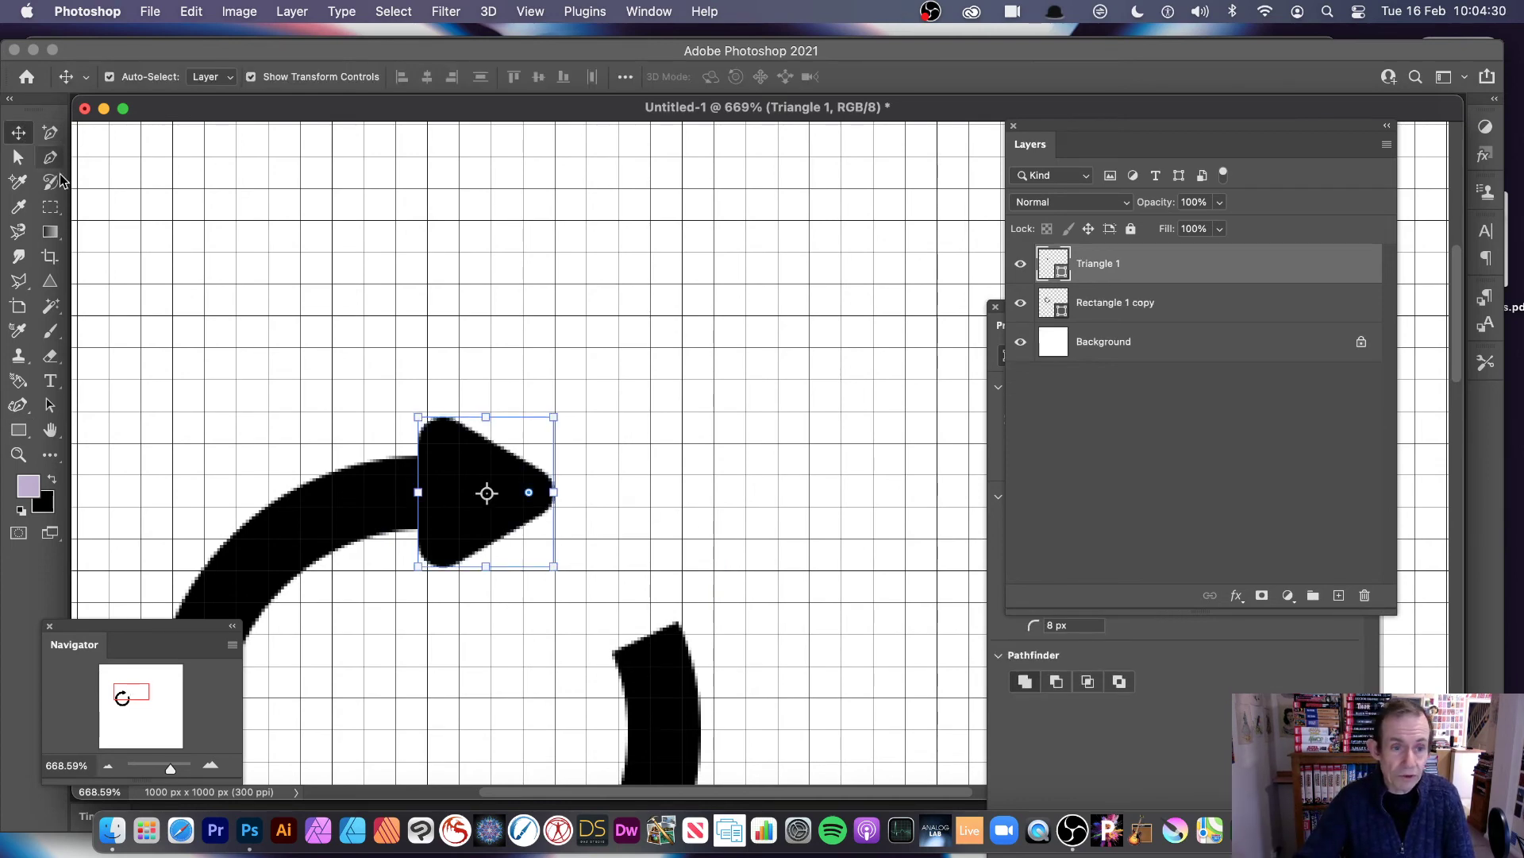
left_click(172, 435)
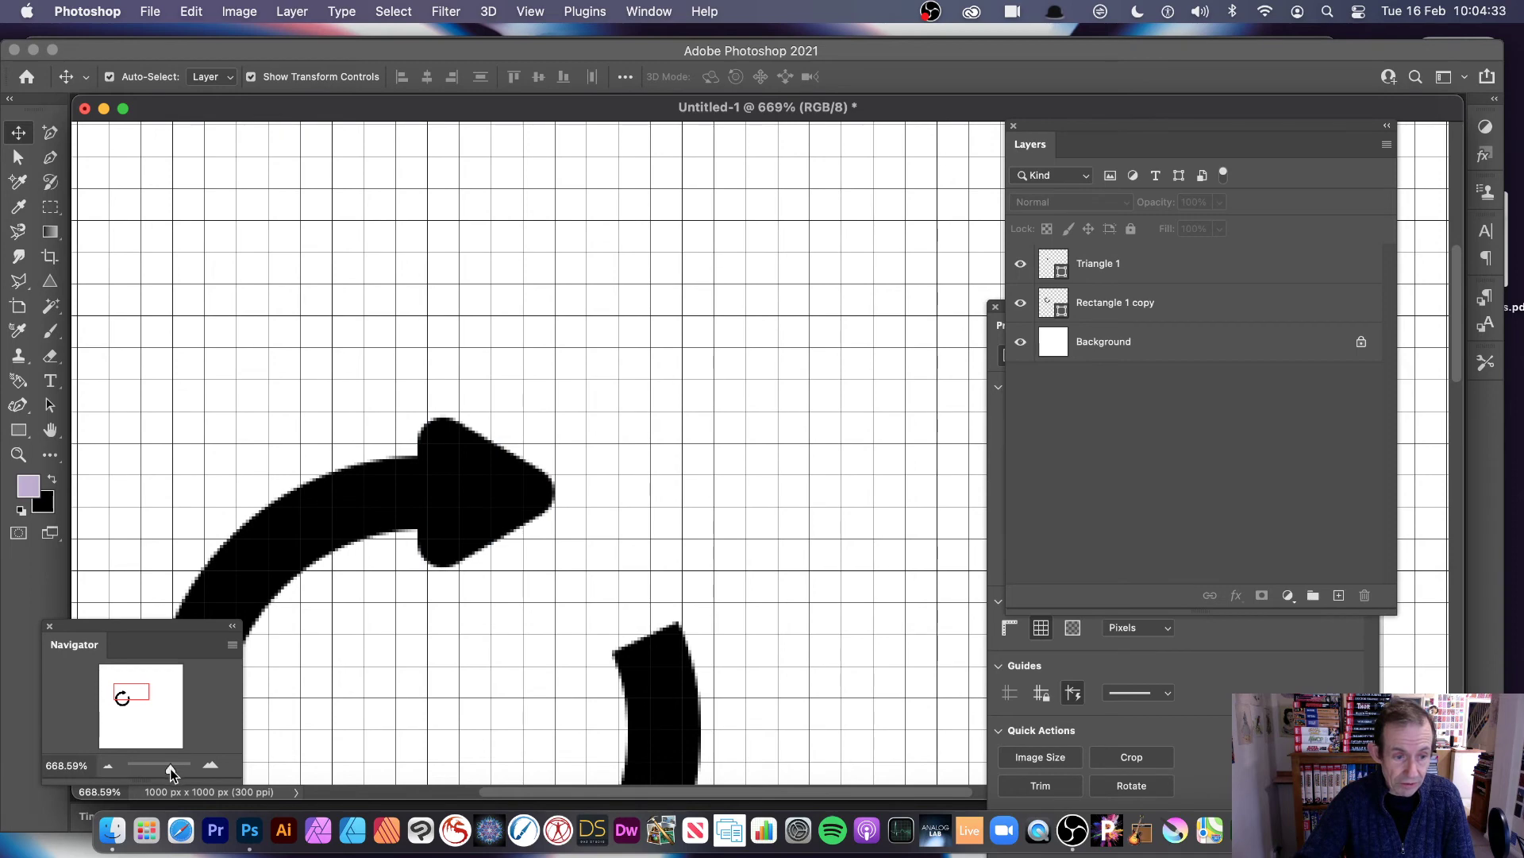
left_click_drag(170, 769, 165, 770)
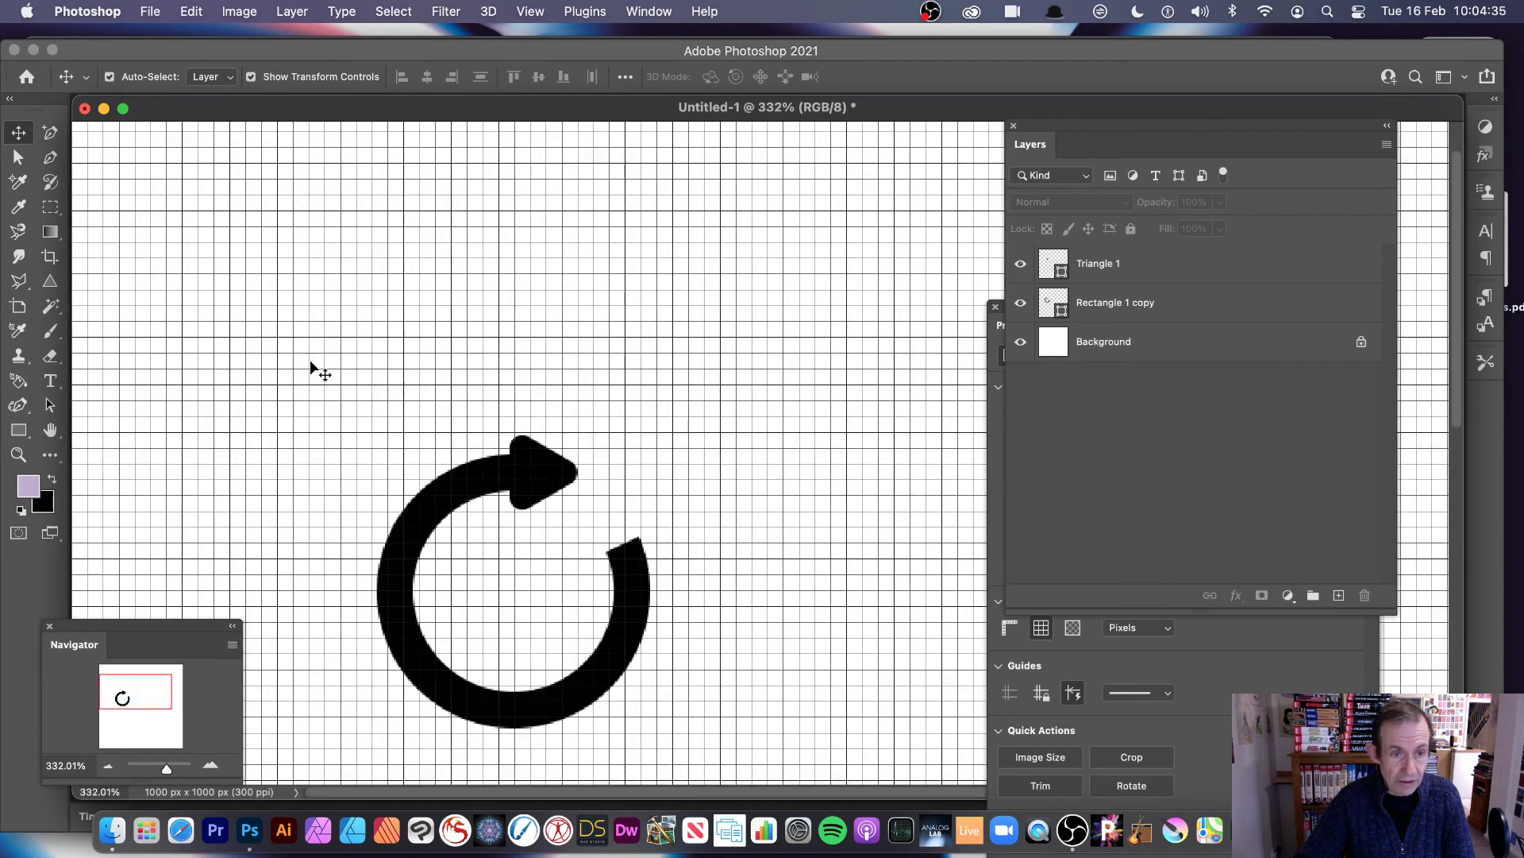
left_click(17, 158)
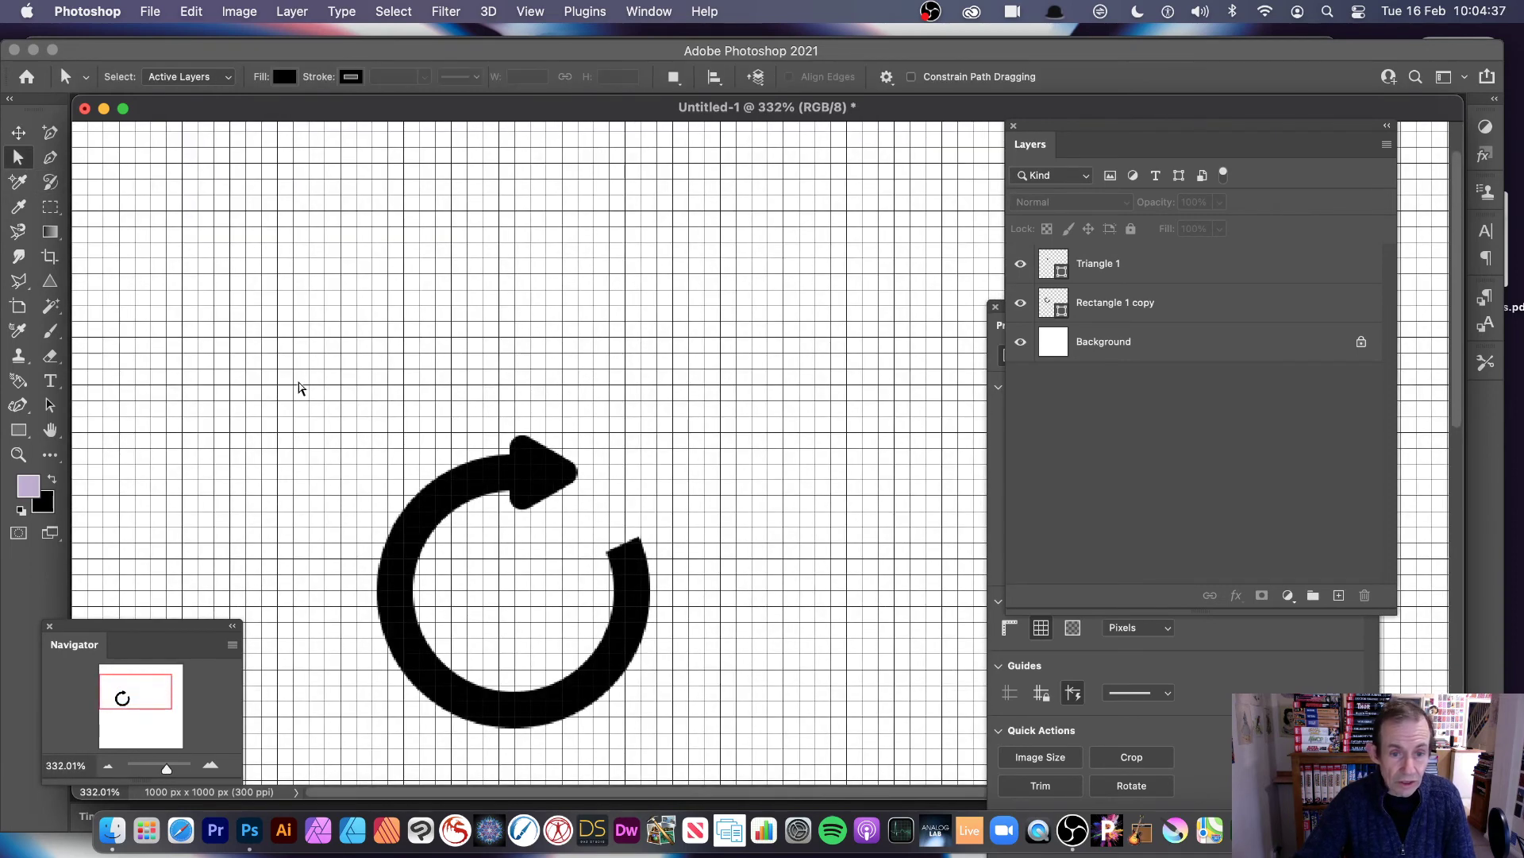
left_click_drag(292, 366, 746, 779)
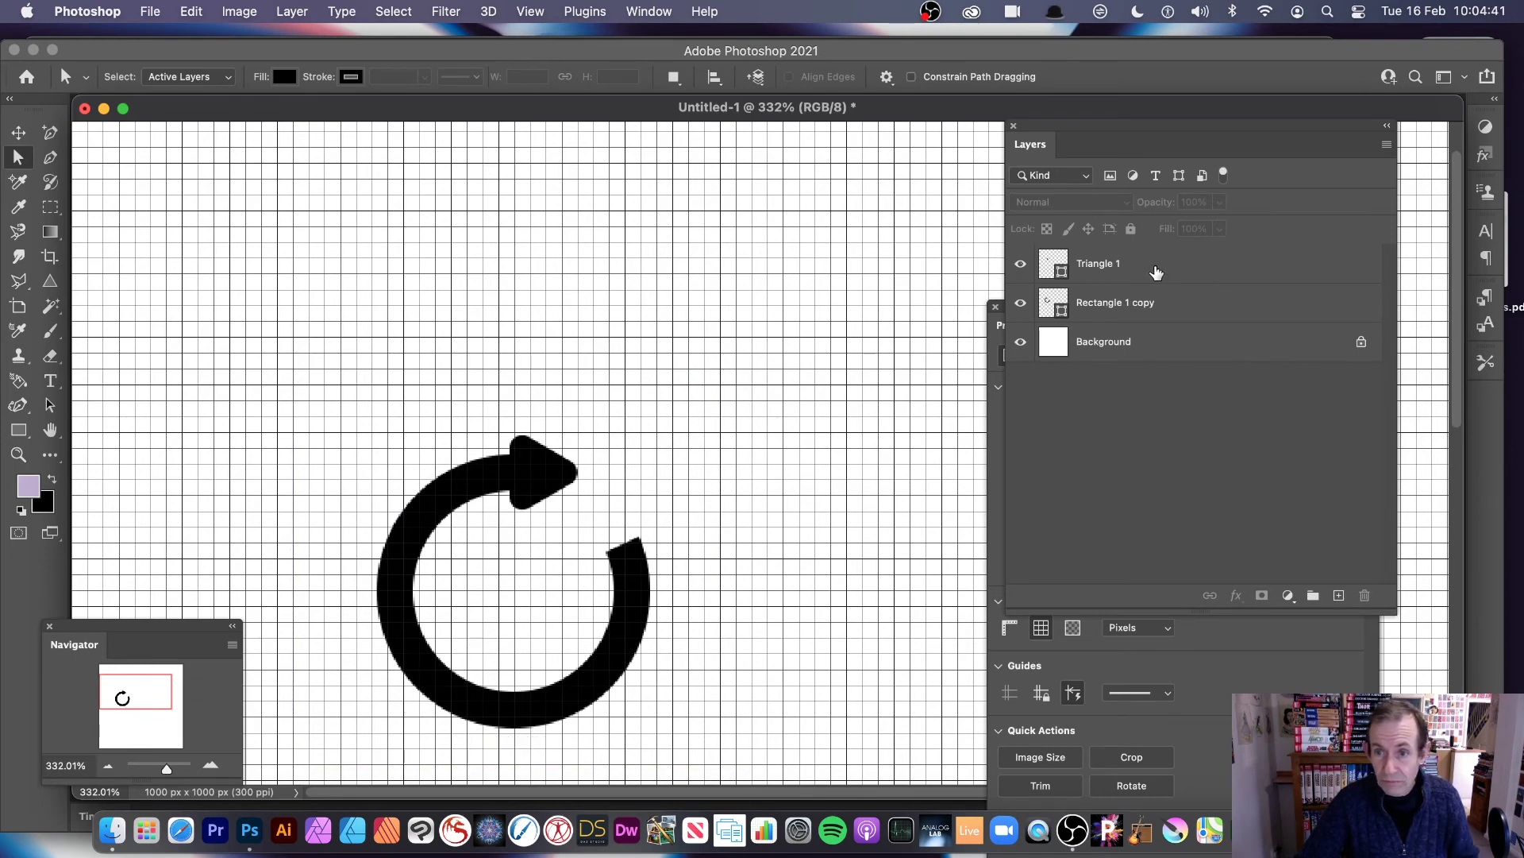
left_click(1156, 273)
left_click(1139, 310, "shift")
left_click_drag(269, 399, 731, 749)
Unite the arrowhead and ring with Unite Shapes, then Merge Shape Components
left_click(289, 11)
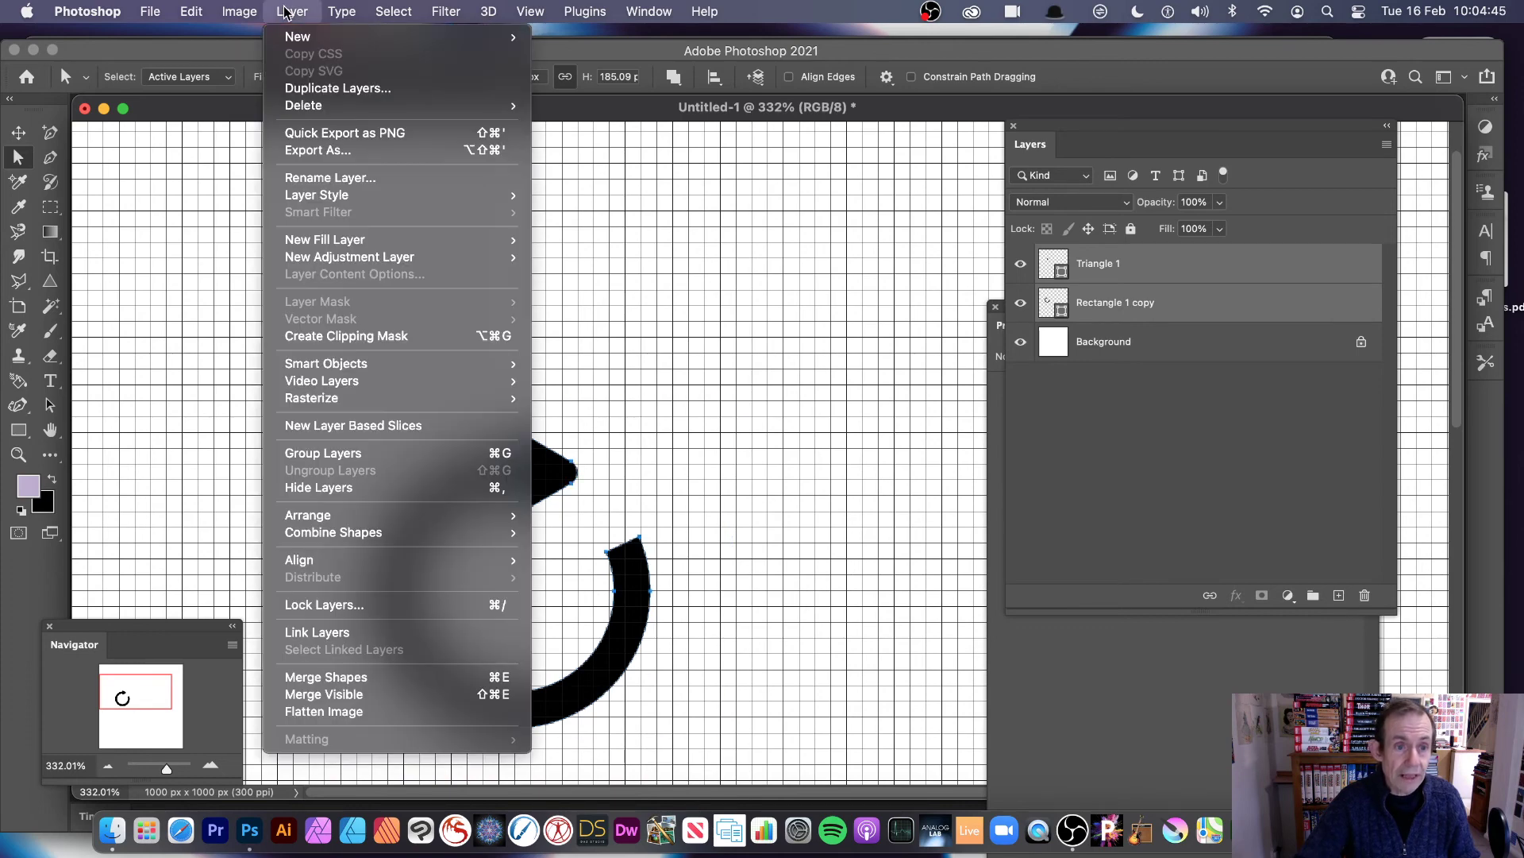
mouse_move(508, 532)
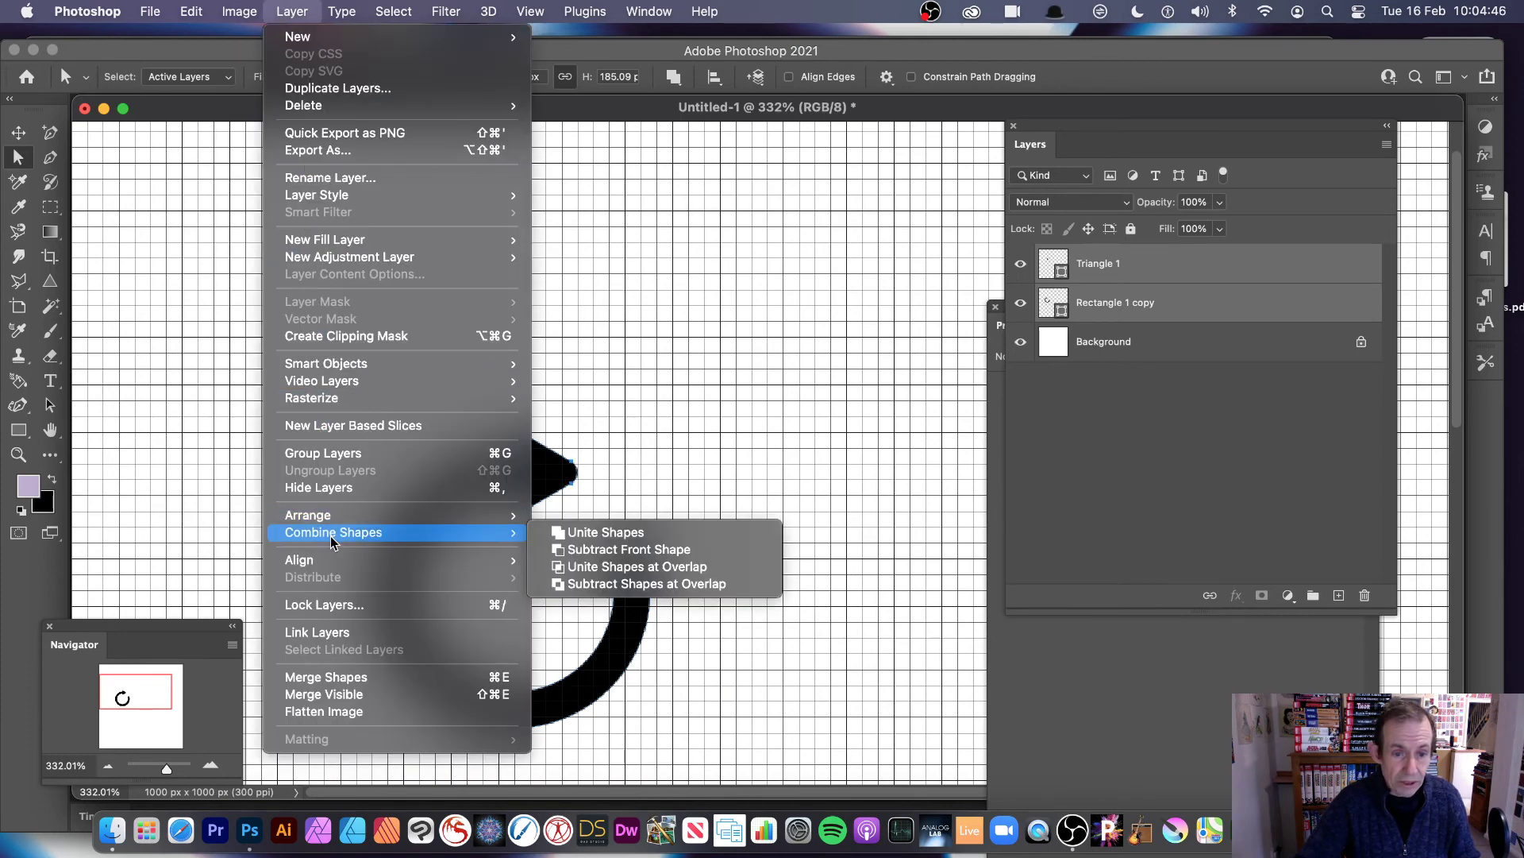
left_click(644, 532)
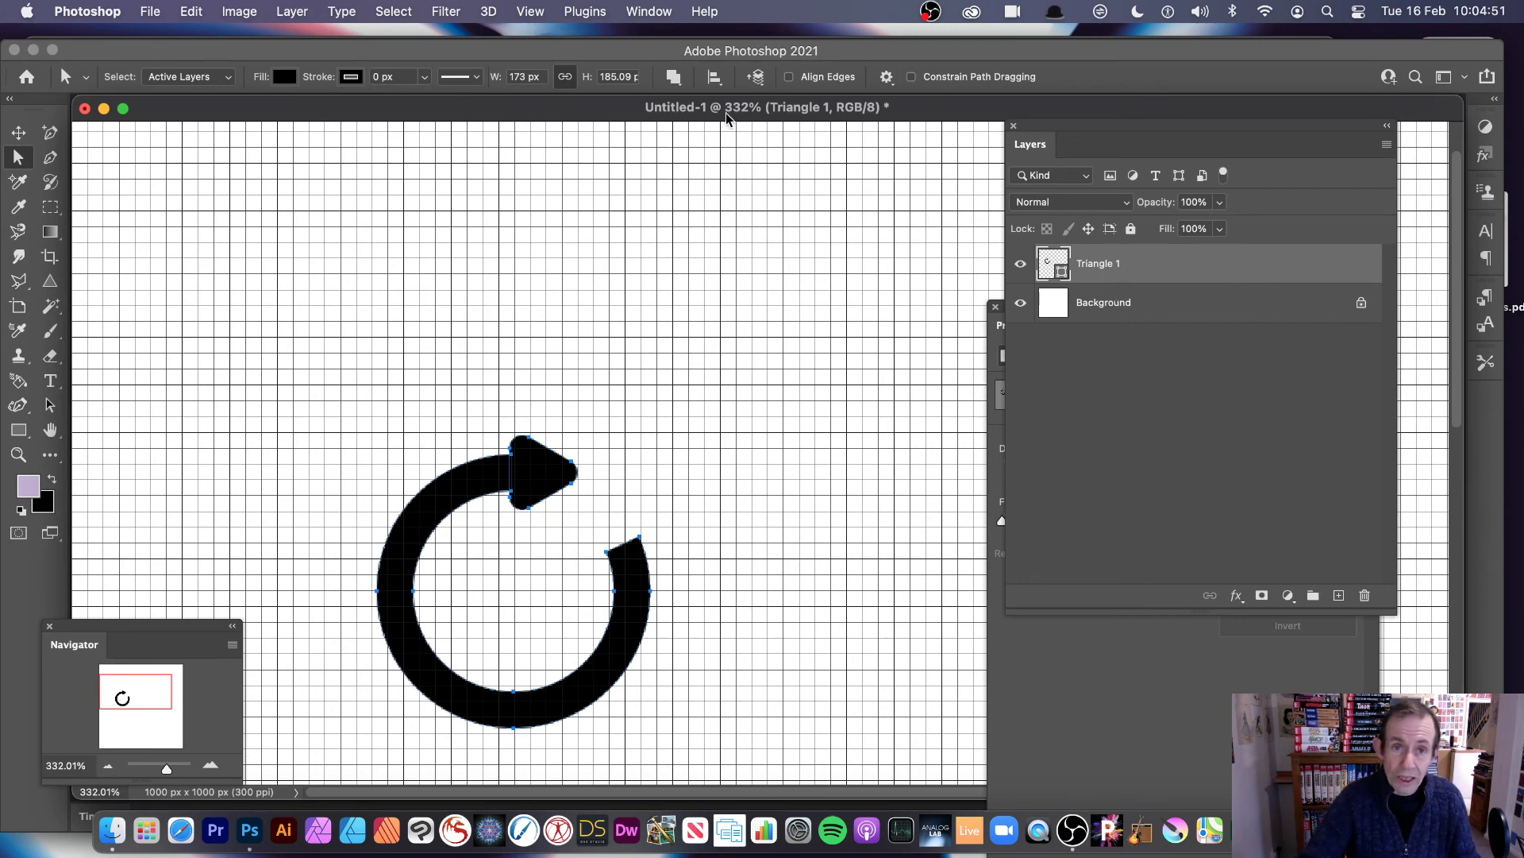
left_click(676, 79)
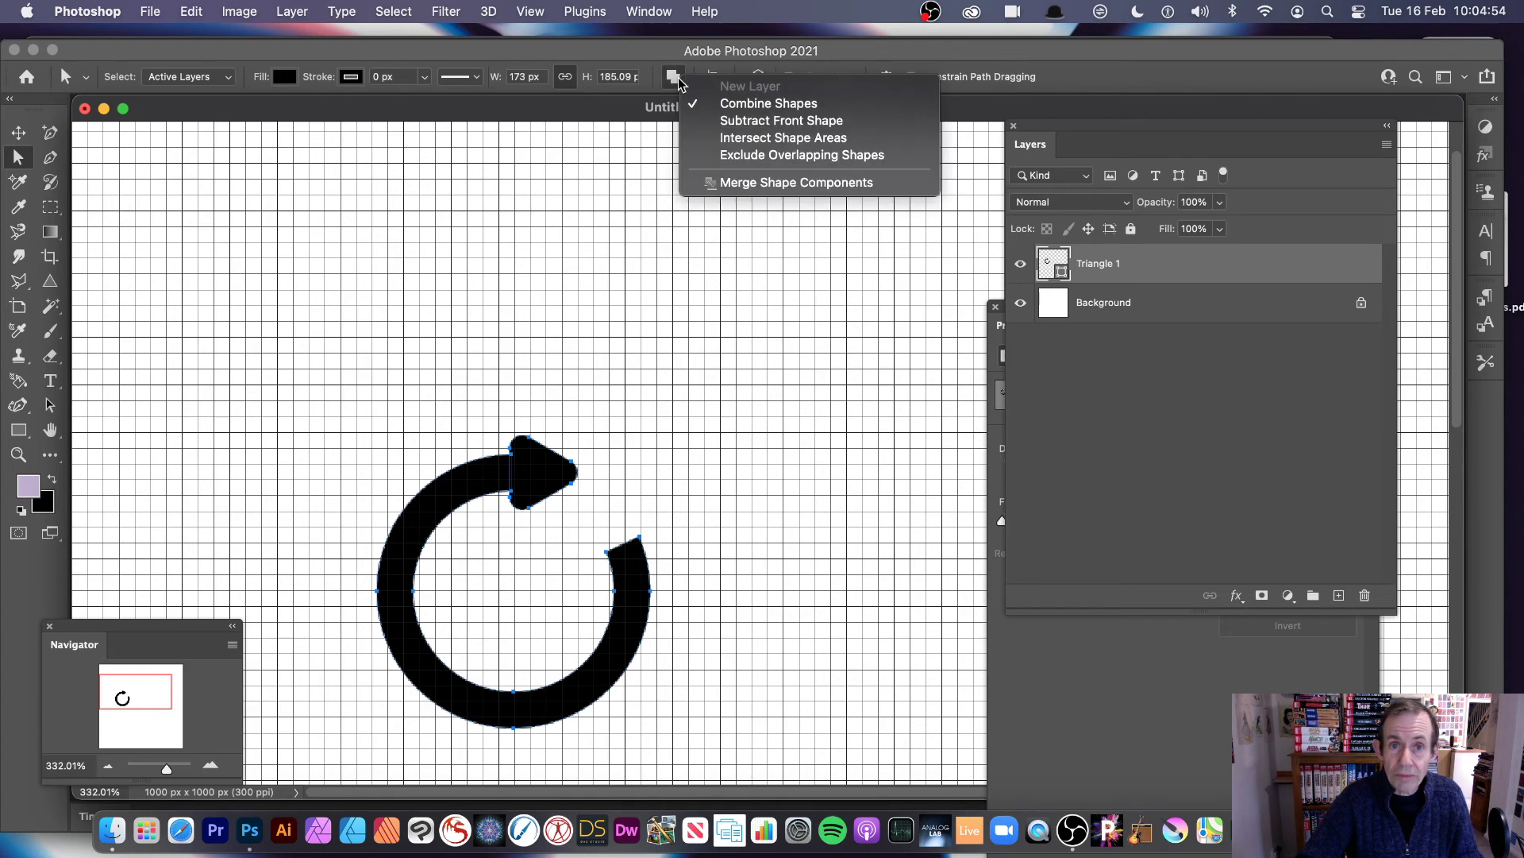
left_click(764, 185)
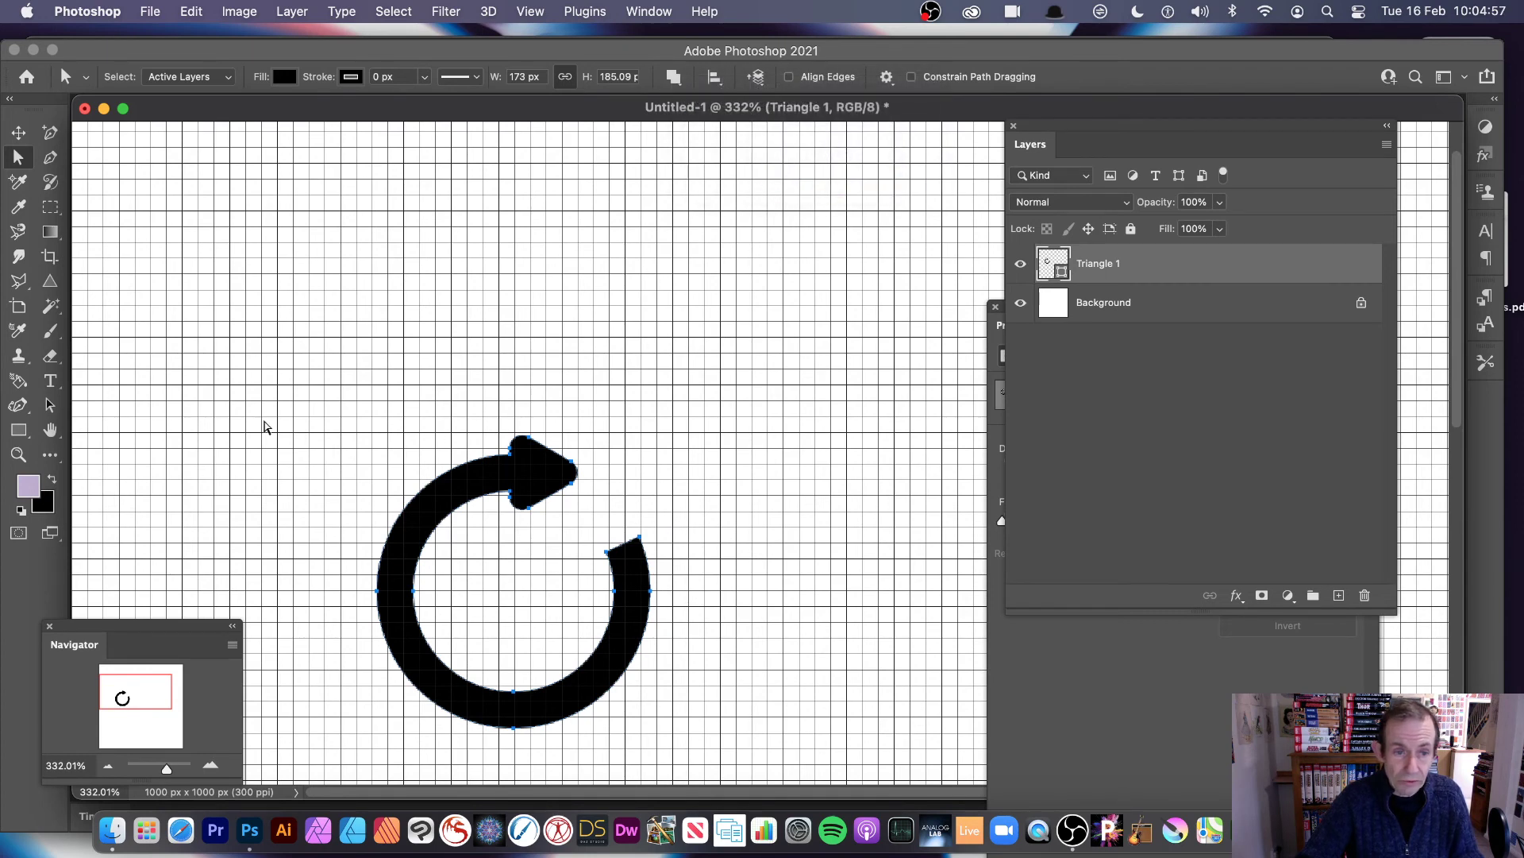
Move the combined arrow upper left and scale it up to about 172%
left_click(18, 132)
left_click_drag(549, 483, 534, 258)
left_click_drag(632, 502, 871, 672)
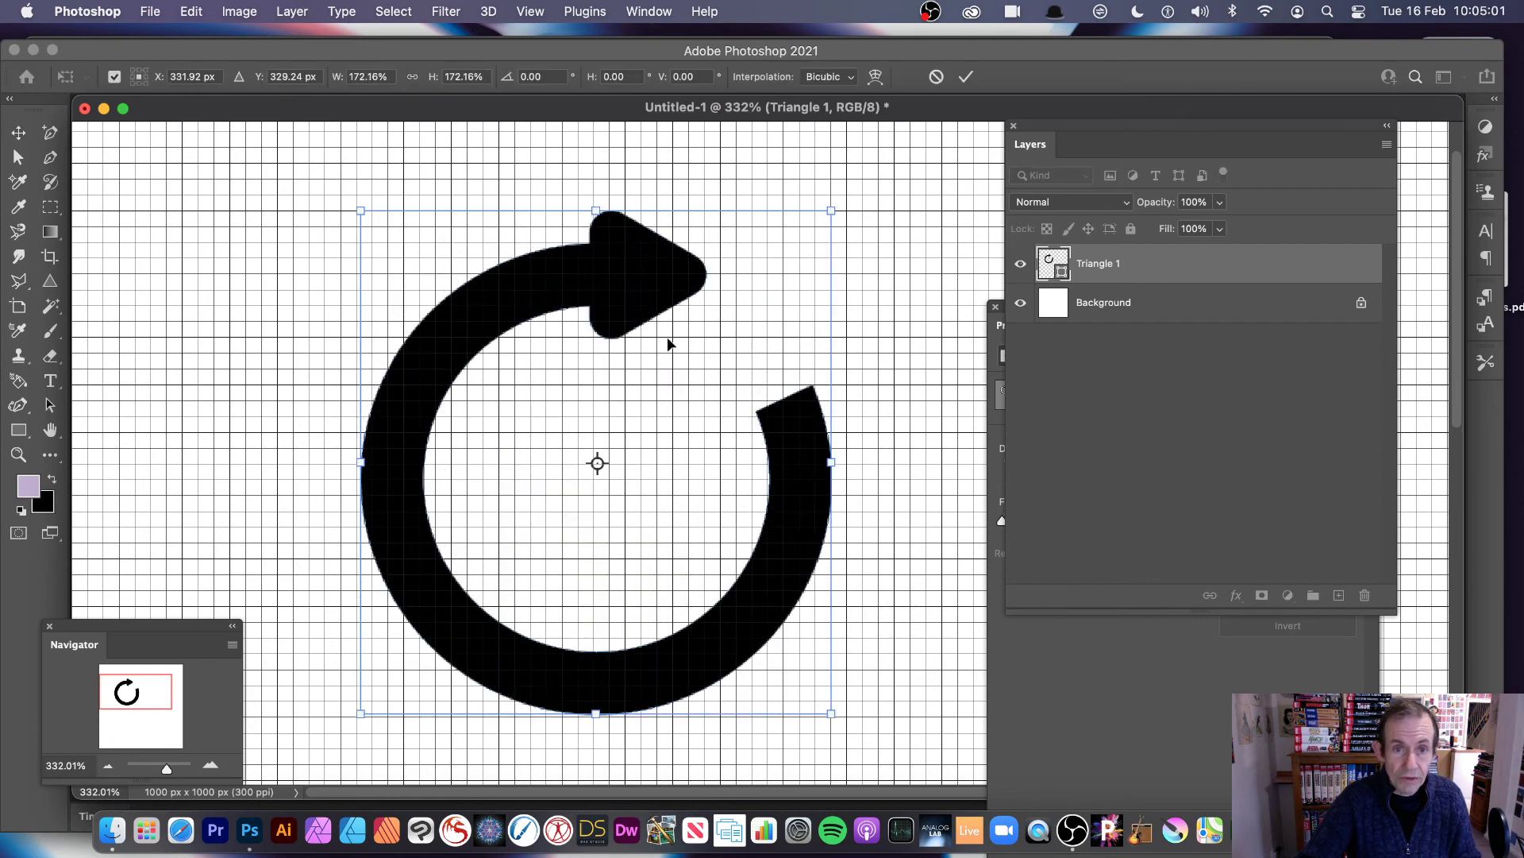
Commit the enlargement and define the arrow as custom shape Shape 1385
left_click(966, 77)
left_click(191, 11)
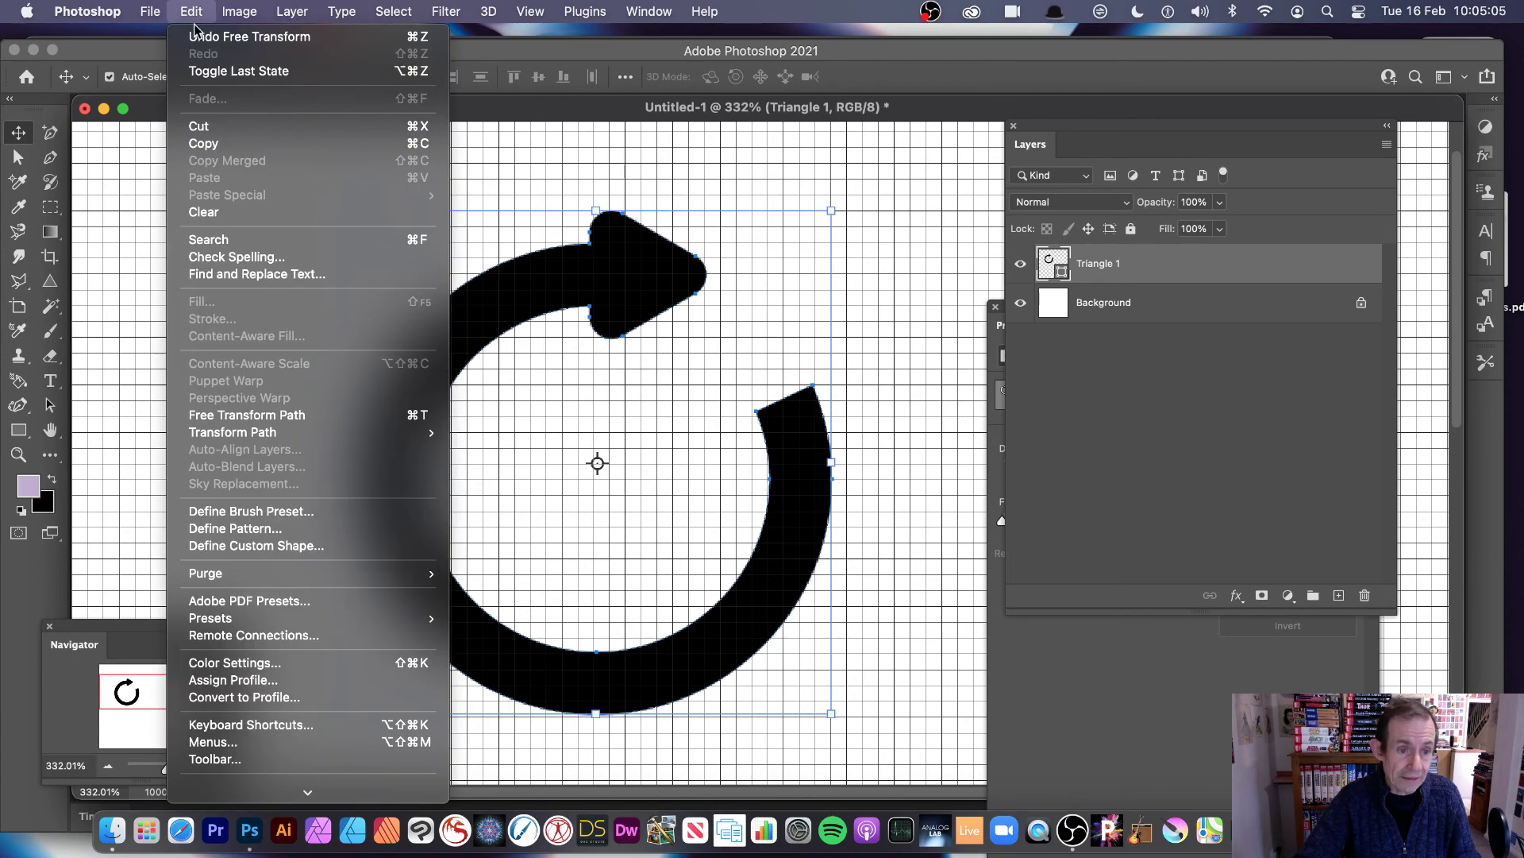
left_click(264, 547)
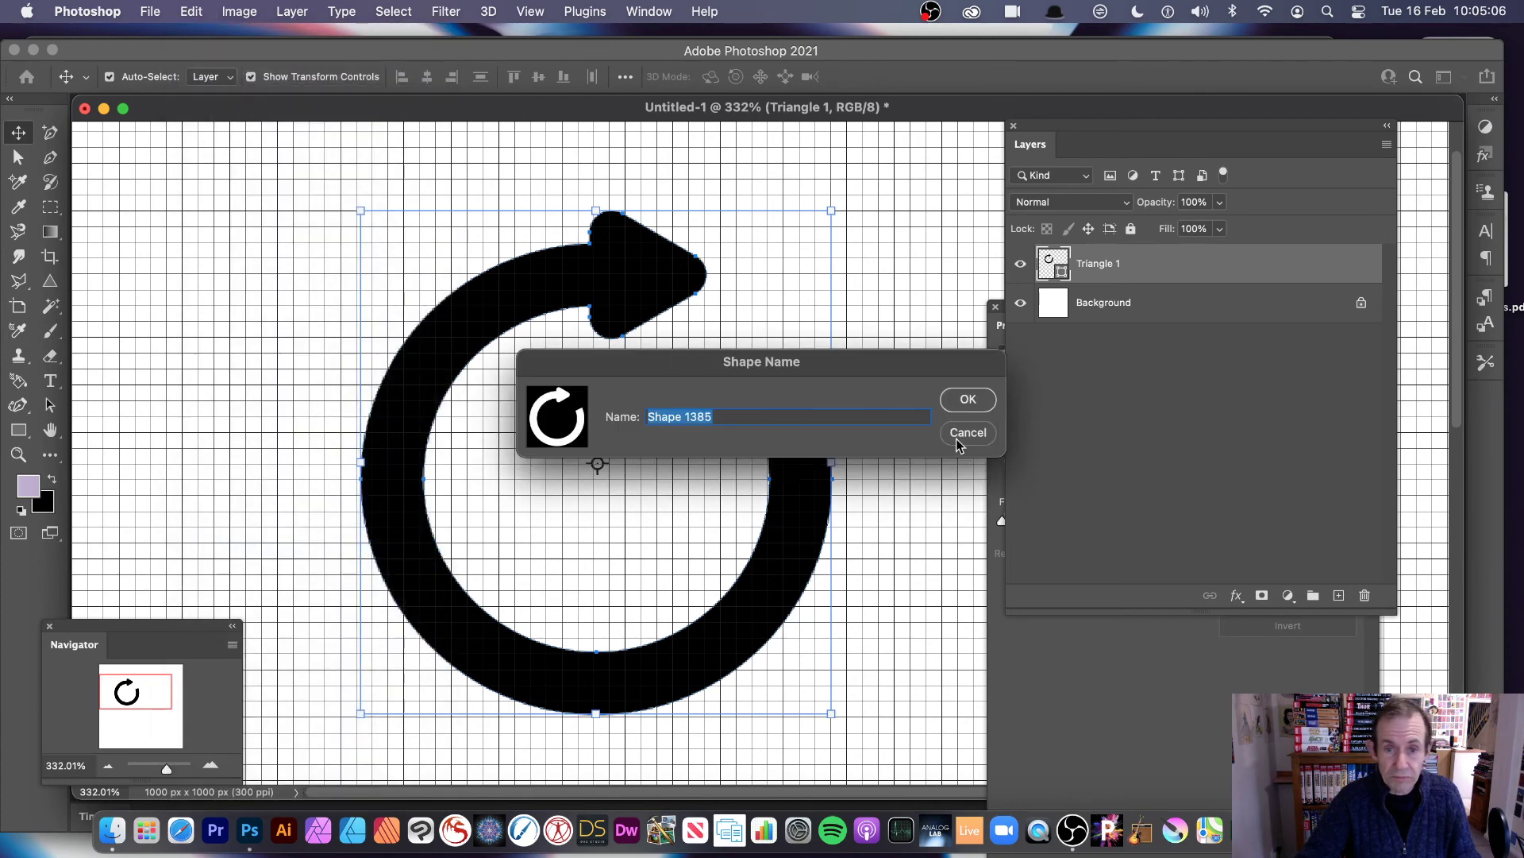
left_click(977, 398)
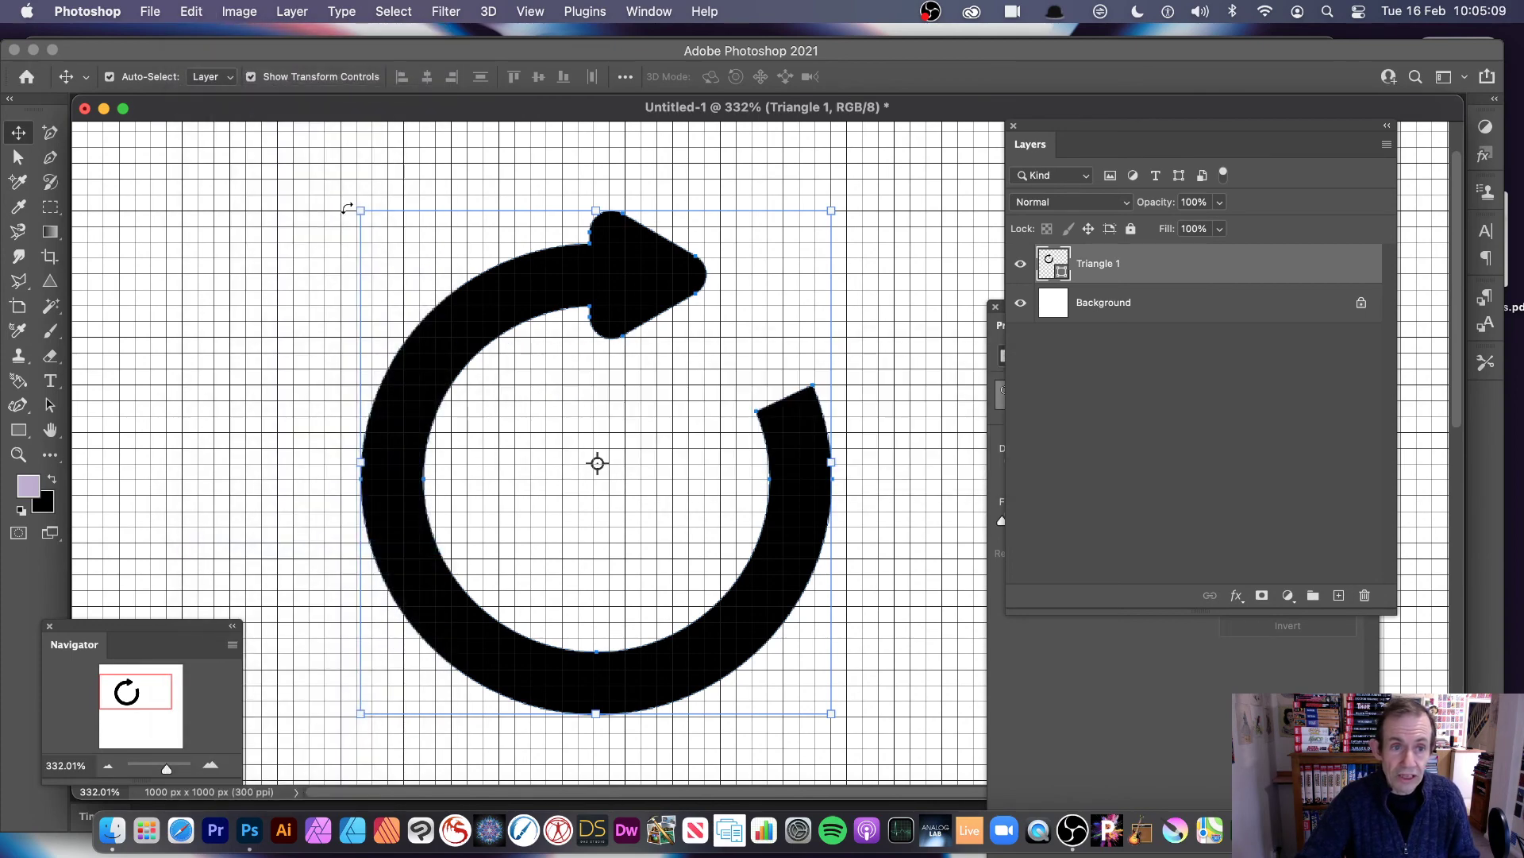
Shrink the canvas arrow to about 67% and move it to the upper left
key("ctrl+t")
left_click_drag(361, 212, 537, 352)
left_click_drag(803, 424, 460, 255)
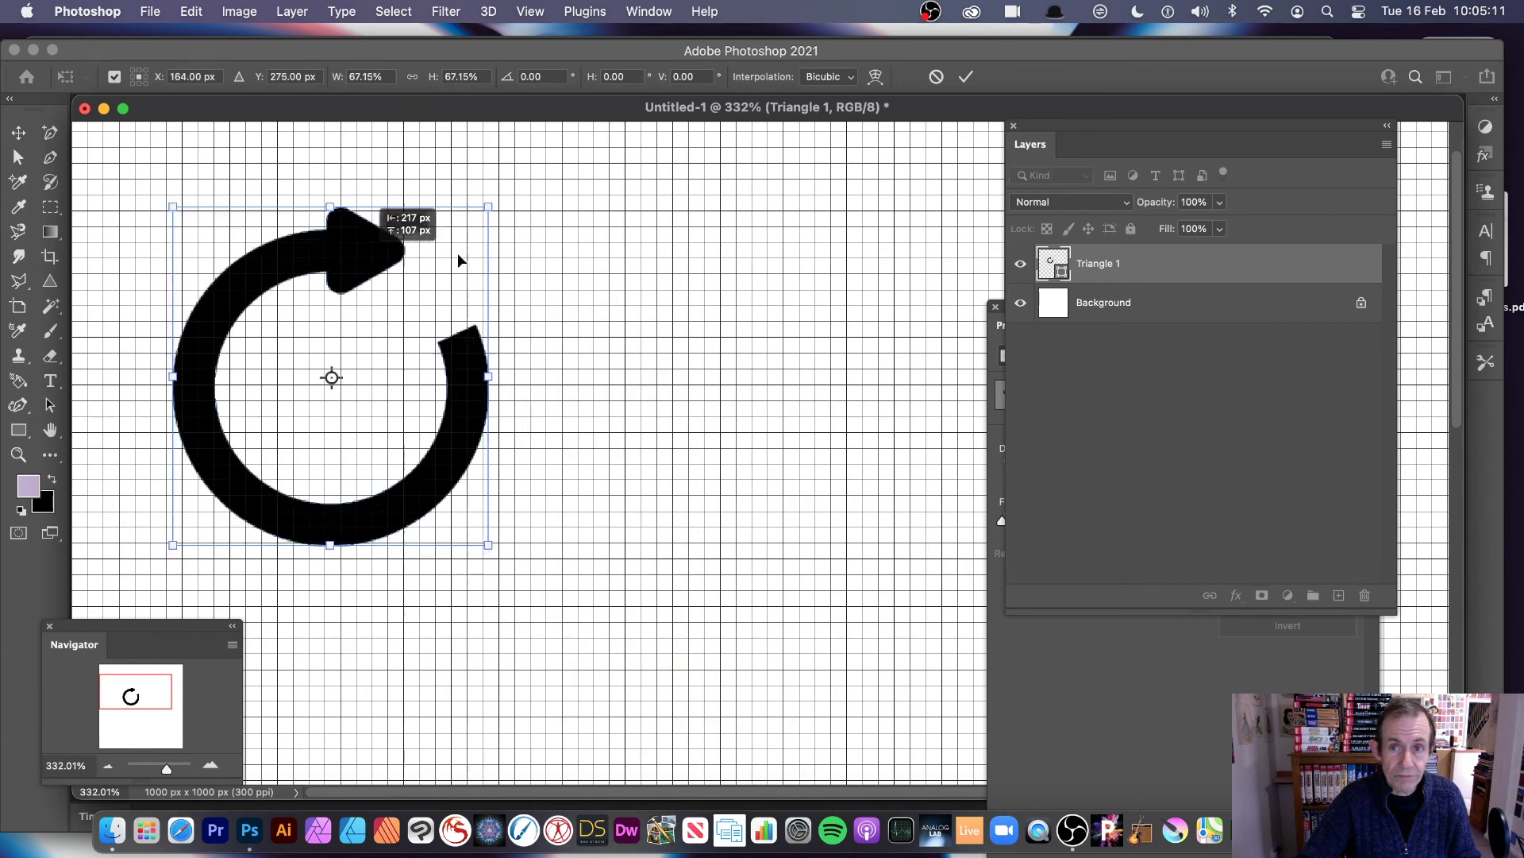
left_click(967, 77)
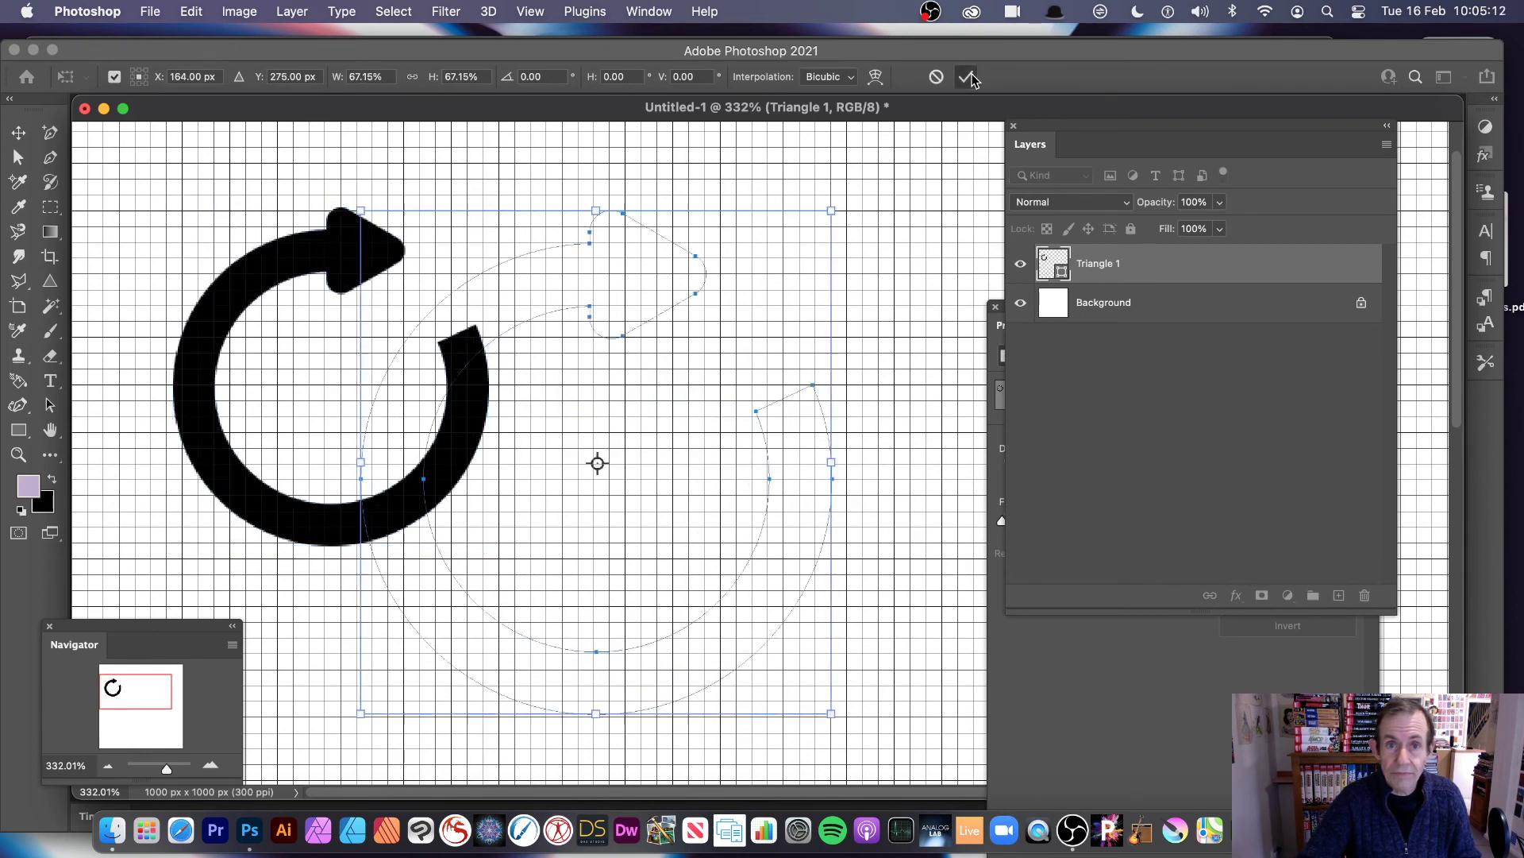
left_click(18, 429)
Choose the saved circular arrow shape for the Custom Shape Tool
left_click(95, 519)
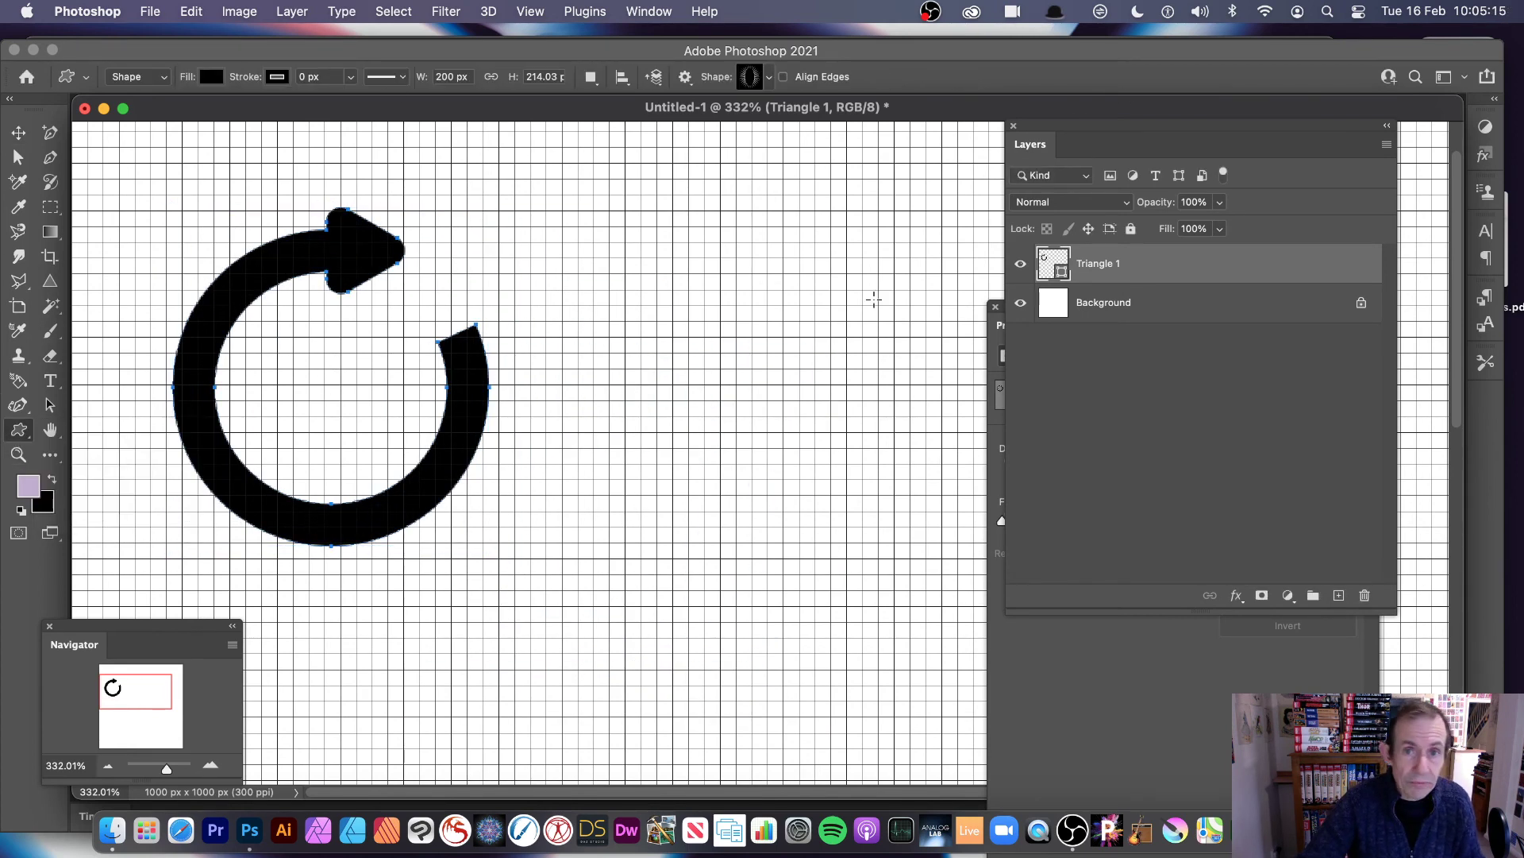
left_click(769, 77)
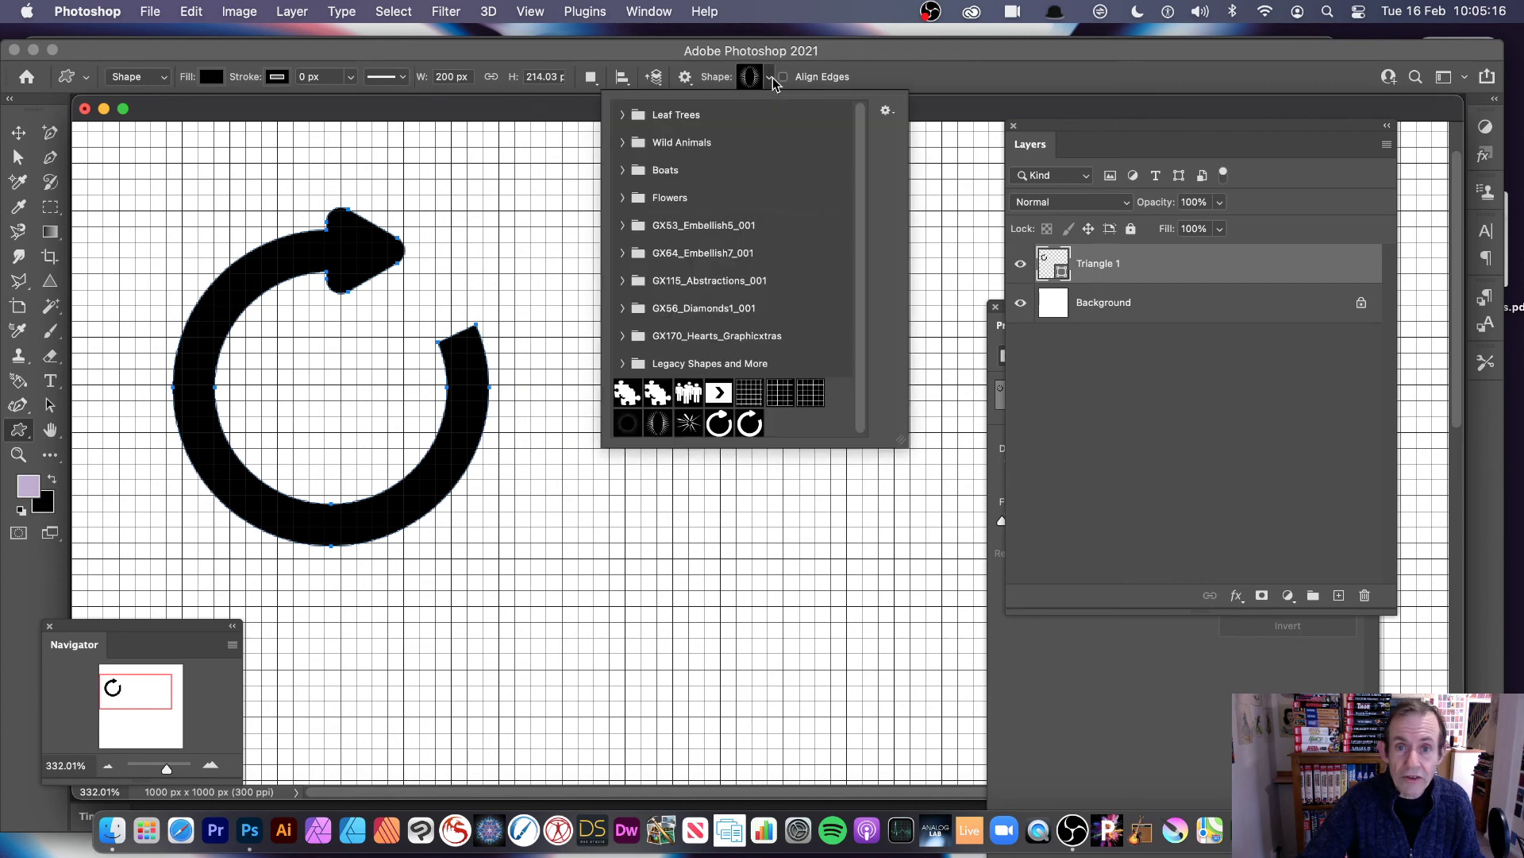
left_click(750, 425)
left_click(952, 87)
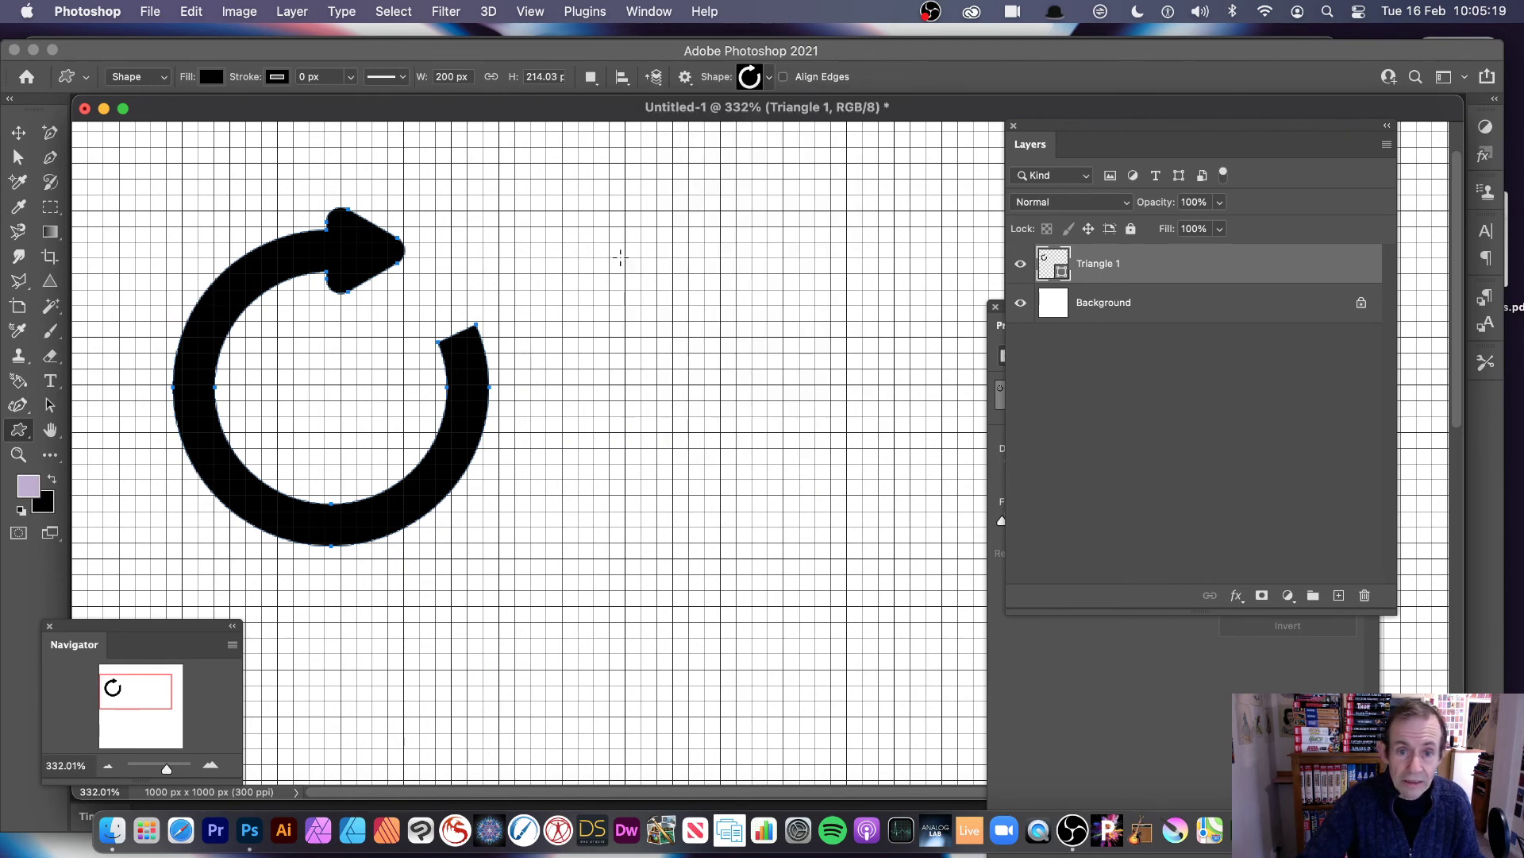
Draw three circular arrows of different sizes, layers Shape 1385 1 to 3
left_click_drag(620, 235, 893, 514)
left_click_drag(468, 229, 627, 377)
left_click_drag(551, 299, 843, 436)
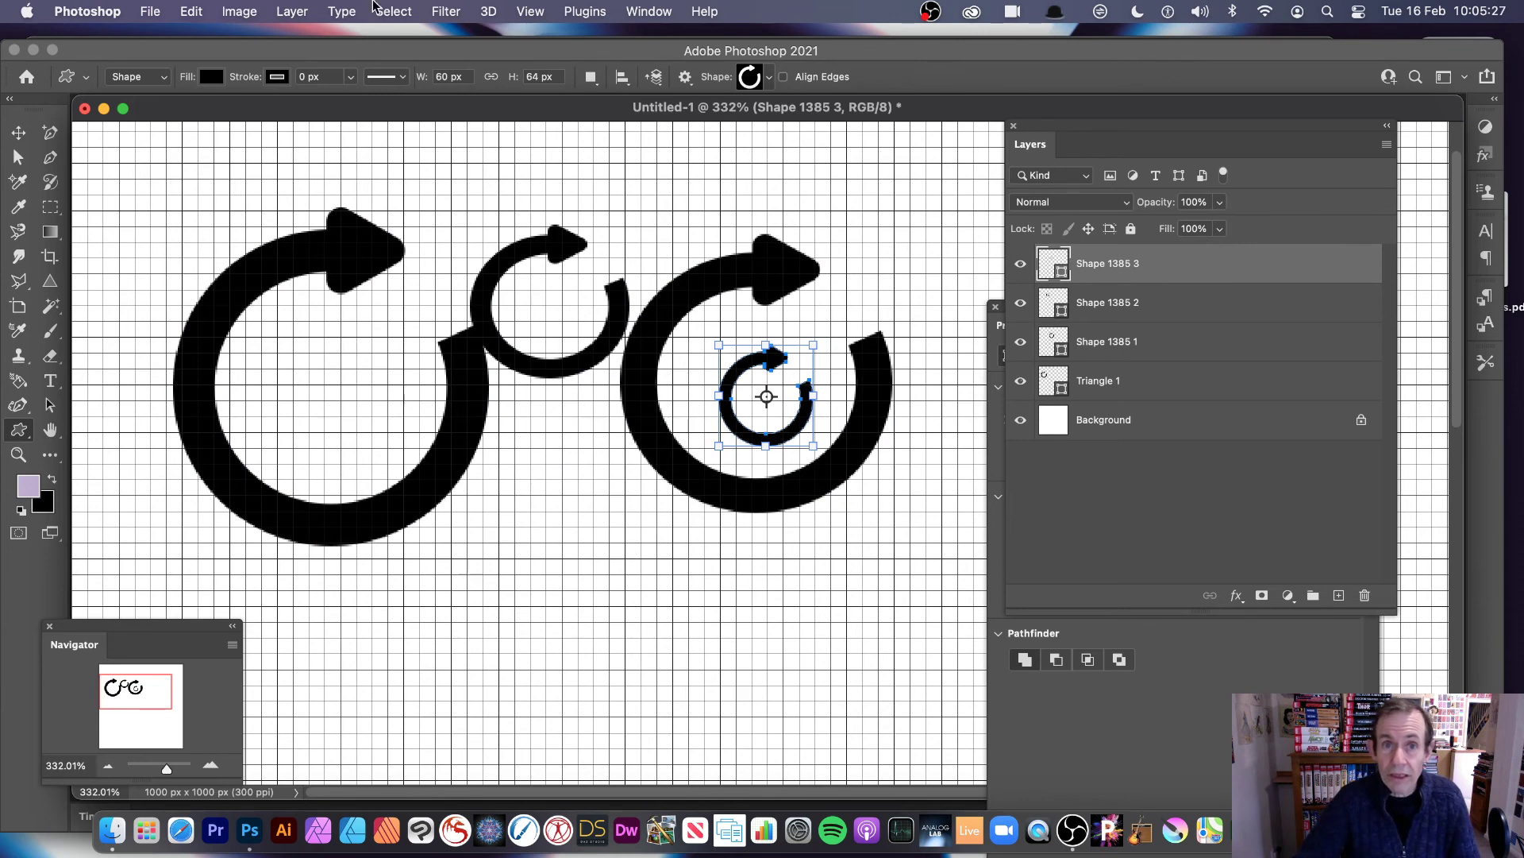
left_click(647, 14)
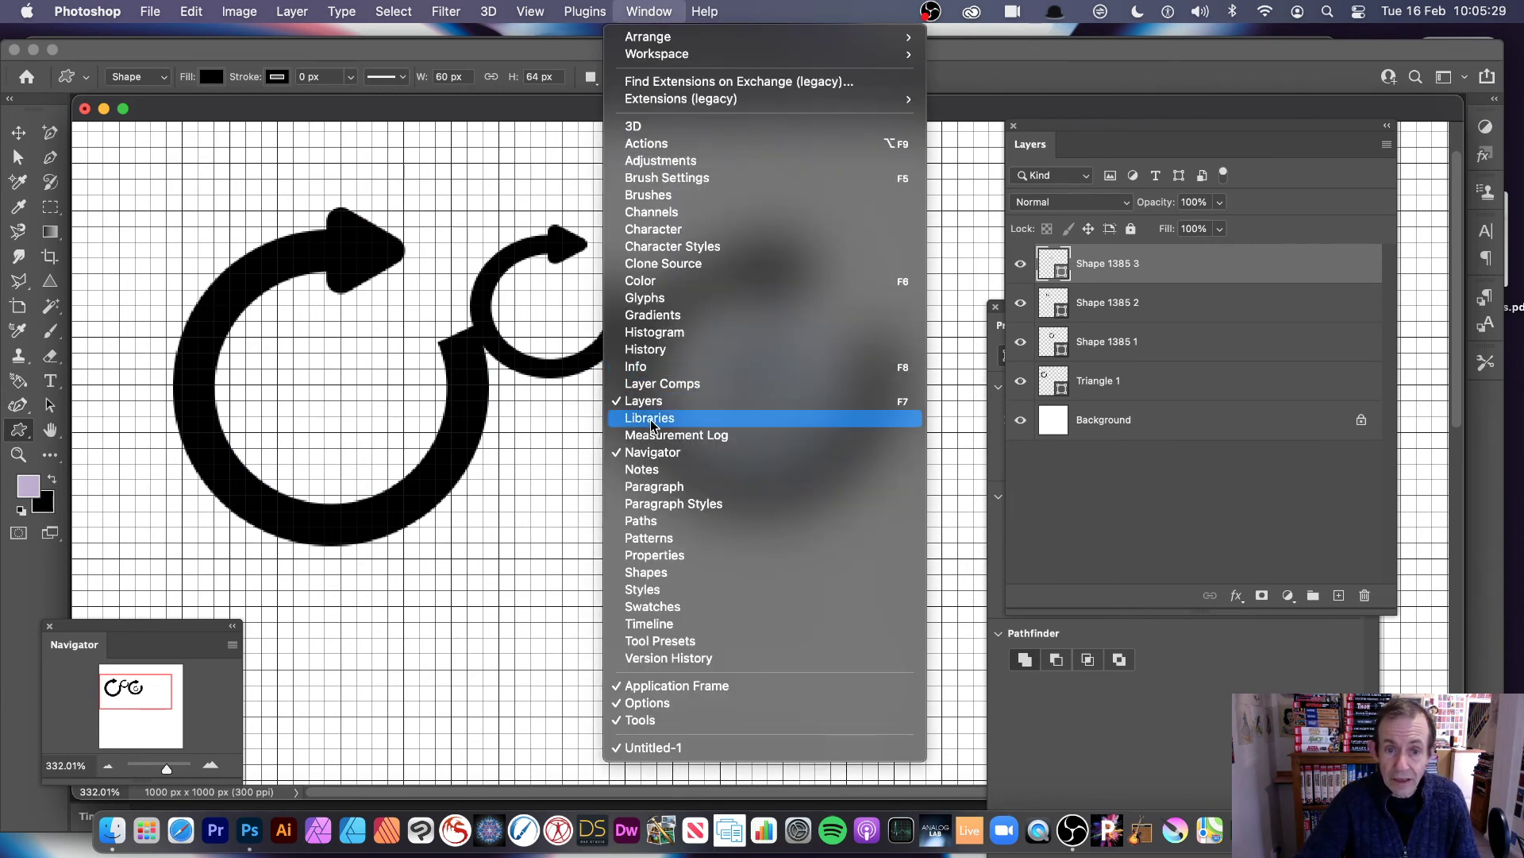
left_click(354, 432)
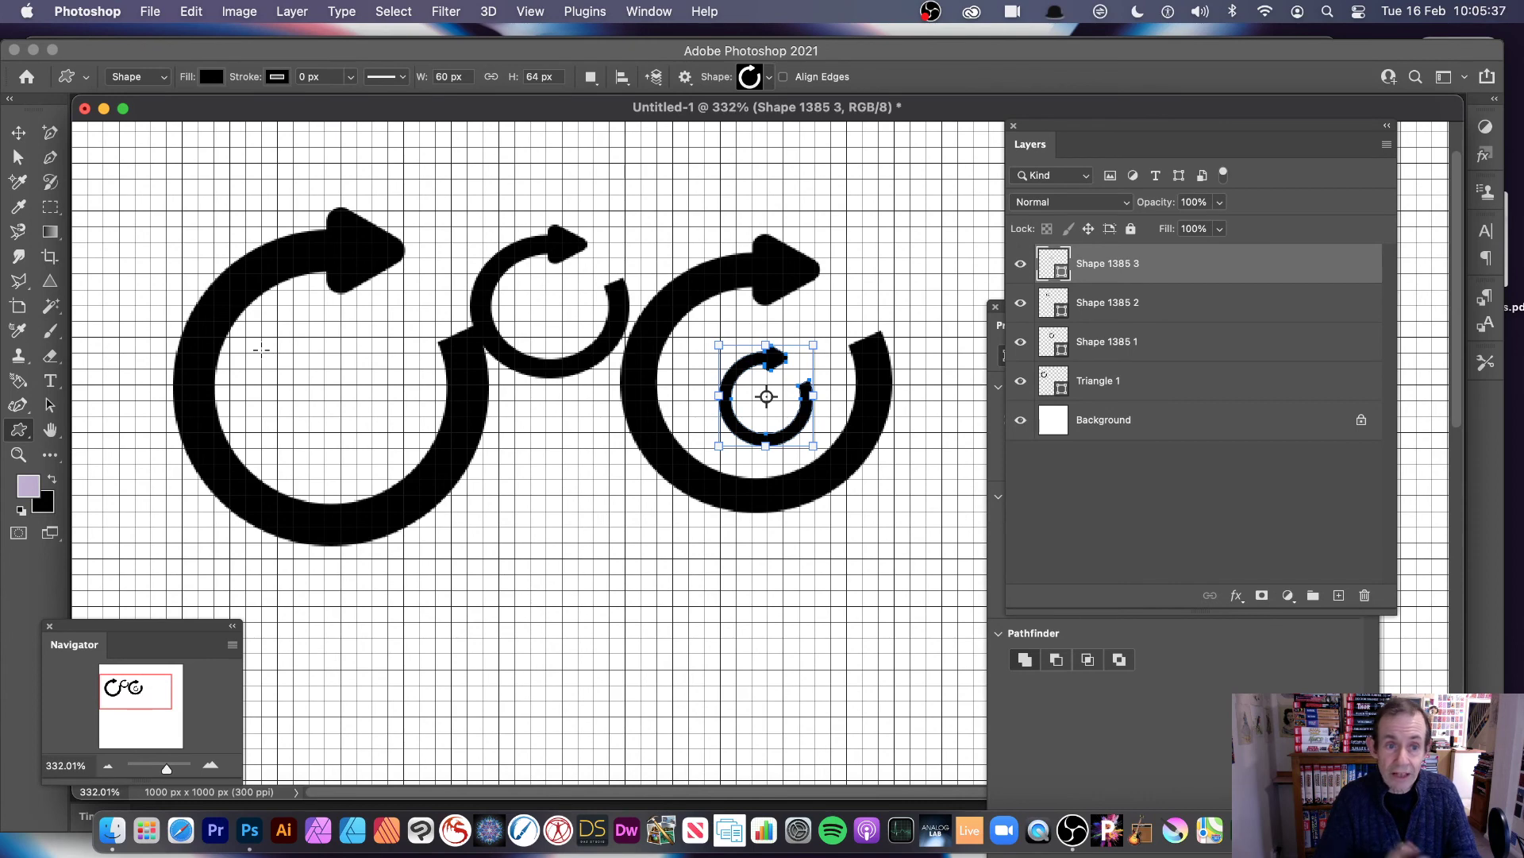
Move the Triangle 1 arrow lower, then draw and delete a test rectangle
key("v")
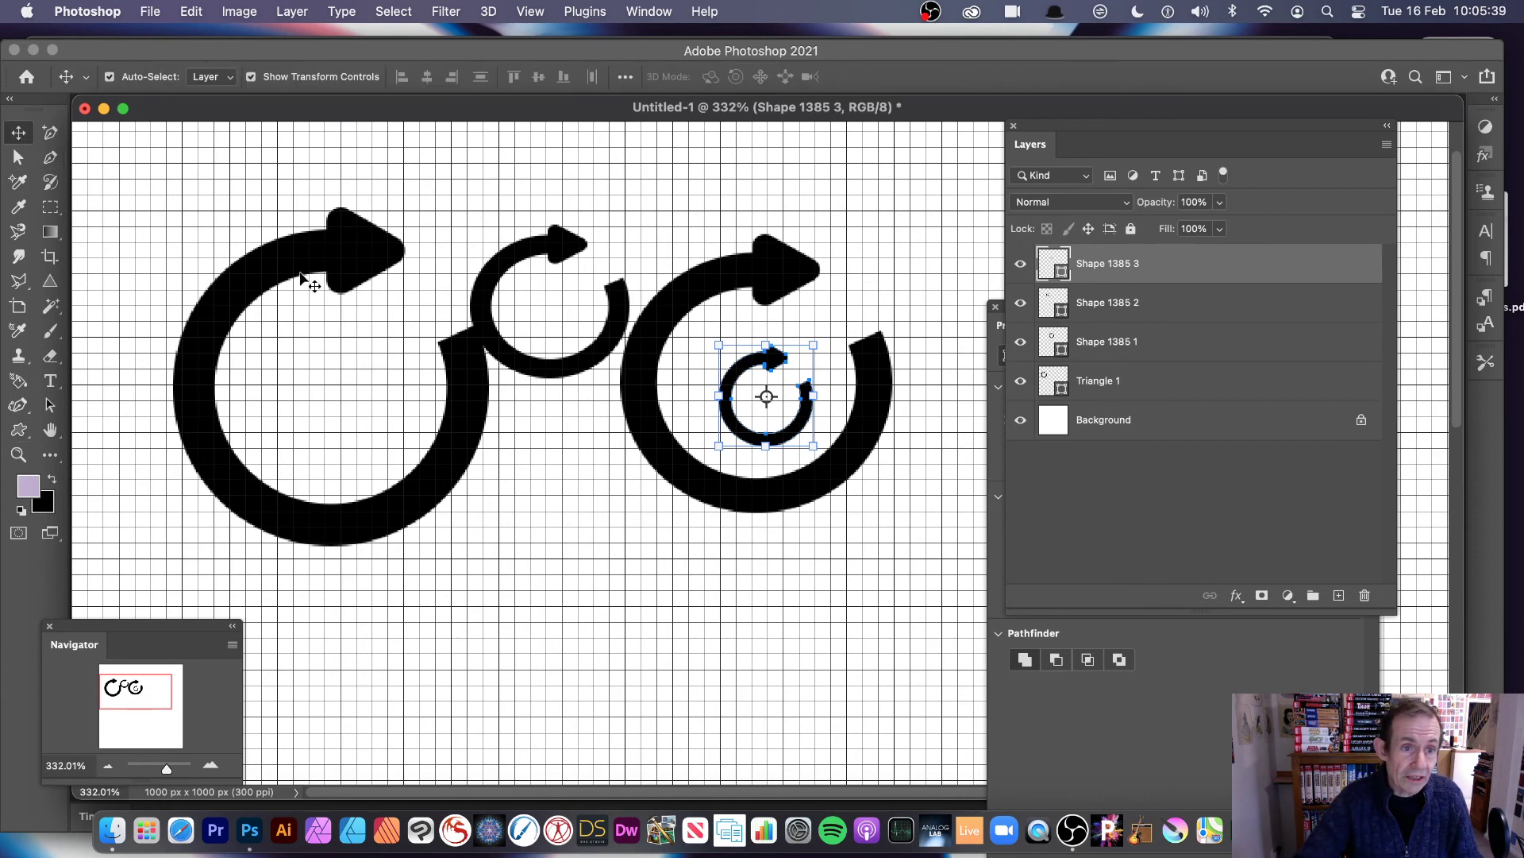
left_click_drag(293, 268, 283, 328)
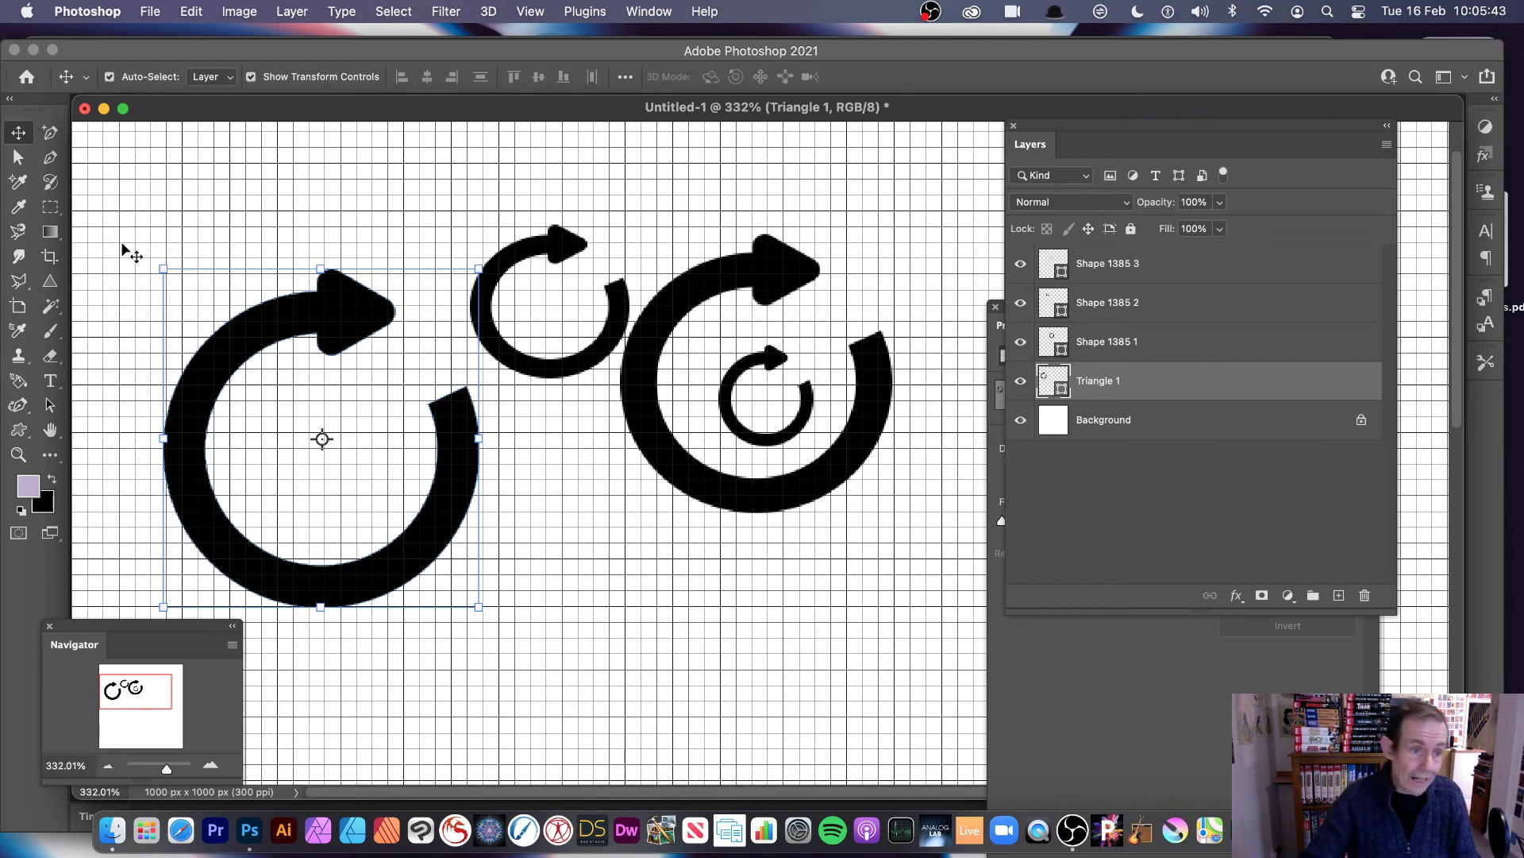
left_click(22, 431)
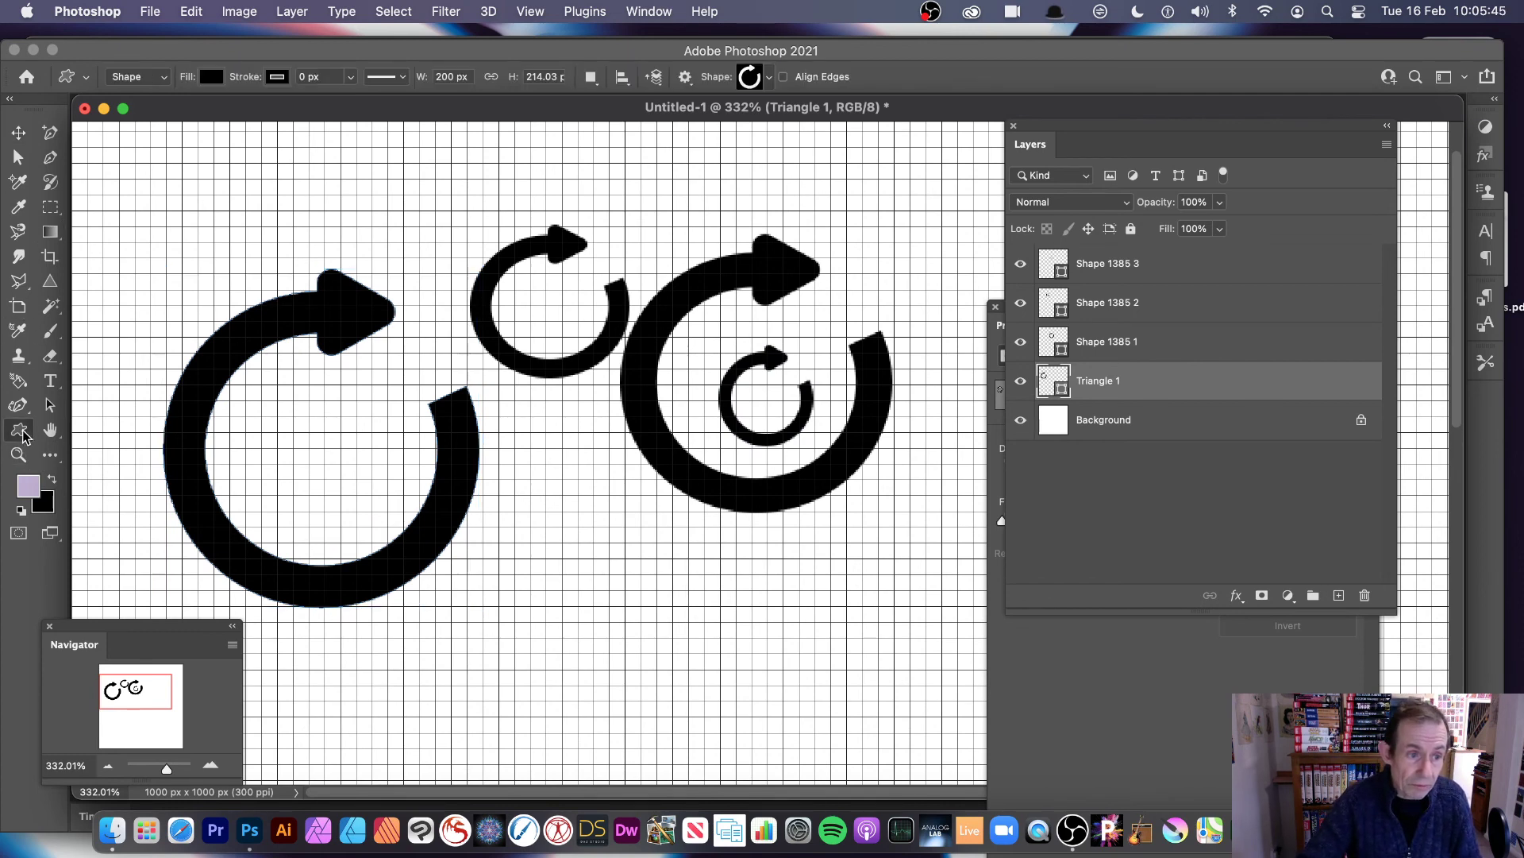
left_click(99, 429)
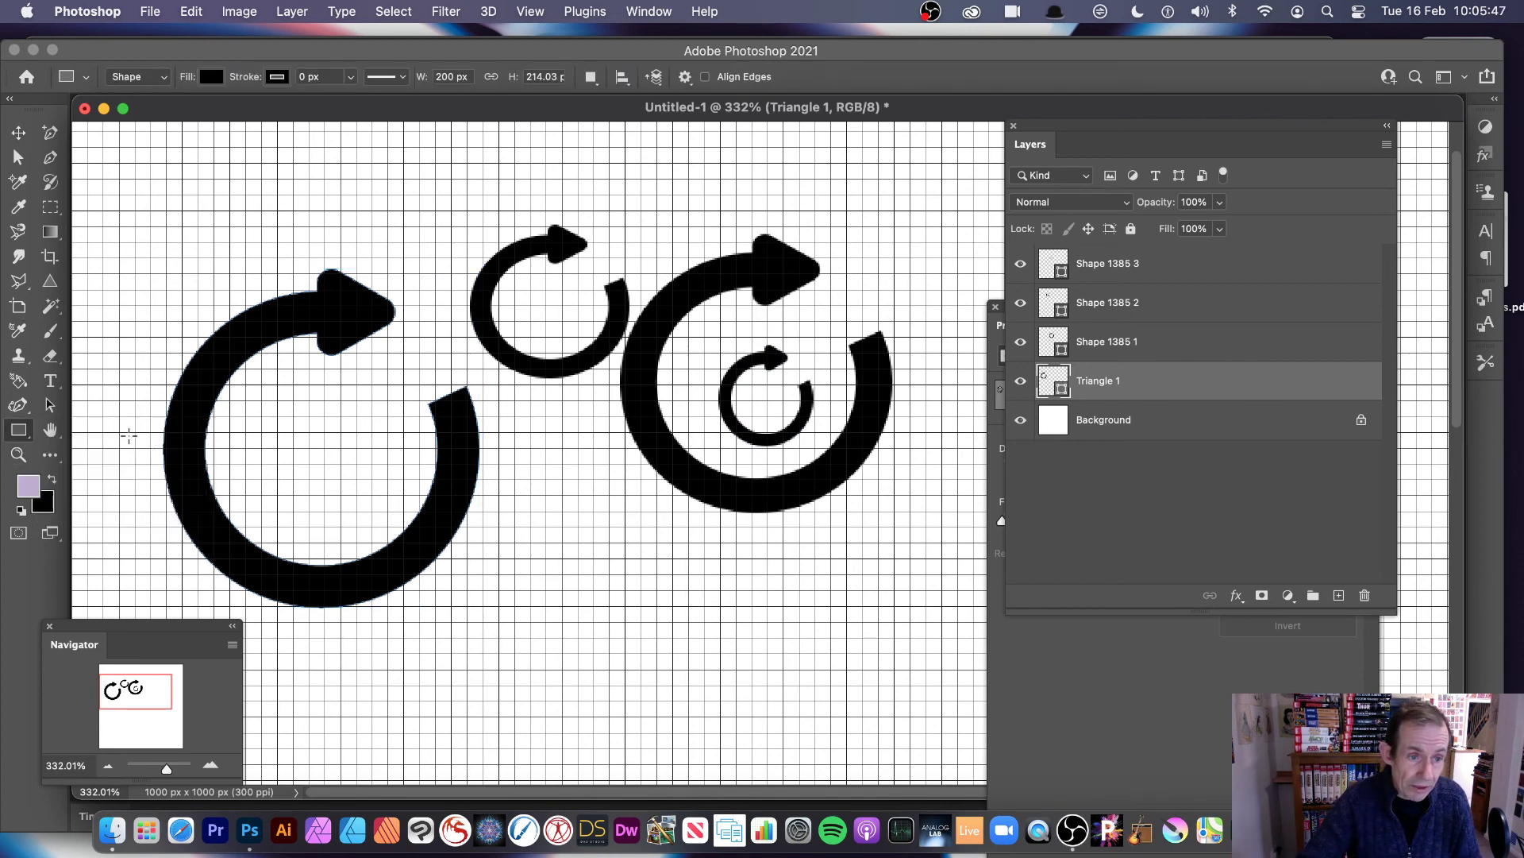
left_click_drag(127, 434, 238, 464)
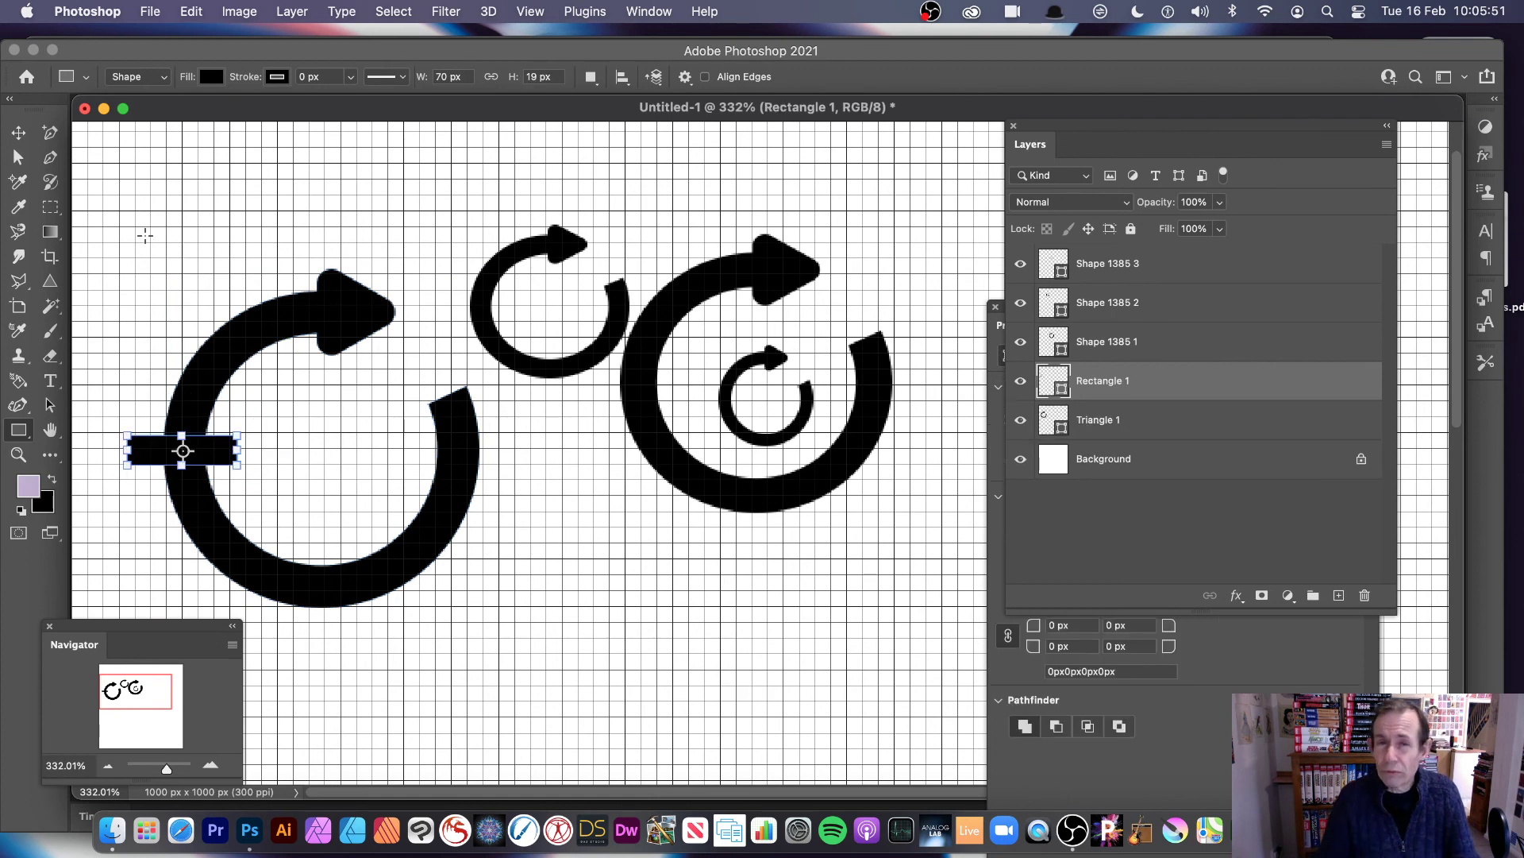
key("BackSpace")
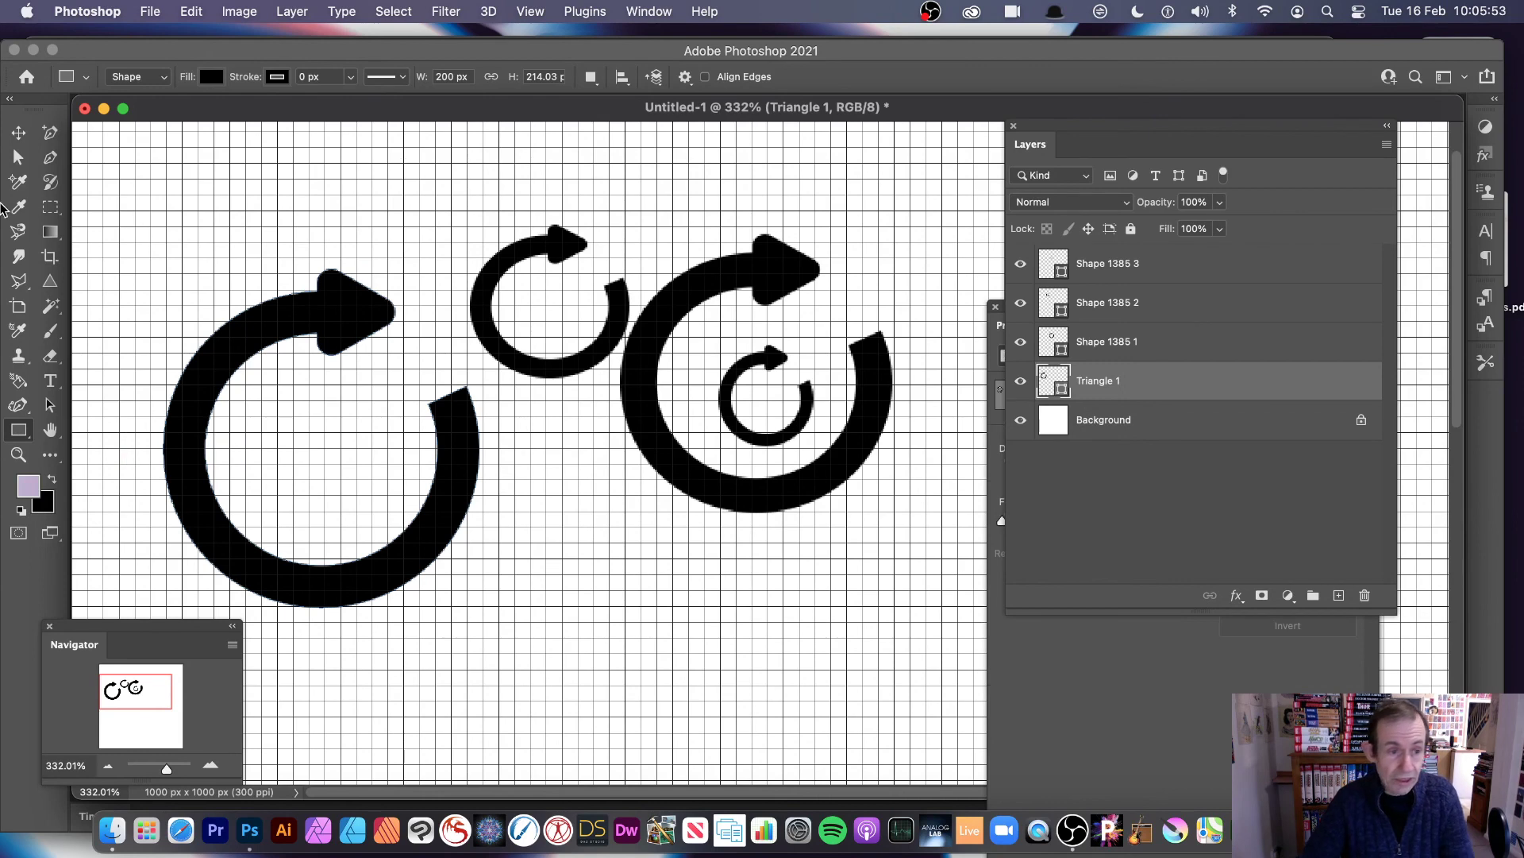
Draw a test circle in the big arrow's gap and undo it
right_click(19, 430)
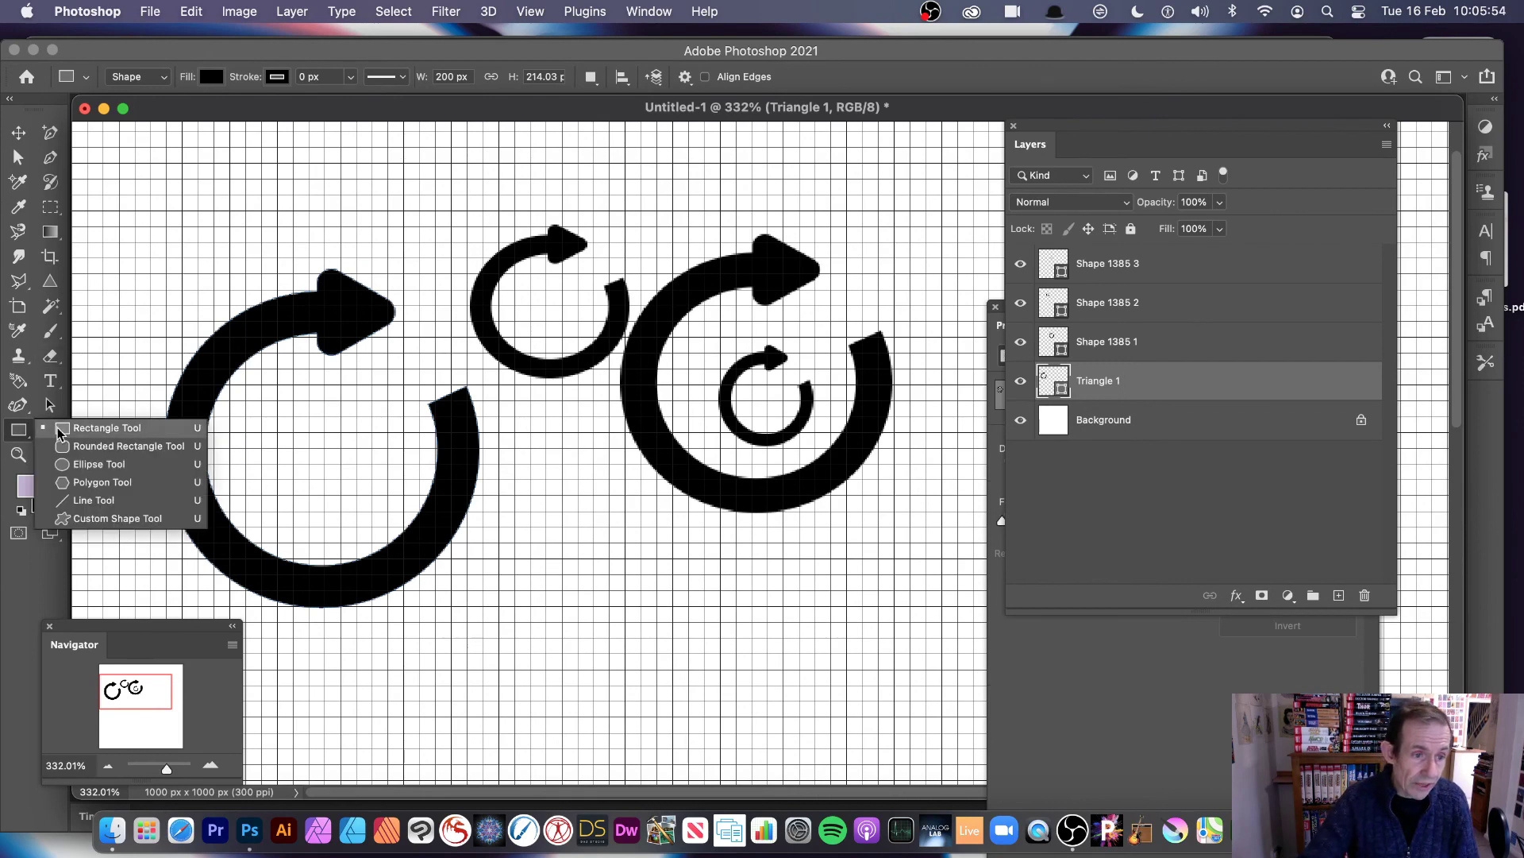
left_click(93, 465)
left_click_drag(395, 352, 488, 439)
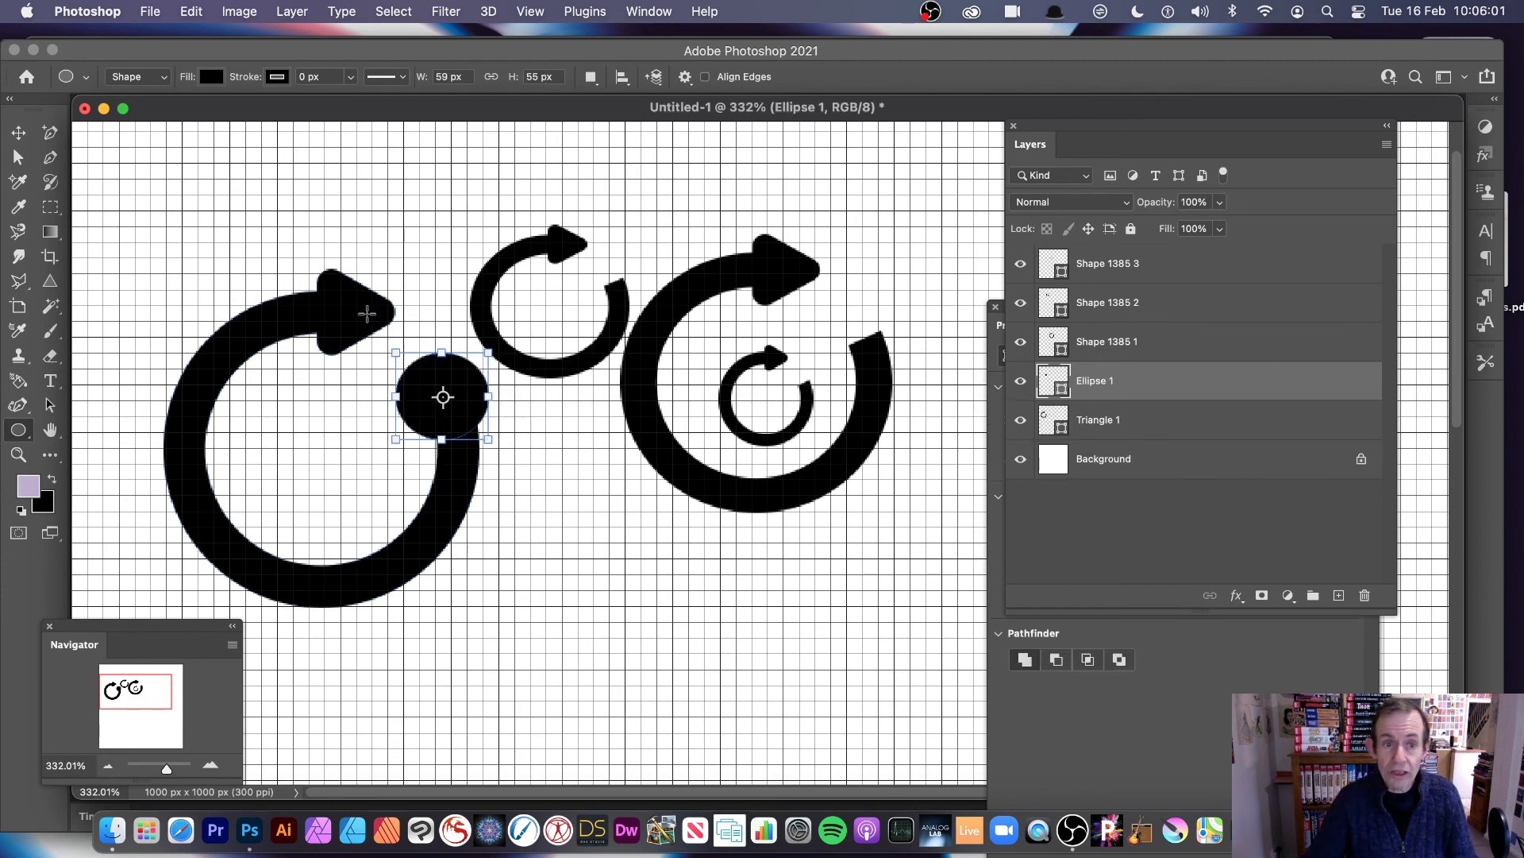
key("super+z")
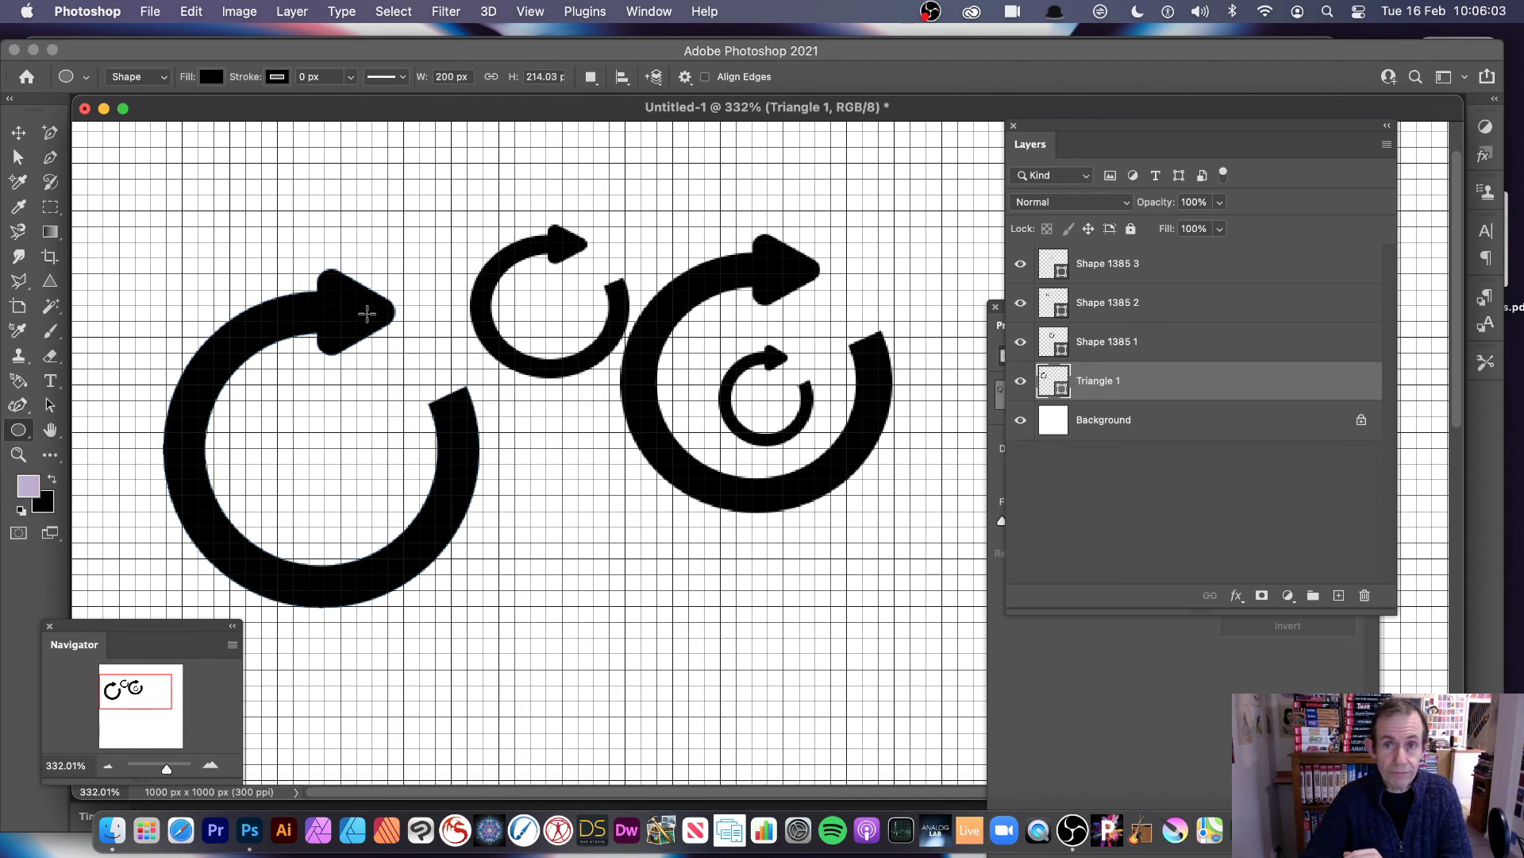